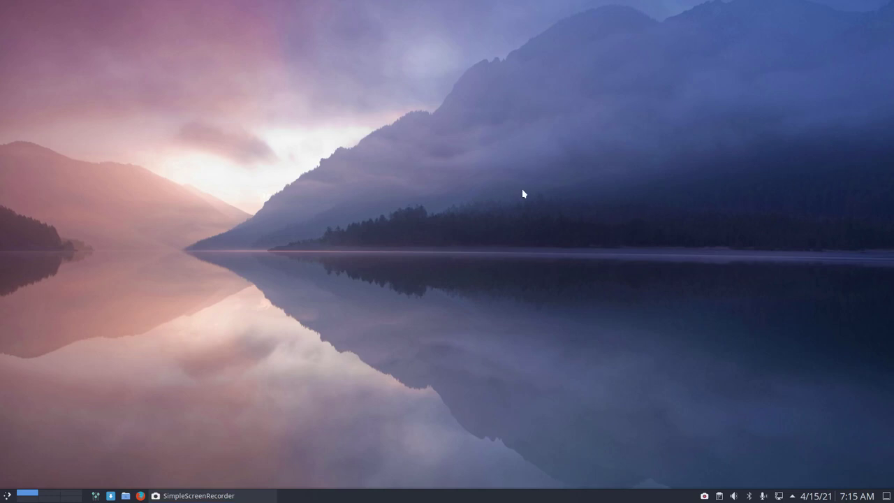
Step: Run the iso command in a terminal to show release v21.05.2 details, then close it
{"action": "key", "text": "ctrl+alt+t"}
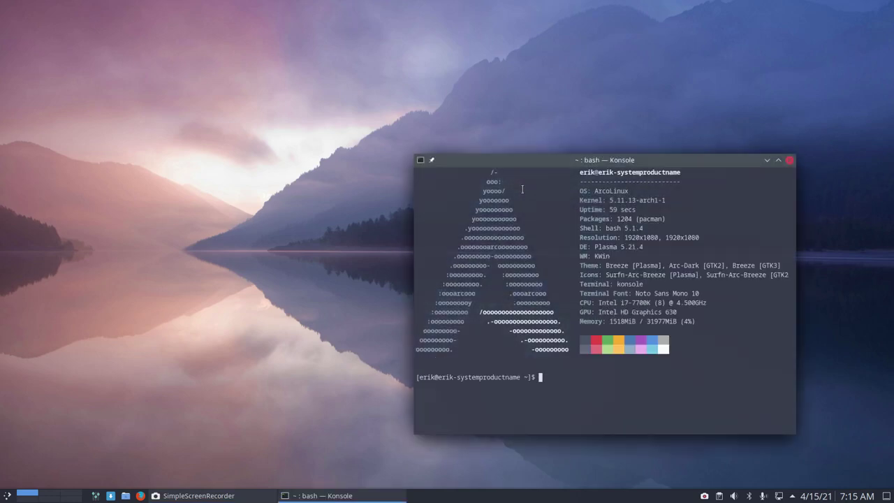
{"action": "type", "text": "iso"}
{"action": "key", "text": "Return"}
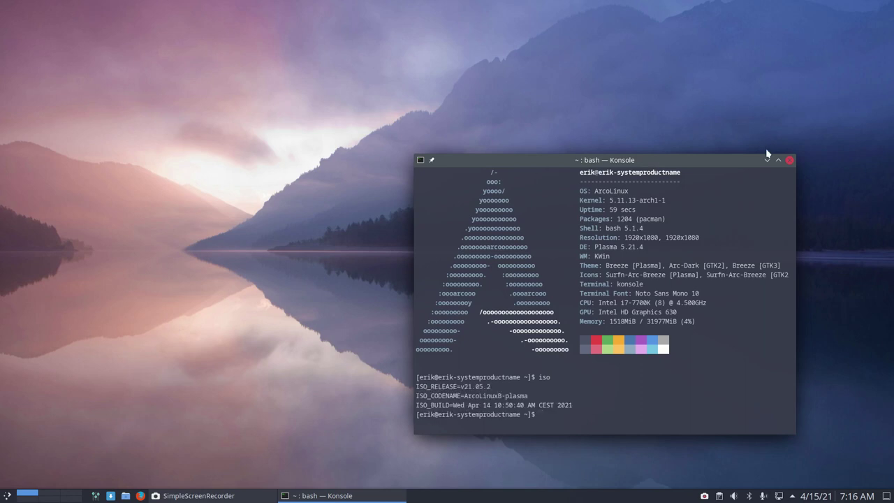
{"action": "left_click", "coordinate": [789, 160]}
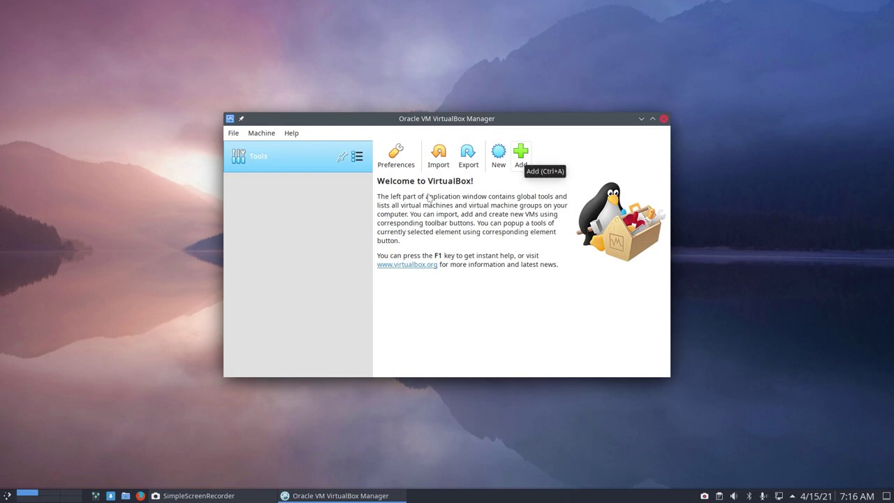
Step: Add the existing template machine from template/template.vbox to VirtualBox Manager
{"action": "left_click", "coordinate": [521, 151]}
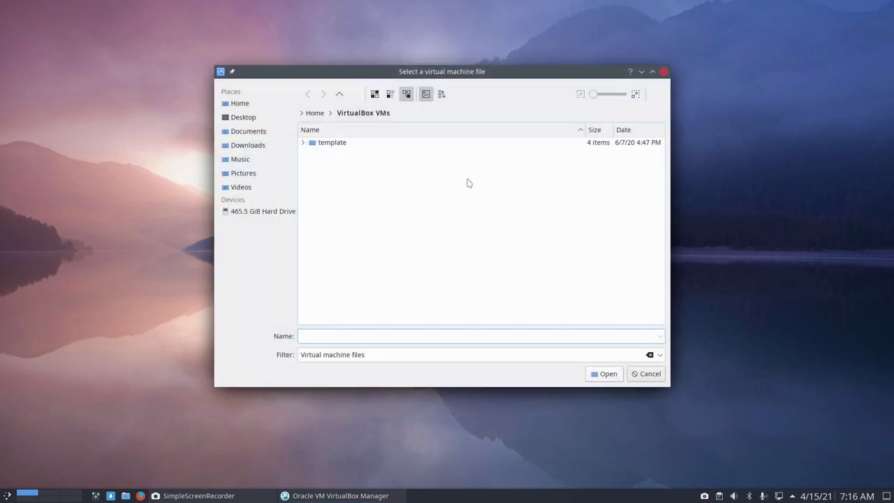
{"action": "double_click", "coordinate": [332, 144]}
{"action": "left_click", "coordinate": [337, 153]}
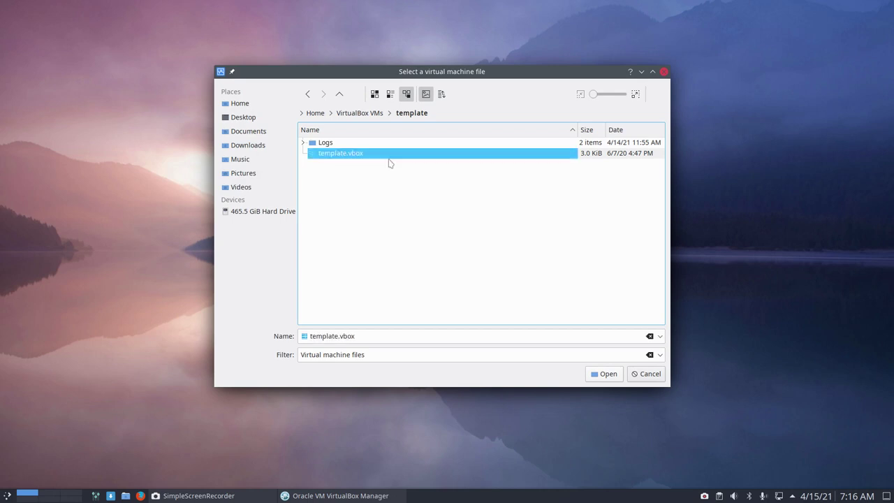
{"action": "left_click", "coordinate": [605, 376]}
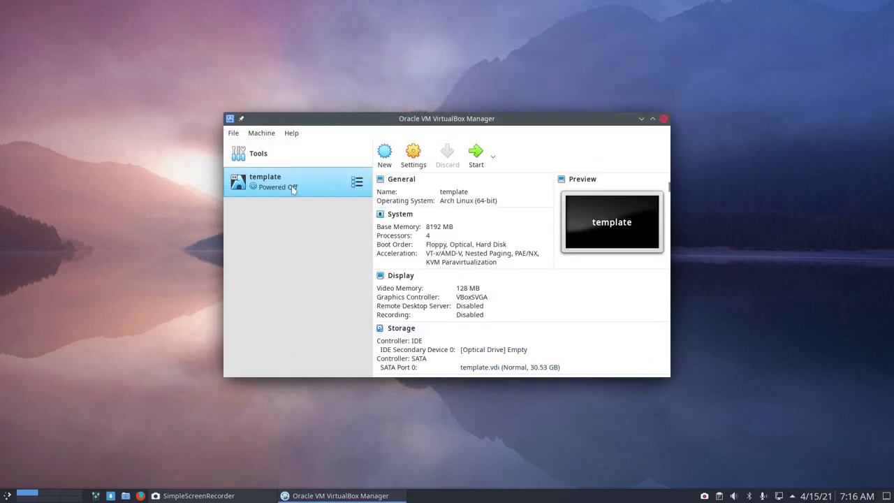
Step: Maximize the manager and review the template's base memory, keeping 8192 MB
{"action": "double_click", "coordinate": [518, 122]}
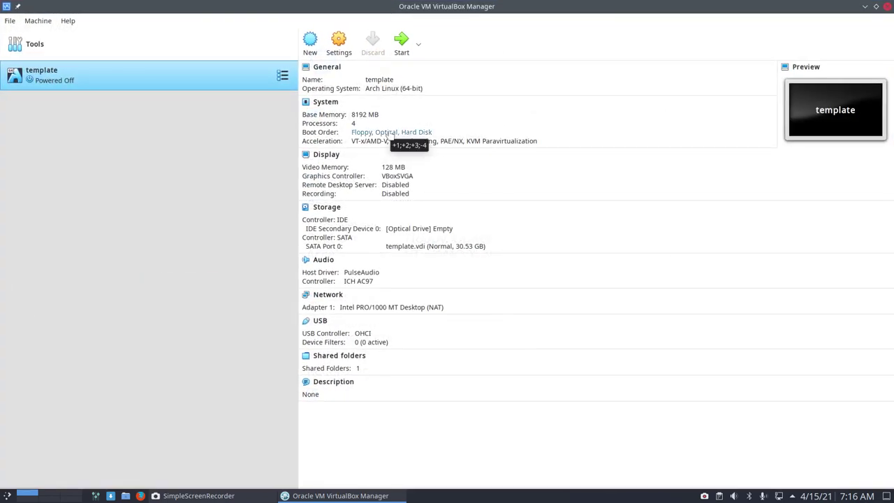
{"action": "left_click", "coordinate": [366, 115]}
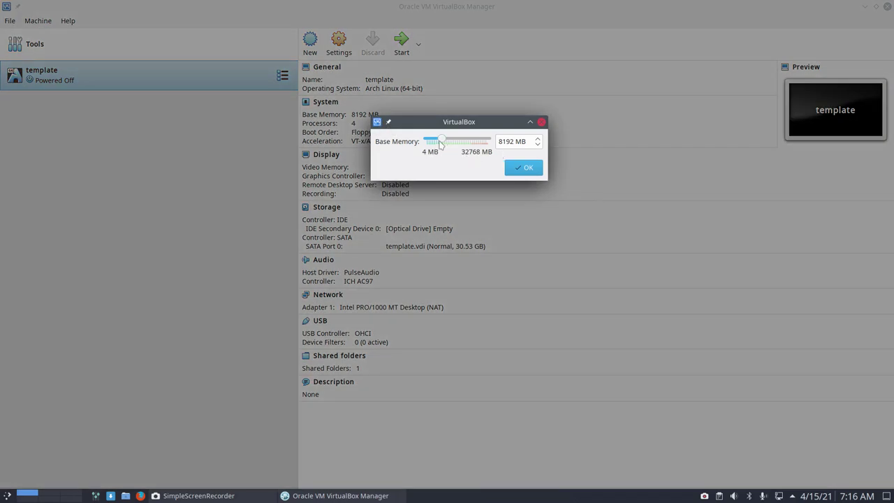
{"action": "mouse_move", "coordinate": [441, 143]}
{"action": "left_mouse_down"}
{"action": "mouse_move", "coordinate": [472, 142]}
{"action": "mouse_move", "coordinate": [438, 144]}
{"action": "left_mouse_up"}
{"action": "left_click", "coordinate": [523, 167]}
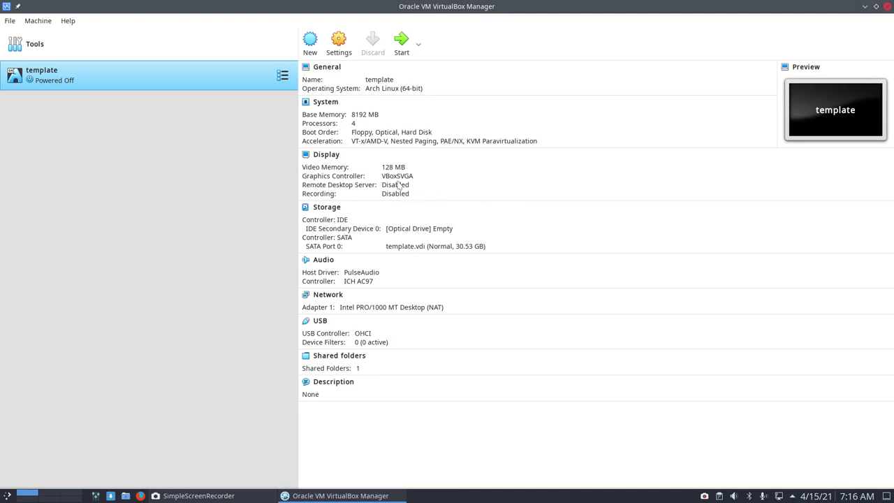
Step: Make a full clone of the template machine named 'ALB Fvwm3'
{"action": "right_click", "coordinate": [145, 79]}
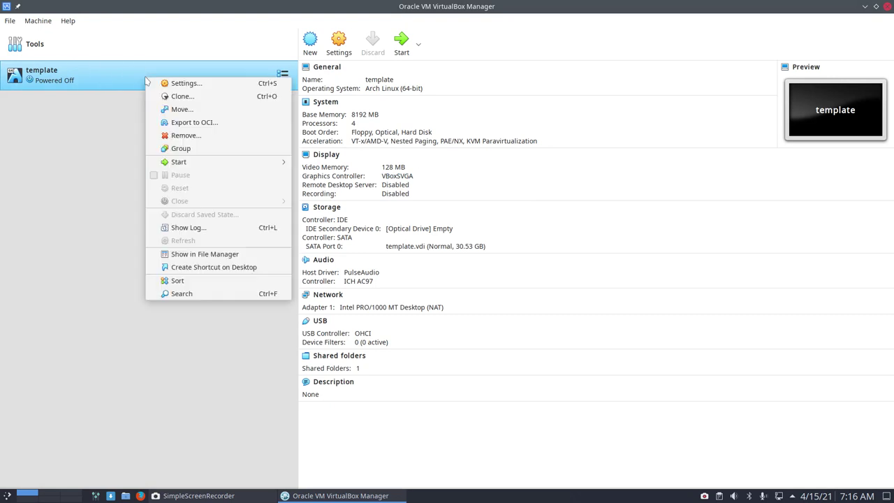
{"action": "left_click", "coordinate": [183, 96]}
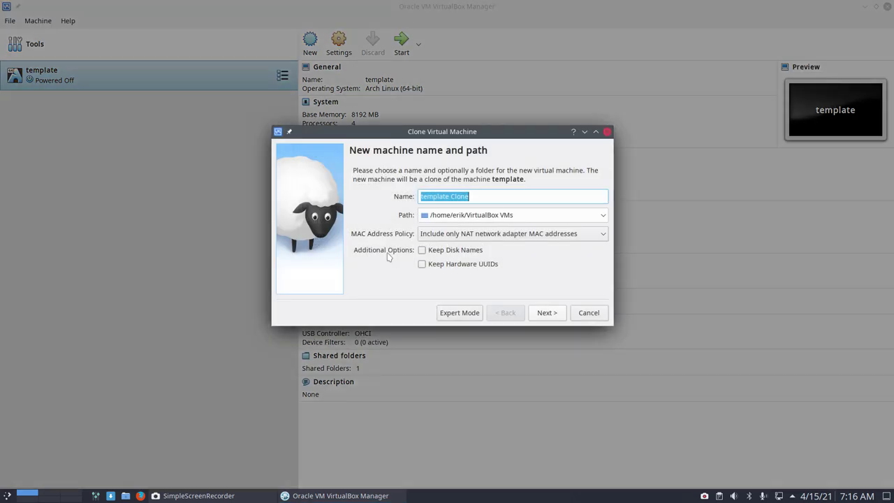
{"action": "type", "text": "A"}
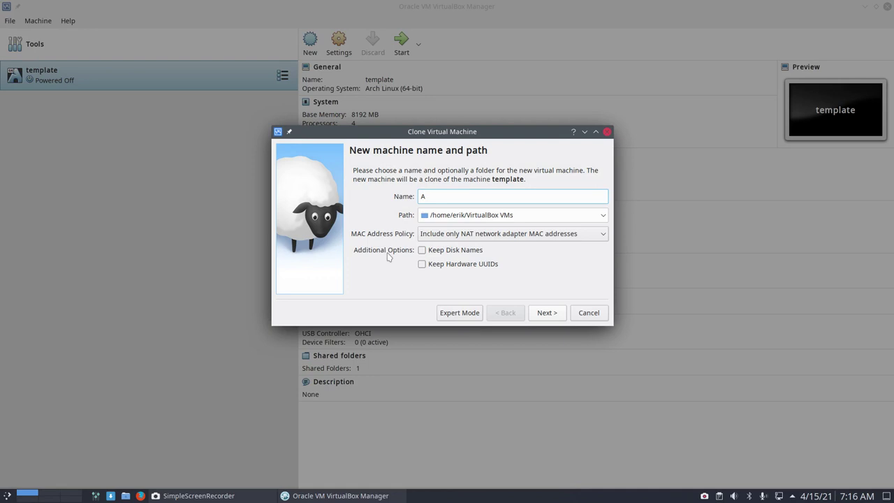
{"action": "type", "text": "LB"}
{"action": "type", "text": "Fvwm3"}
{"action": "left_click", "coordinate": [547, 313]}
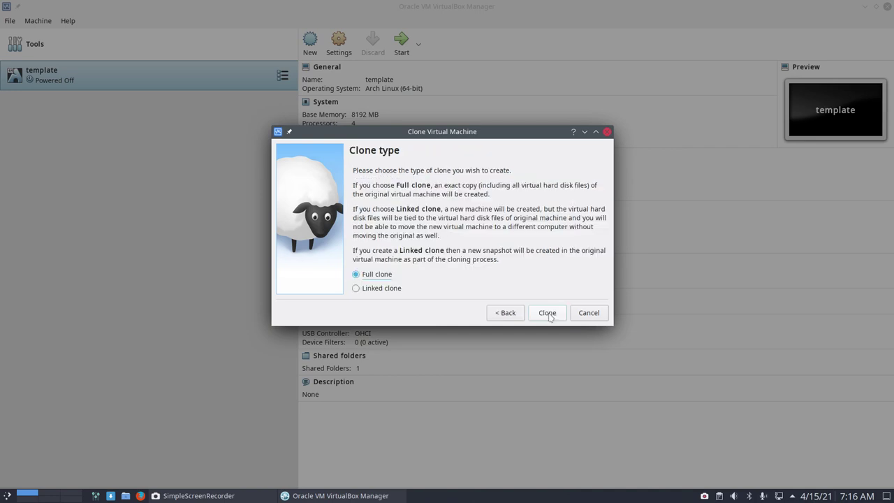
{"action": "left_click", "coordinate": [548, 313]}
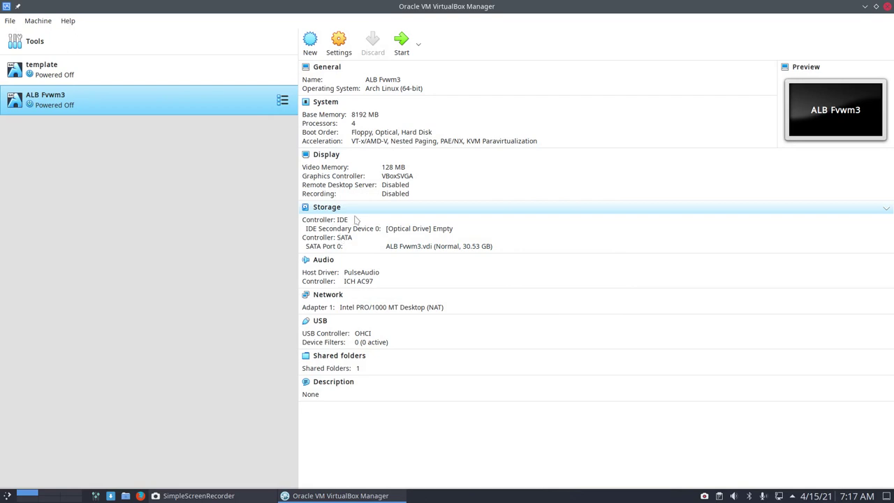
Step: Search 'belnet arcolinux' in a maximized Chromium and open the arcolinux packages index result
{"action": "key", "text": "super+w"}
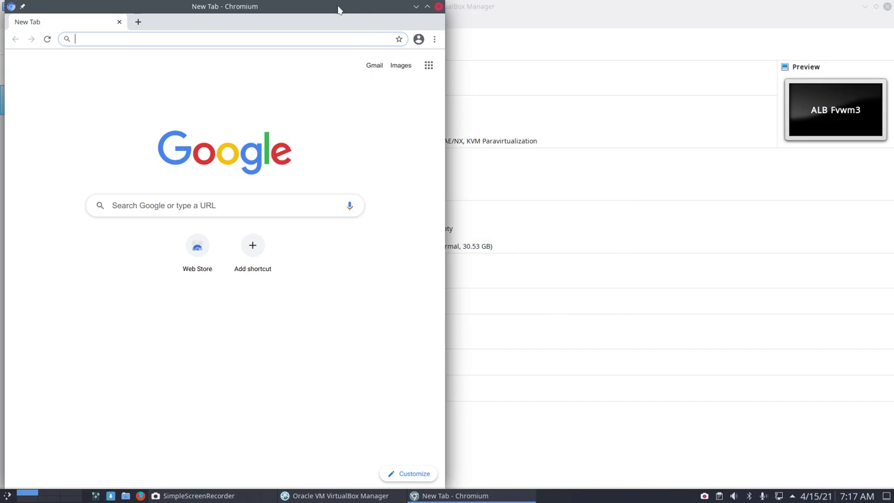
{"action": "double_click", "coordinate": [339, 8]}
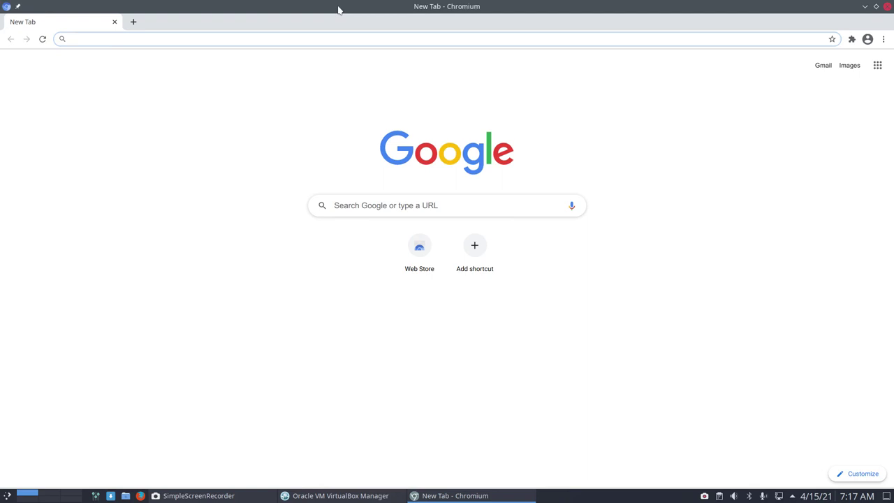
{"action": "type", "text": "belnet"}
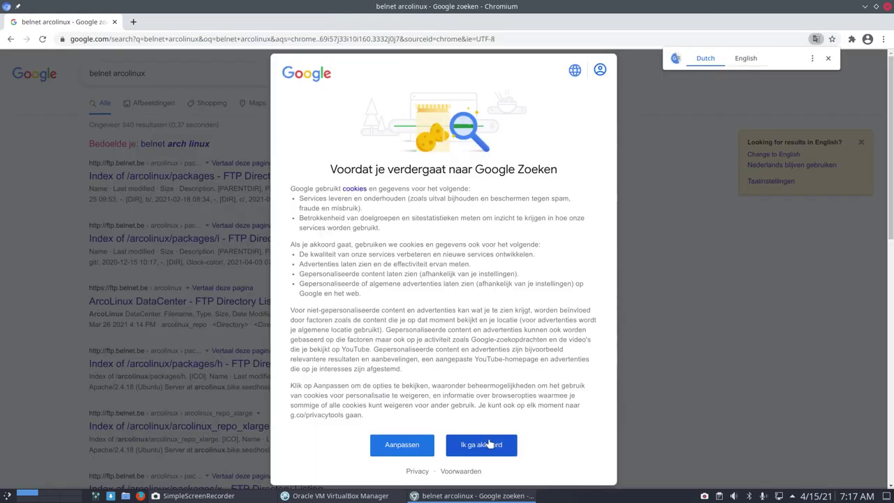
{"action": "left_click", "coordinate": [488, 444]}
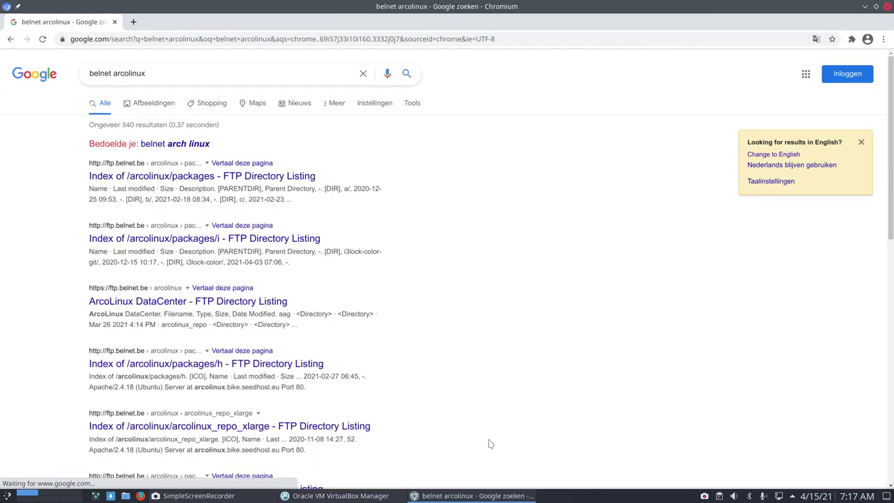
{"action": "left_click", "coordinate": [170, 179]}
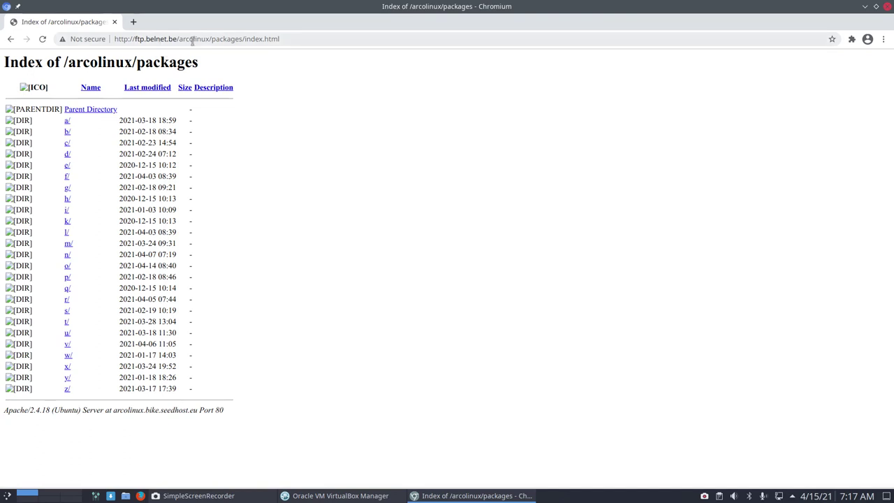
Step: Trim the address to the /arcolinux/ directory and open its aag folder
{"action": "left_click", "coordinate": [187, 40]}
{"action": "left_click", "coordinate": [213, 39]}
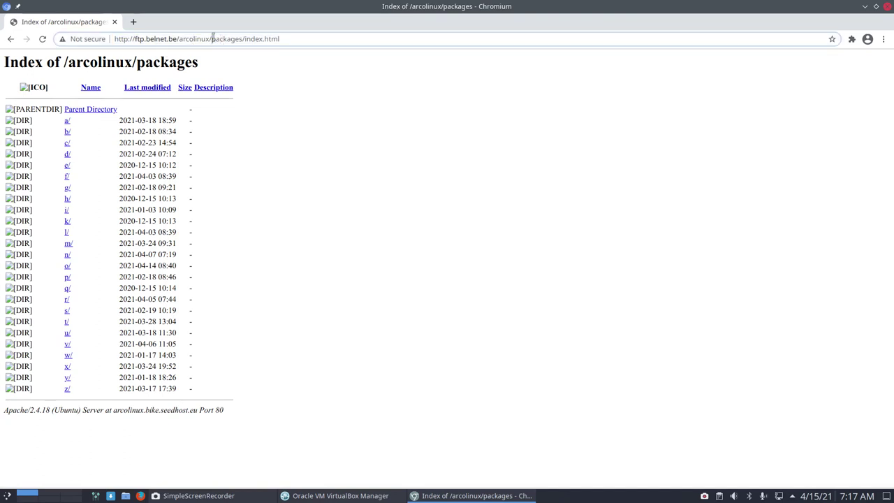
{"action": "left_click_drag", "start_coordinate": [212, 39], "coordinate": [310, 39]}
{"action": "key", "text": "BackSpace"}
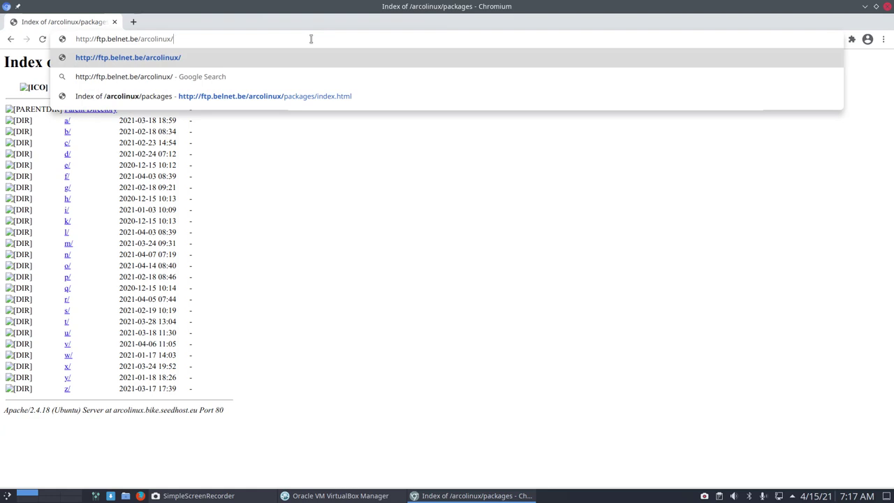
{"action": "key", "text": "Return"}
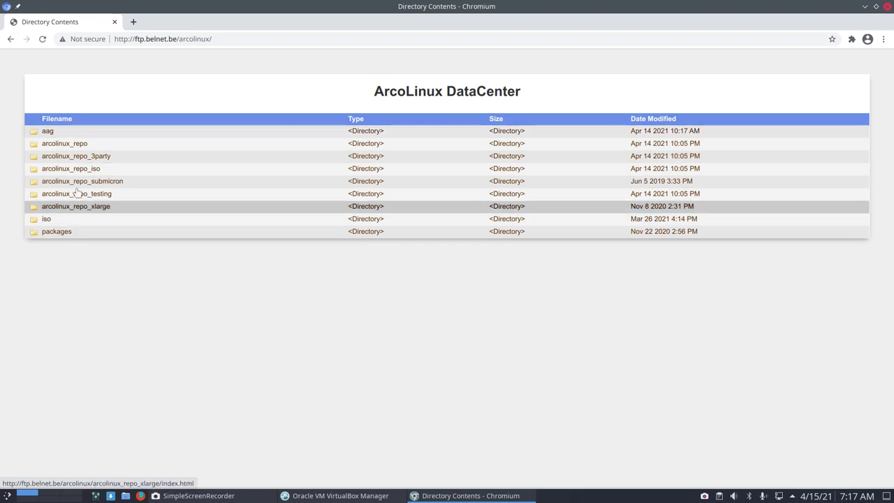
{"action": "left_click", "coordinate": [47, 131]}
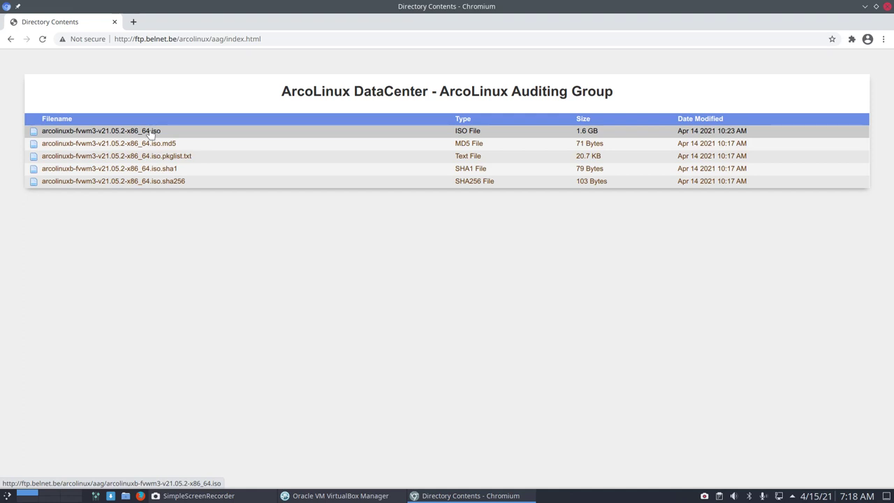
Step: Download arcolinuxb-fvwm3-v21.05.2-x86_64.iso, browse to ftp.belnet.be's mirror folder, then minimize Chromium
{"action": "left_click", "coordinate": [150, 133]}
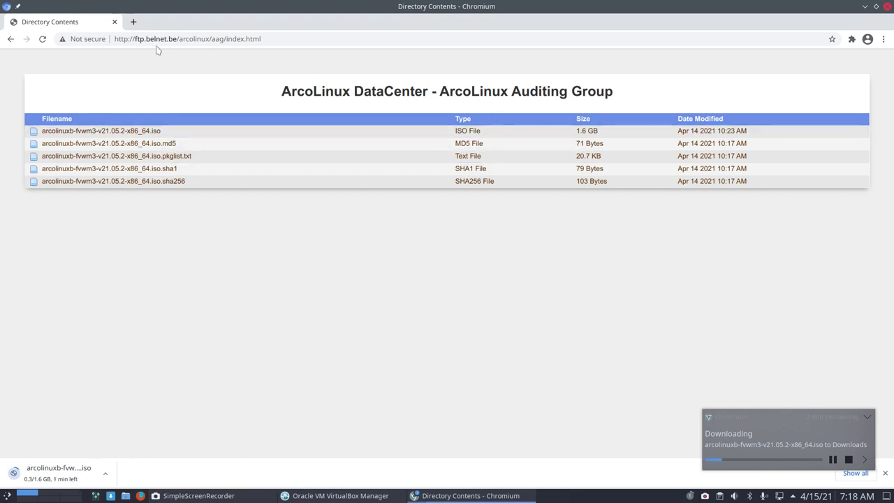
{"action": "left_click_drag", "start_coordinate": [146, 38], "coordinate": [161, 40]}
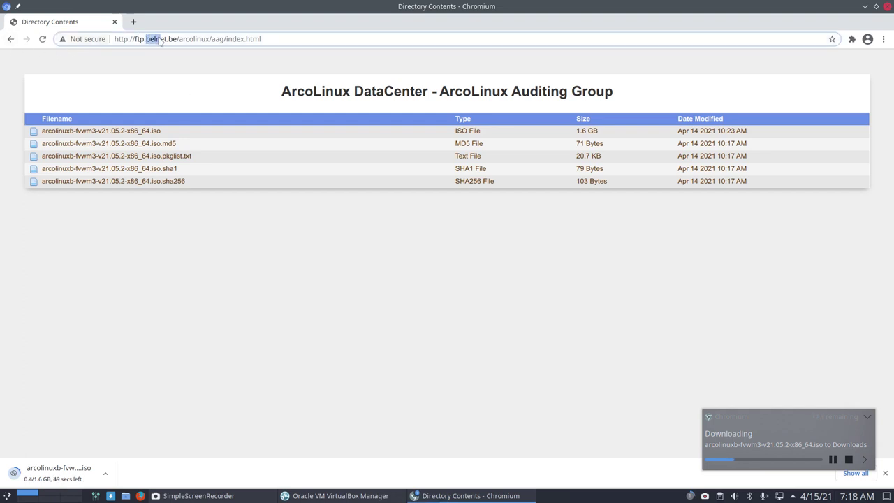
{"action": "left_click_drag", "start_coordinate": [178, 39], "coordinate": [335, 41]}
{"action": "key", "text": "BackSpace"}
{"action": "key", "text": "Return"}
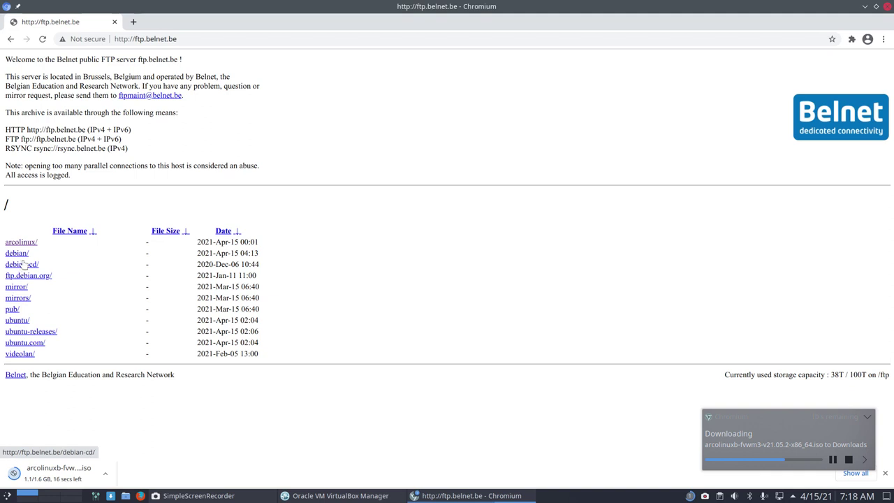
{"action": "left_click", "coordinate": [18, 287]}
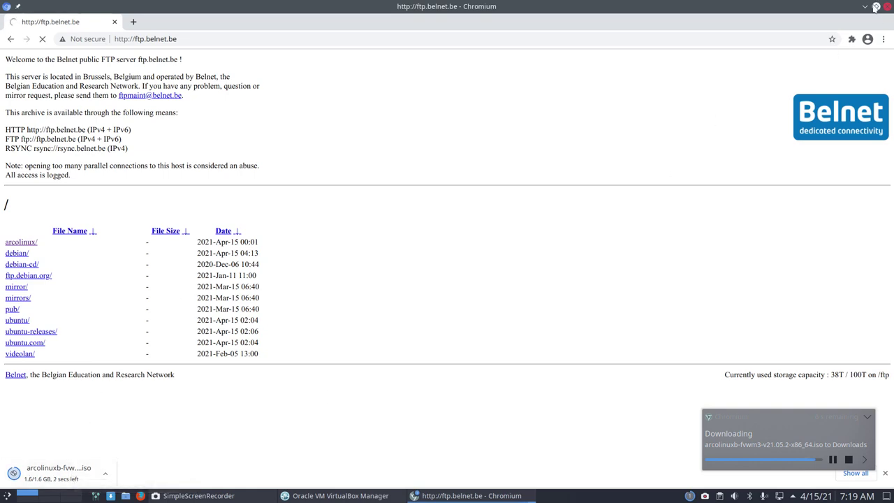
{"action": "left_click", "coordinate": [864, 7]}
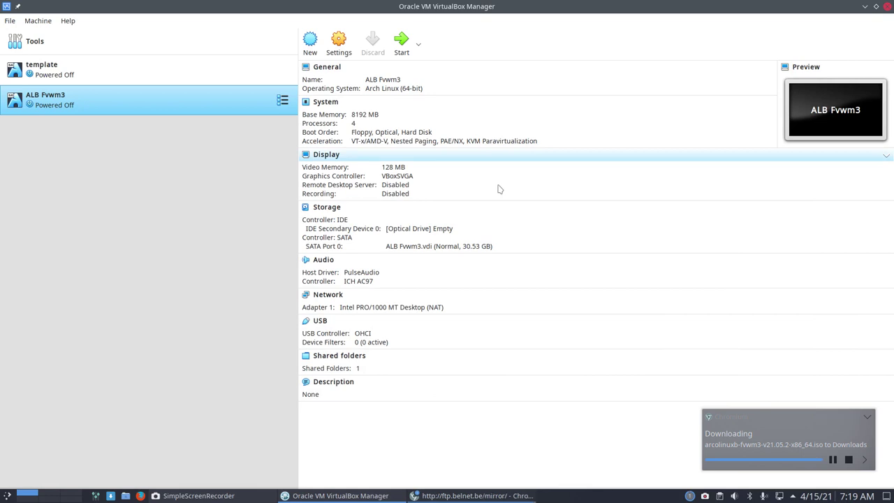
Step: Attach arcolinuxb-fvwm3-v21.05.2-x86_64.iso from Downloads to ALB Fvwm3's optical drive and start it
{"action": "left_click", "coordinate": [432, 231]}
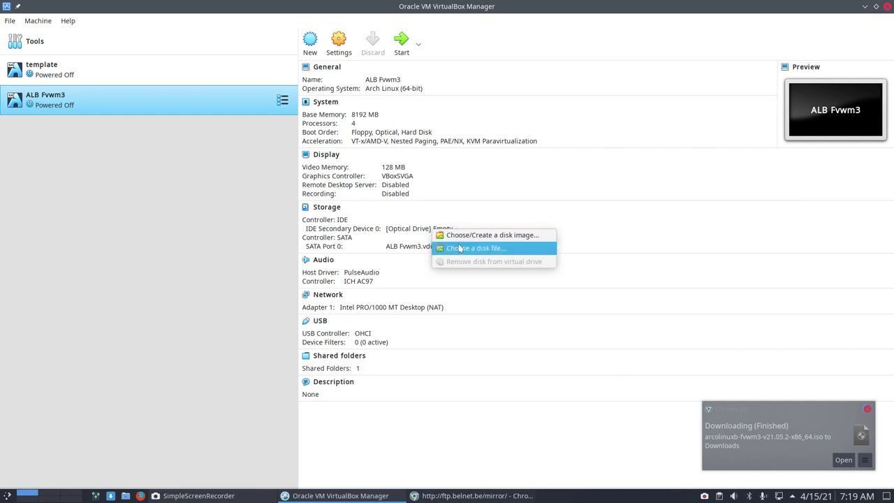
{"action": "left_click", "coordinate": [459, 248]}
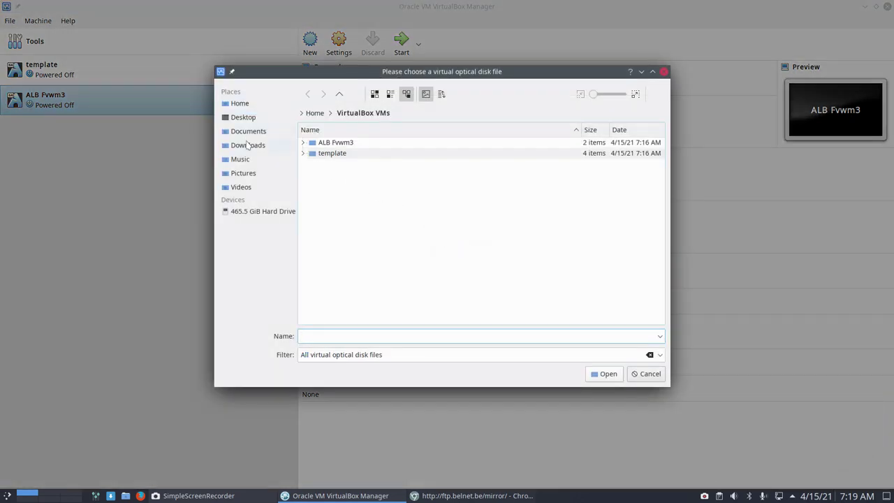
{"action": "left_click", "coordinate": [253, 146]}
{"action": "left_click", "coordinate": [359, 166]}
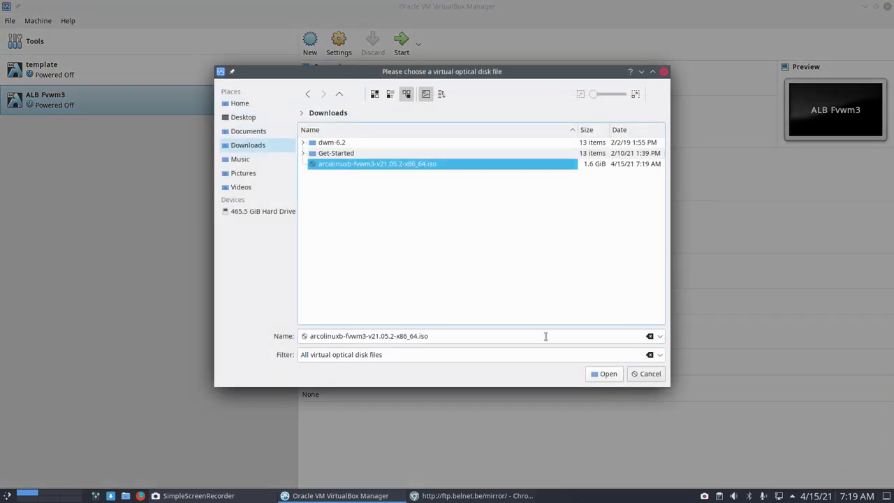
{"action": "left_click", "coordinate": [604, 374]}
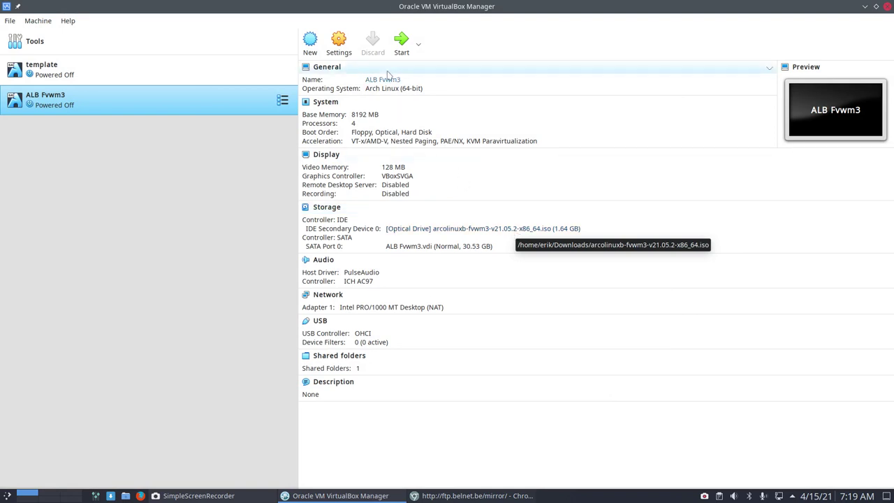
{"action": "left_click", "coordinate": [401, 39]}
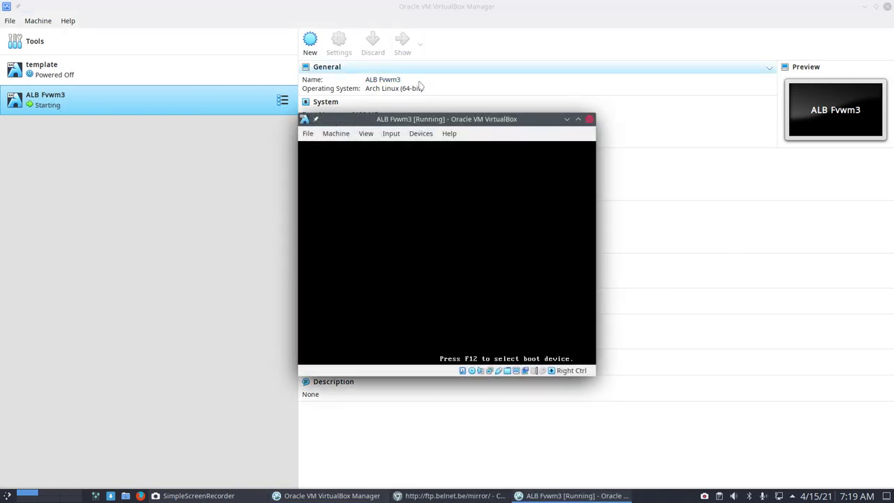
Step: Maximize the running VM window and switch it to full-screen with Host+F
{"action": "double_click", "coordinate": [460, 120]}
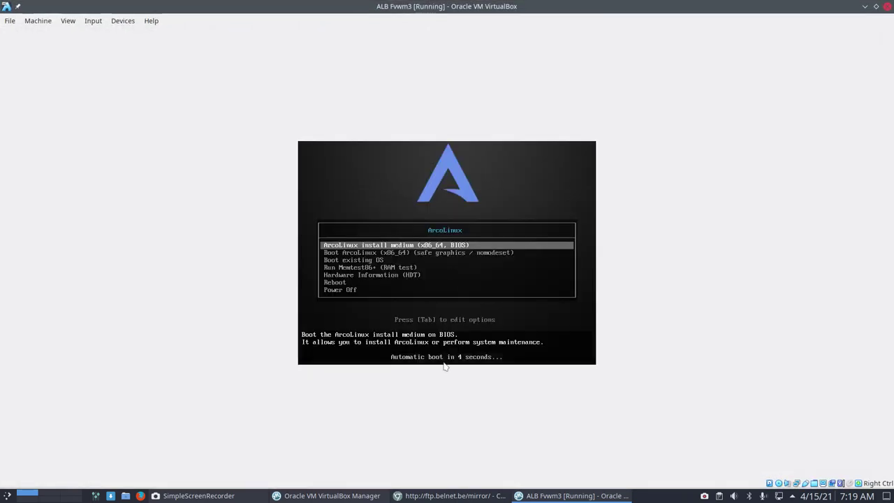
{"action": "key", "text": "Control_R+f"}
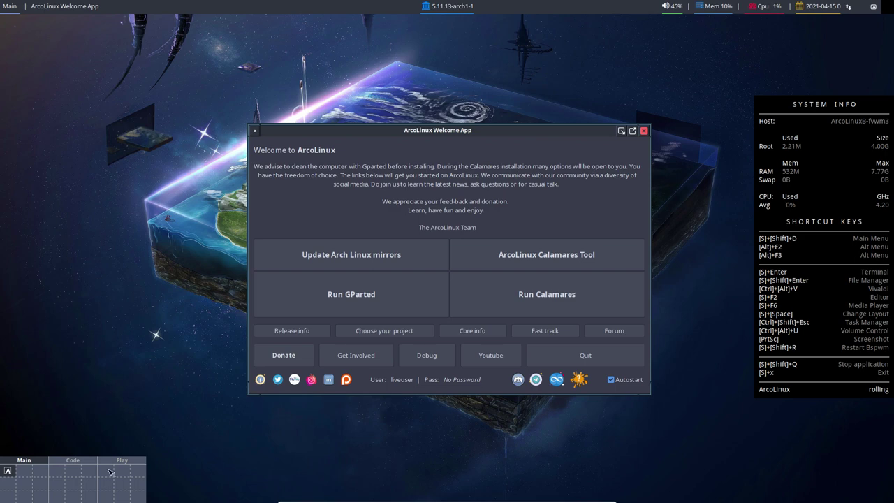
Step: Step through pages of the Main desk in the FVWM pager, then switch to Code
{"action": "left_click", "coordinate": [28, 473]}
{"action": "left_click_drag", "start_coordinate": [41, 473], "coordinate": [40, 496]}
{"action": "left_click", "coordinate": [42, 496]}
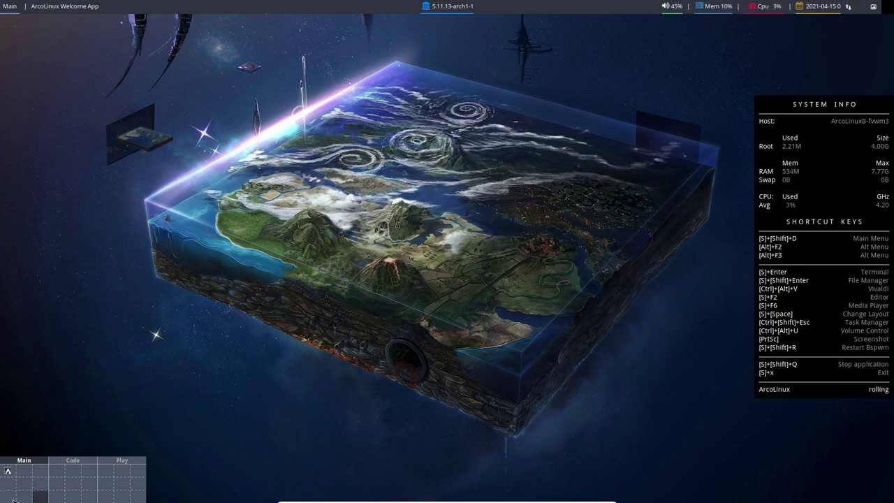
{"action": "left_click", "coordinate": [62, 476]}
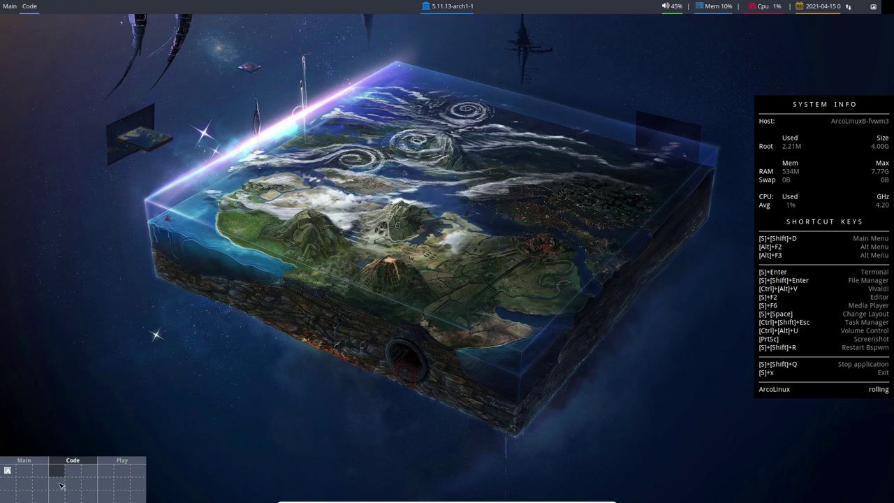
Step: Visit several Play desk pages, then go back via Code to the Main desk
{"action": "left_click", "coordinate": [110, 487]}
{"action": "left_click", "coordinate": [122, 483]}
{"action": "left_click", "coordinate": [138, 483]}
{"action": "left_click", "coordinate": [138, 469]}
{"action": "left_click", "coordinate": [123, 471]}
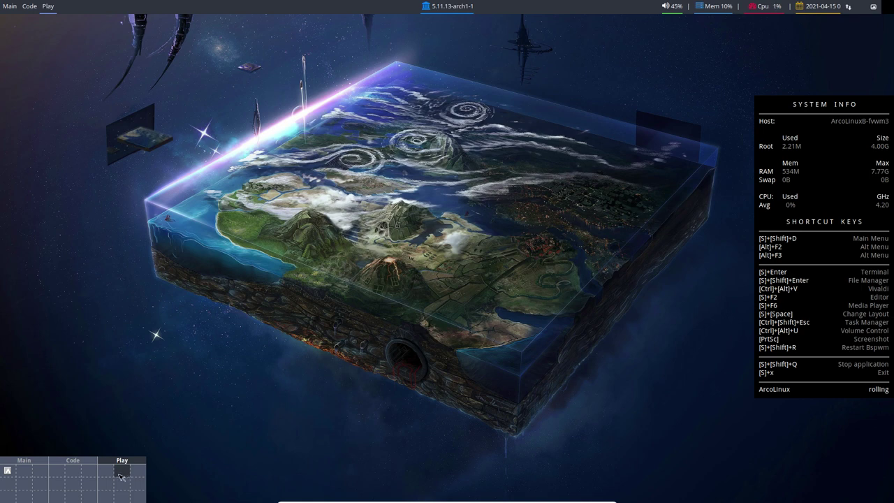
{"action": "left_click", "coordinate": [87, 480]}
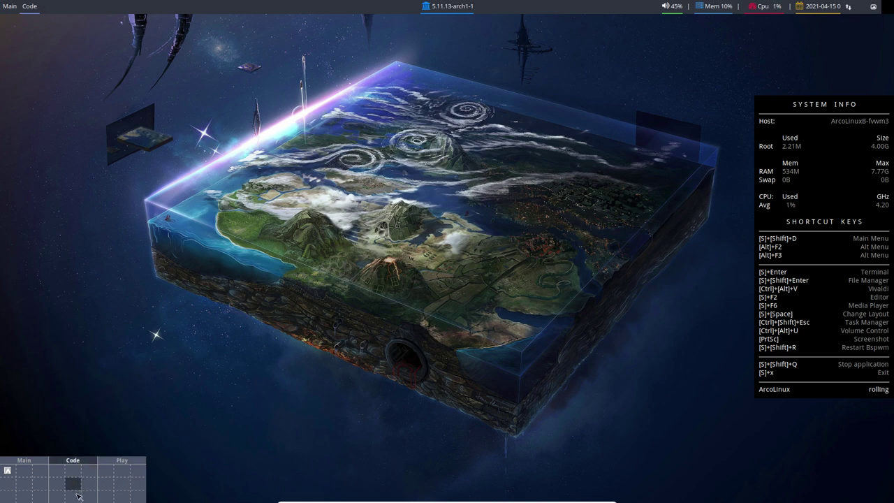
{"action": "left_click", "coordinate": [75, 497]}
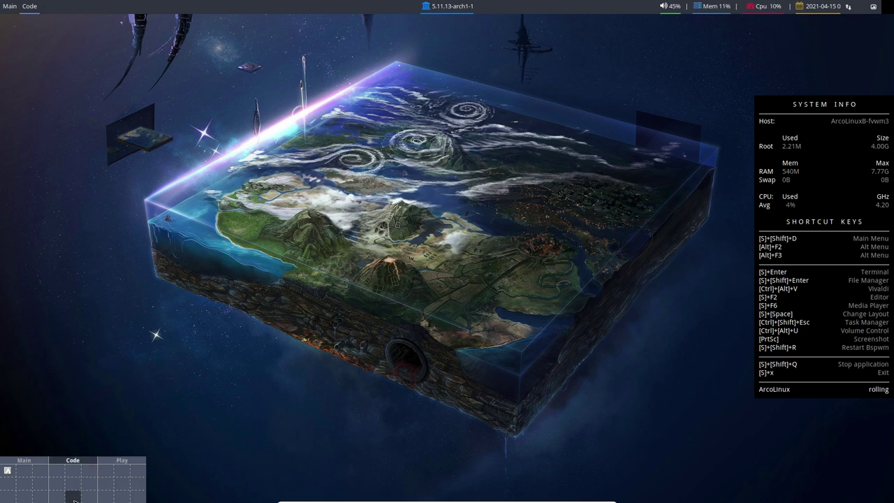
{"action": "left_click", "coordinate": [21, 479]}
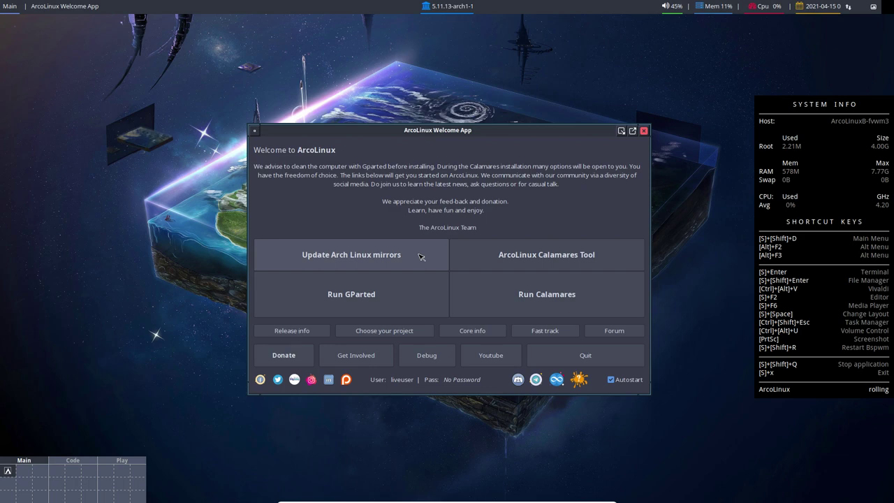
Step: Check the filesystem choice in ArcoLinux Calamares Tool, keep btrfs, and close without saving
{"action": "left_click", "coordinate": [511, 257]}
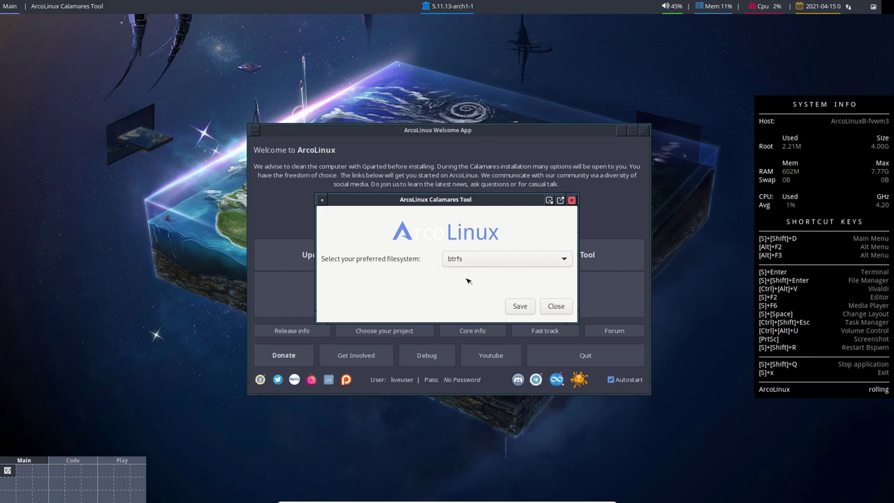
{"action": "left_click", "coordinate": [466, 261]}
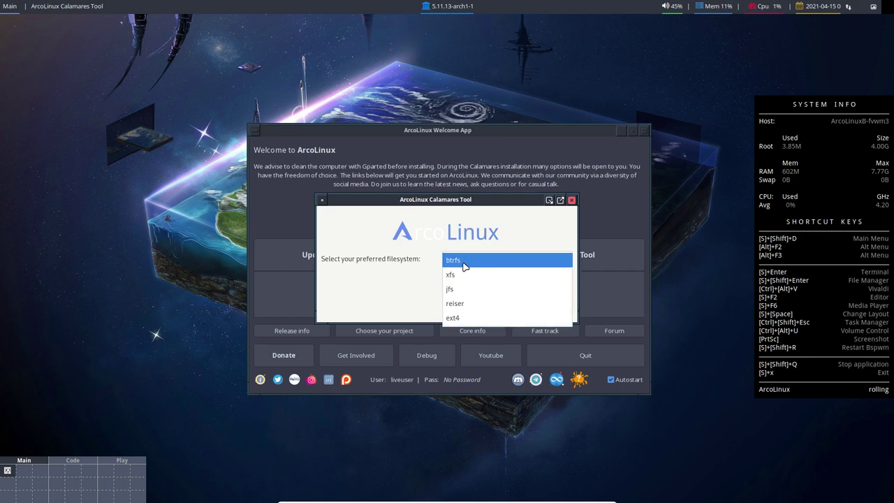
{"action": "left_click", "coordinate": [465, 264]}
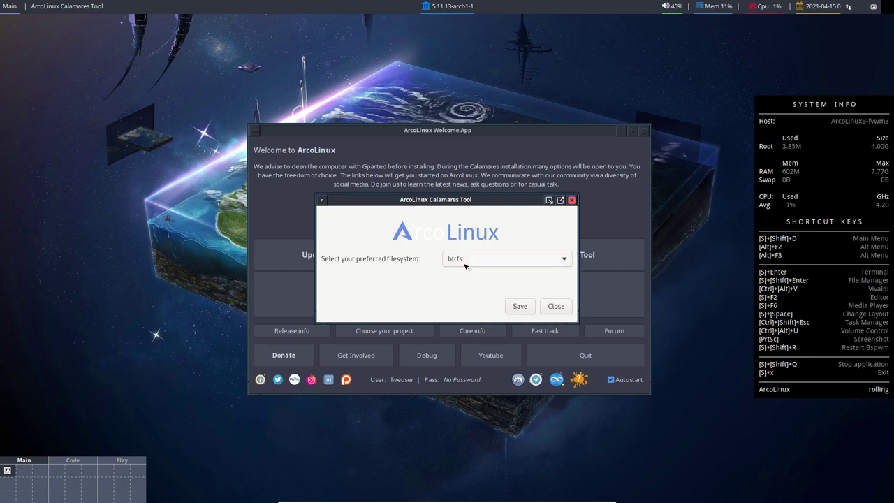
{"action": "left_click", "coordinate": [555, 308]}
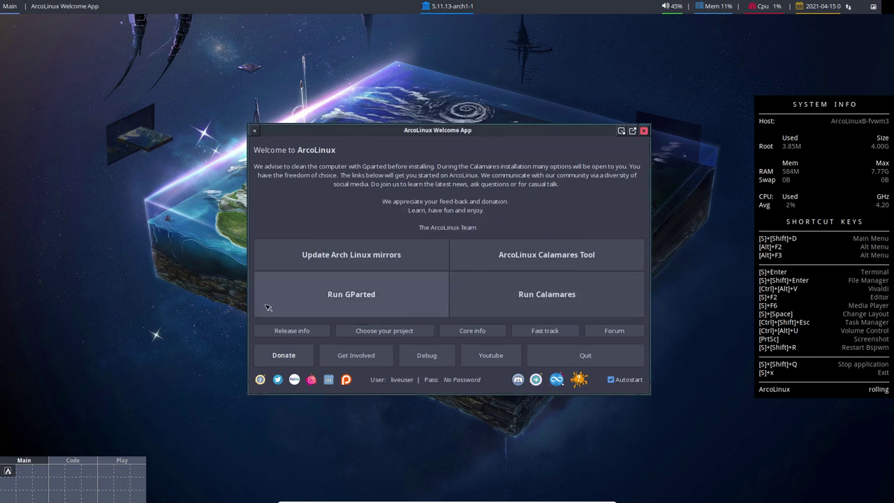
Step: Inspect /dev/sda in GParted, showing 30.53 GiB unallocated, then quit GParted
{"action": "left_click", "coordinate": [329, 297]}
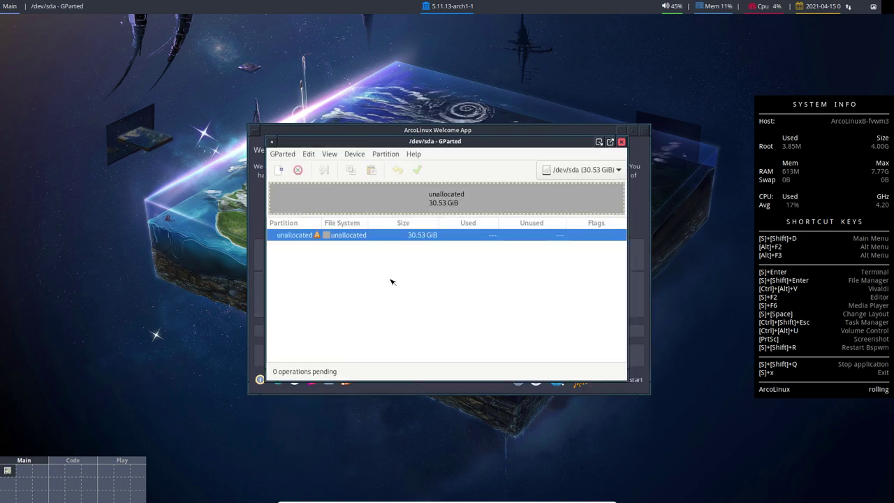
{"action": "left_click", "coordinate": [575, 169]}
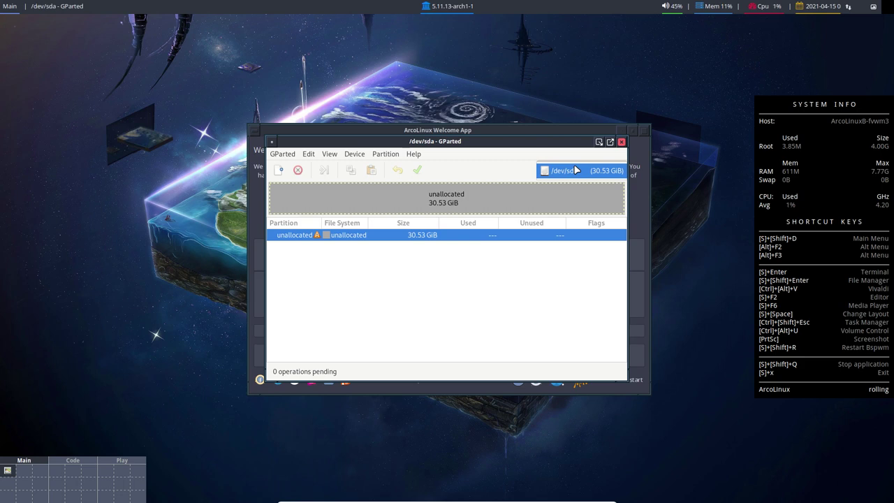
{"action": "left_click", "coordinate": [575, 170]}
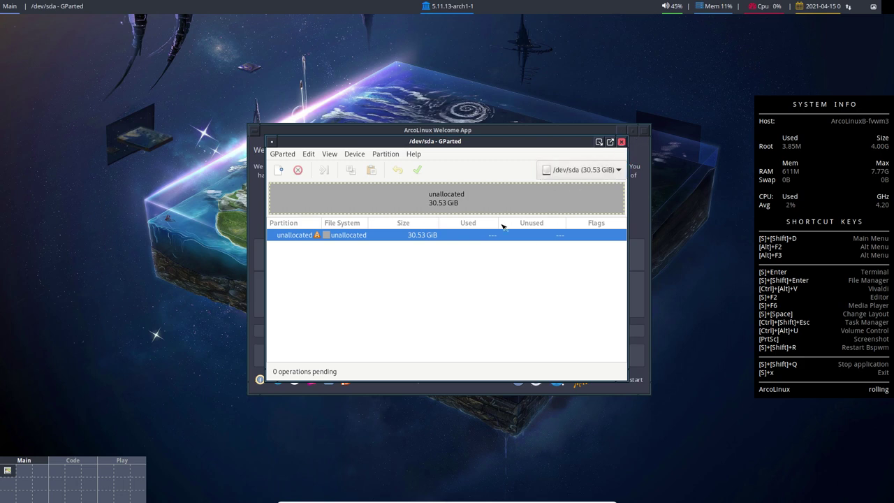
{"action": "left_click", "coordinate": [276, 154]}
{"action": "left_click", "coordinate": [284, 192]}
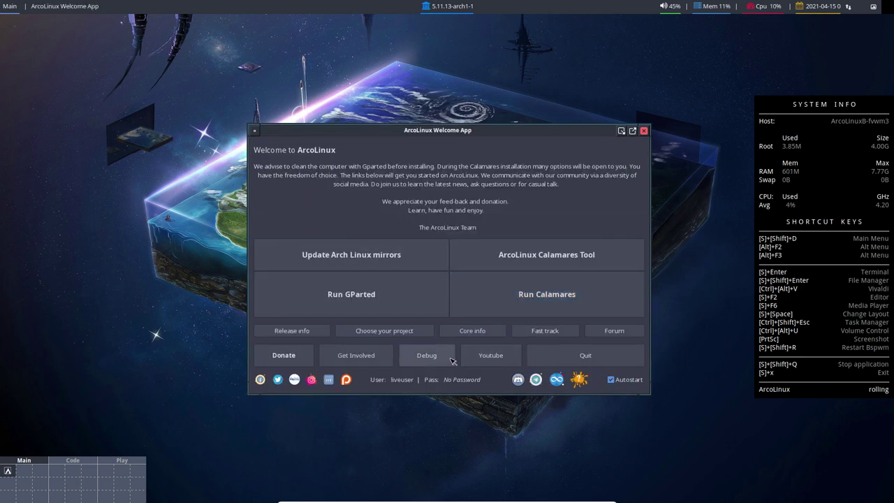
Step: Launch the Calamares installer and view then close its About information
{"action": "left_click", "coordinate": [427, 355]}
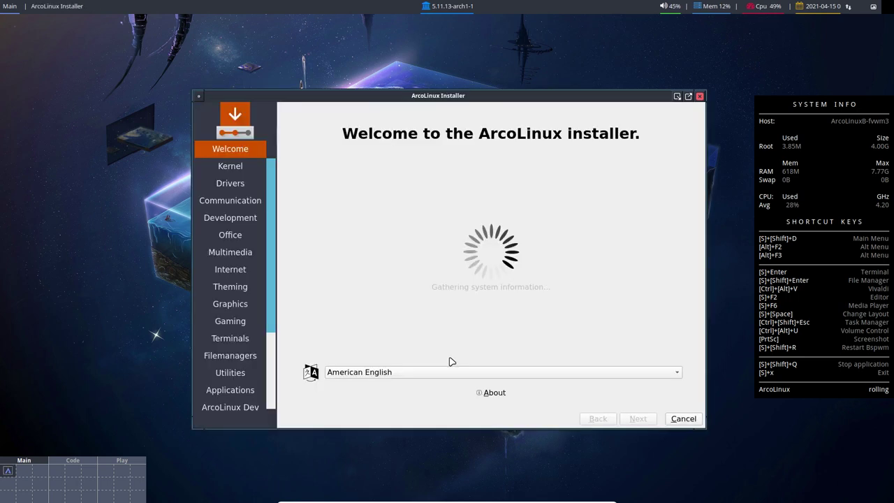
{"action": "left_click", "coordinate": [486, 395]}
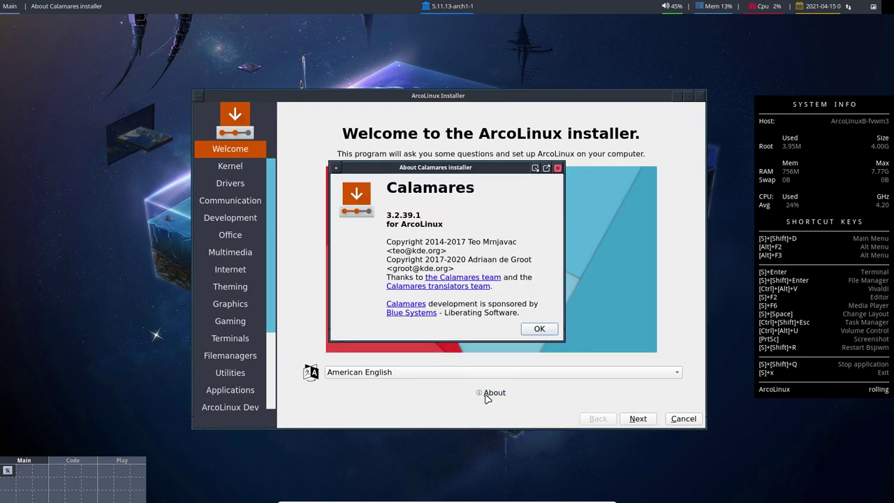
{"action": "left_click", "coordinate": [548, 333]}
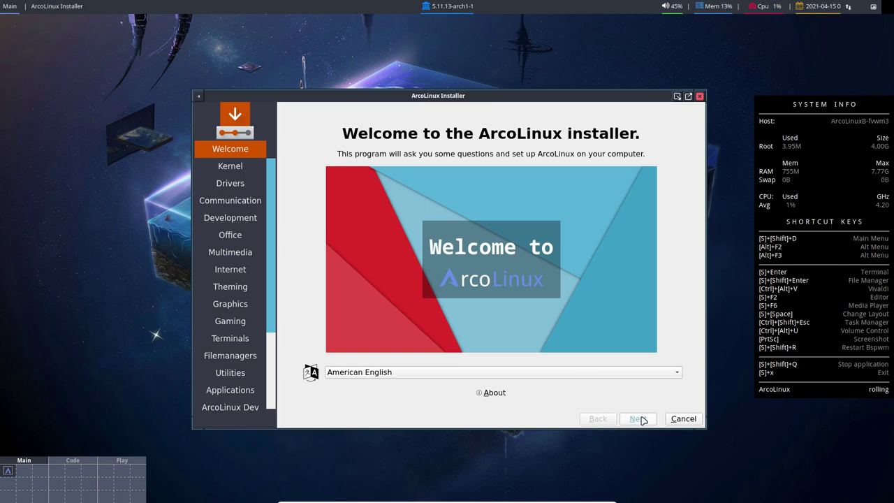
Step: Advance through Kernel, Drivers and all package pages without selecting anything, reaching ArcoLinux Dev
{"action": "left_click", "coordinate": [641, 419]}
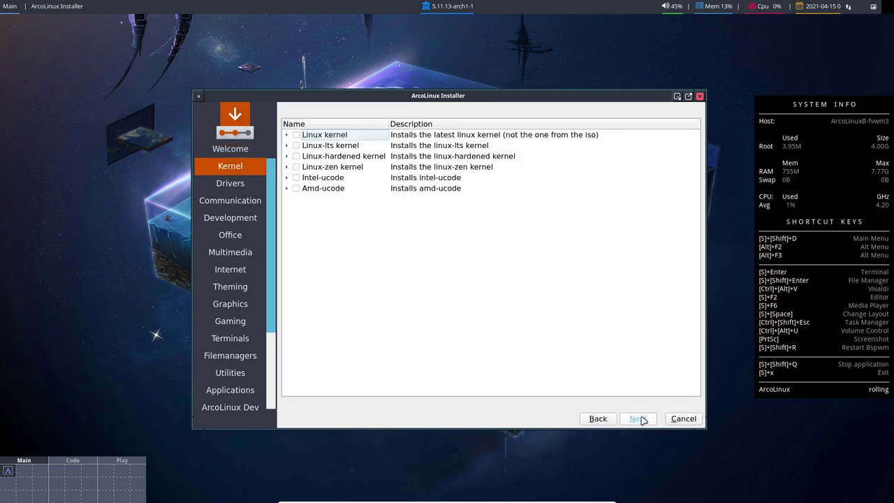
{"action": "left_click", "coordinate": [642, 419]}
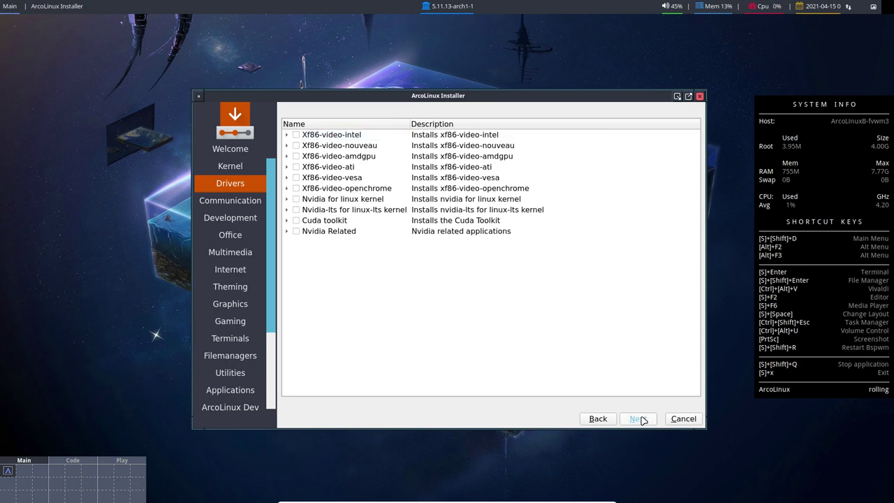
{"action": "left_click", "coordinate": [642, 419]}
{"action": "left_click", "coordinate": [642, 419]}
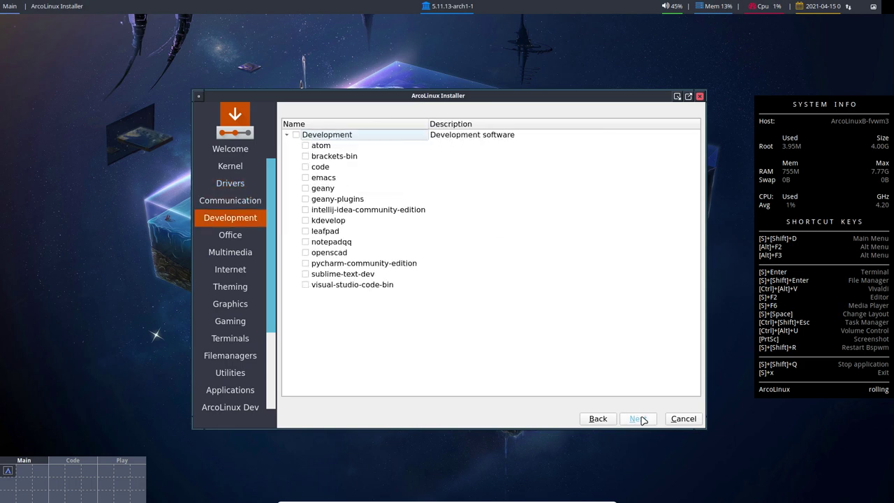
{"action": "left_click", "coordinate": [642, 419]}
{"action": "left_click", "coordinate": [641, 419]}
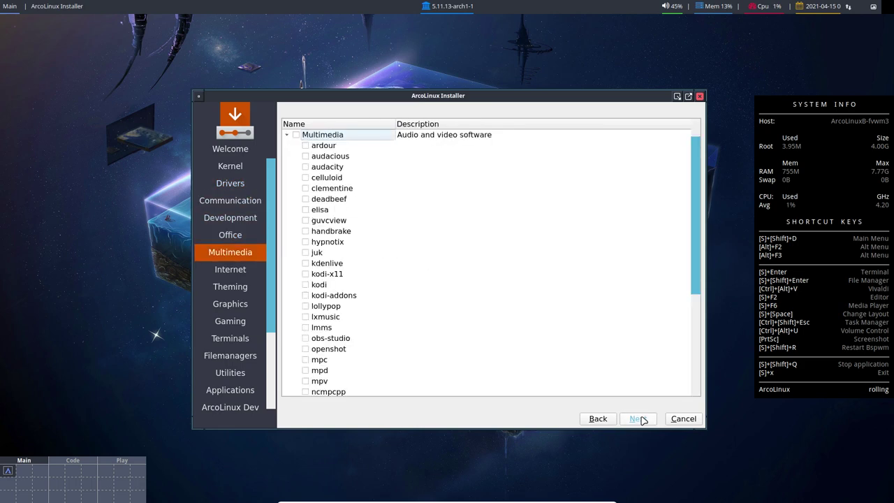
{"action": "left_click", "coordinate": [642, 419]}
{"action": "left_click", "coordinate": [641, 419]}
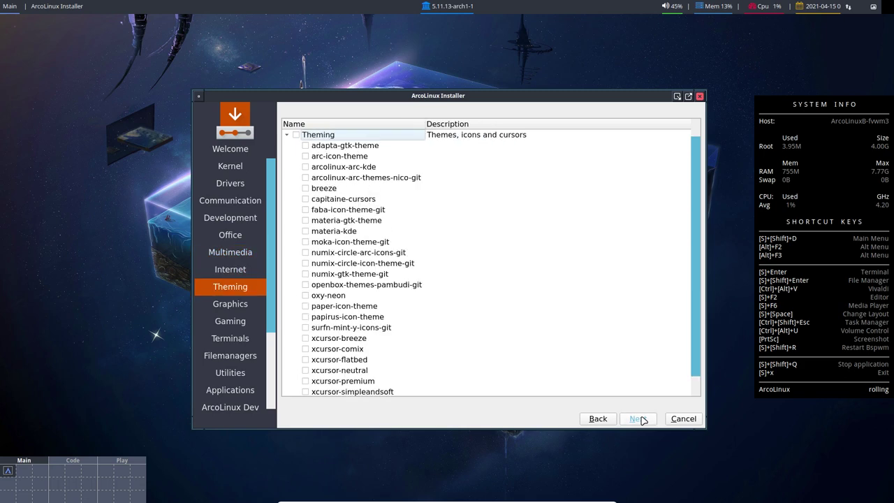
{"action": "left_click", "coordinate": [642, 418]}
{"action": "left_click", "coordinate": [642, 419]}
{"action": "left_click", "coordinate": [641, 419]}
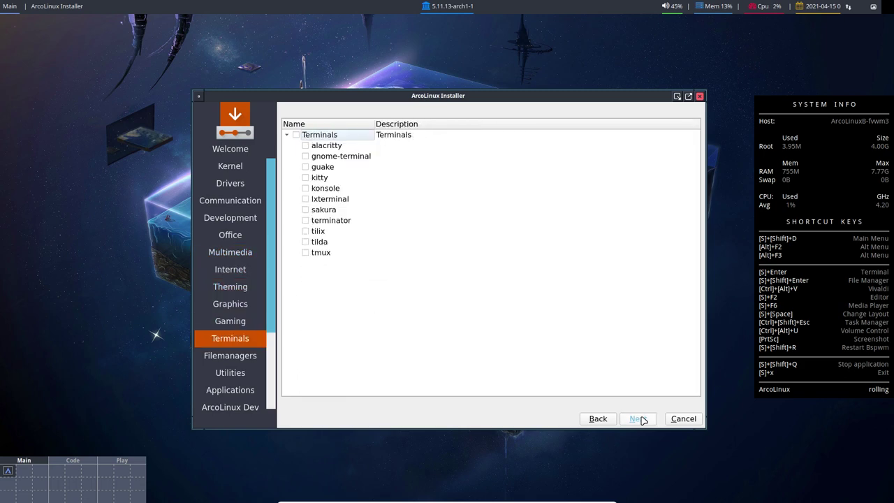
{"action": "left_click", "coordinate": [642, 419]}
{"action": "left_click", "coordinate": [642, 419]}
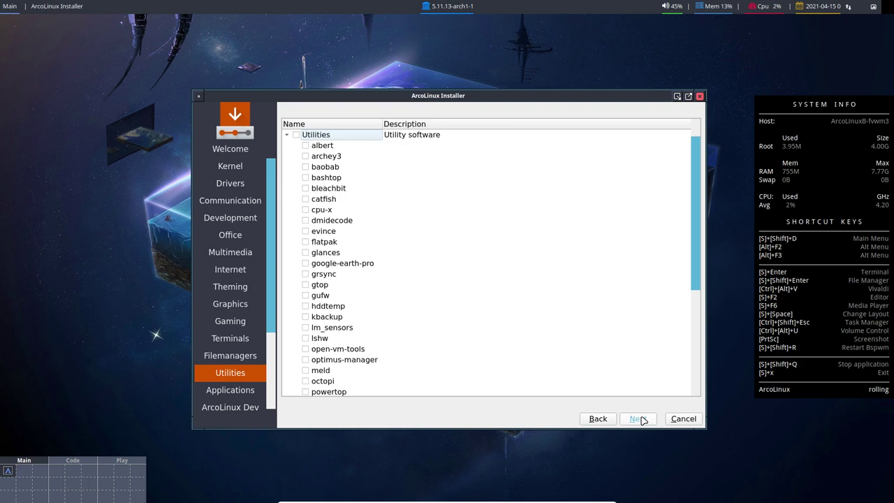
{"action": "left_click", "coordinate": [642, 419]}
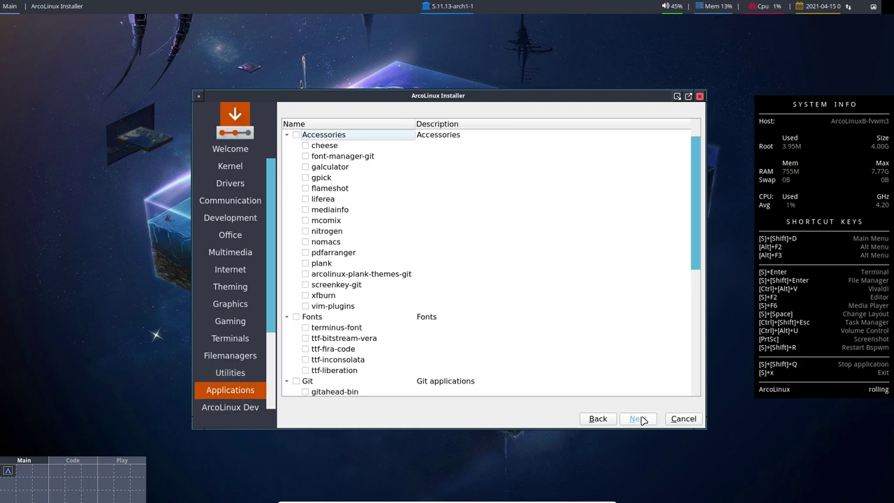
{"action": "left_click", "coordinate": [641, 418]}
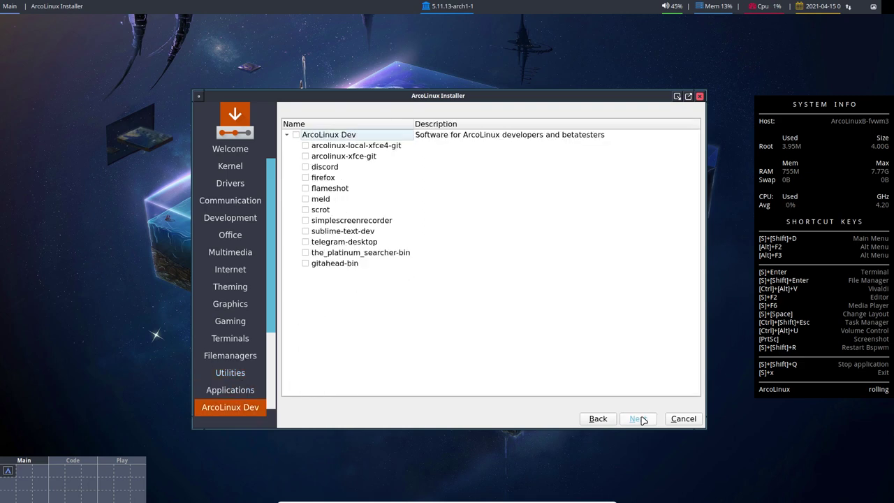
Step: Move past the package lists and accept the Europe/Brussels timezone
{"action": "left_click", "coordinate": [641, 418]}
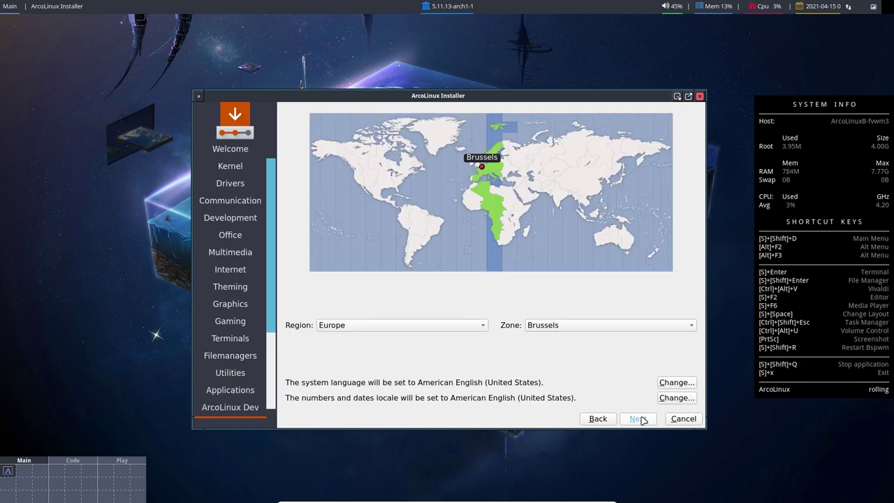
{"action": "left_click", "coordinate": [599, 419]}
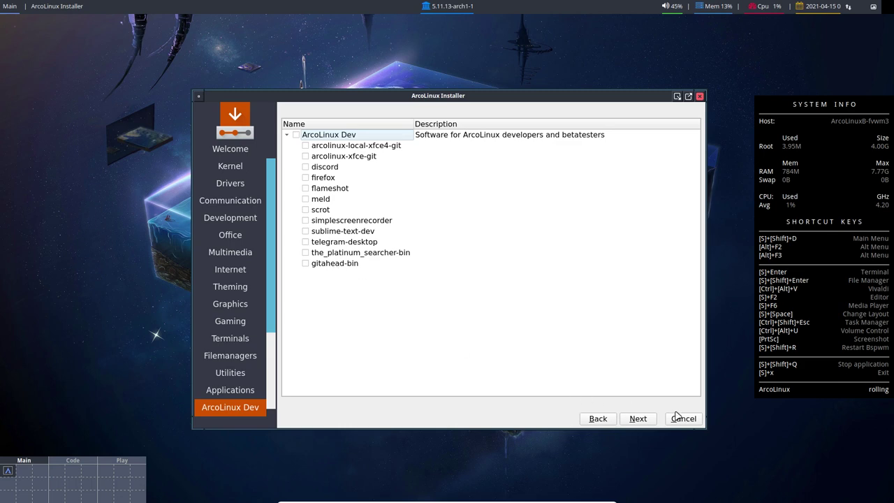
{"action": "left_click", "coordinate": [638, 420]}
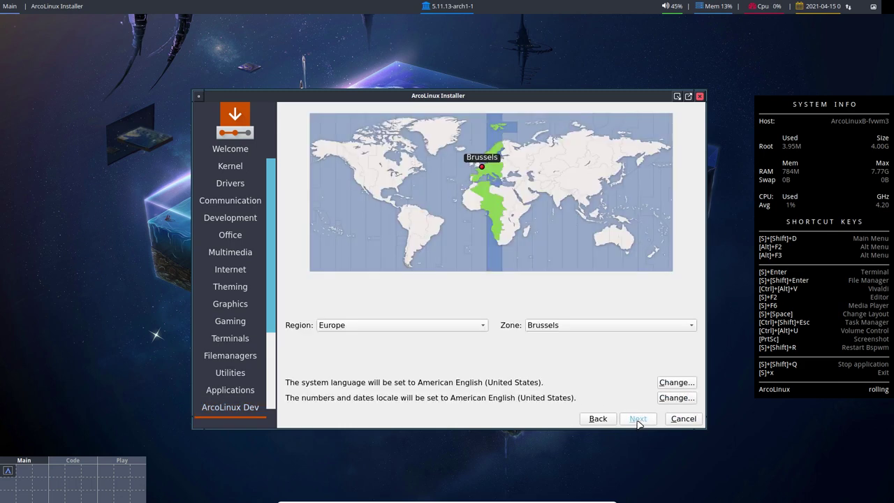
{"action": "left_click", "coordinate": [637, 420]}
Step: Choose the Belgian keyboard layout and continue to disk partitioning
{"action": "scroll", "coordinate": [393, 328], "scroll_direction": "up", "scroll_amount": 3}
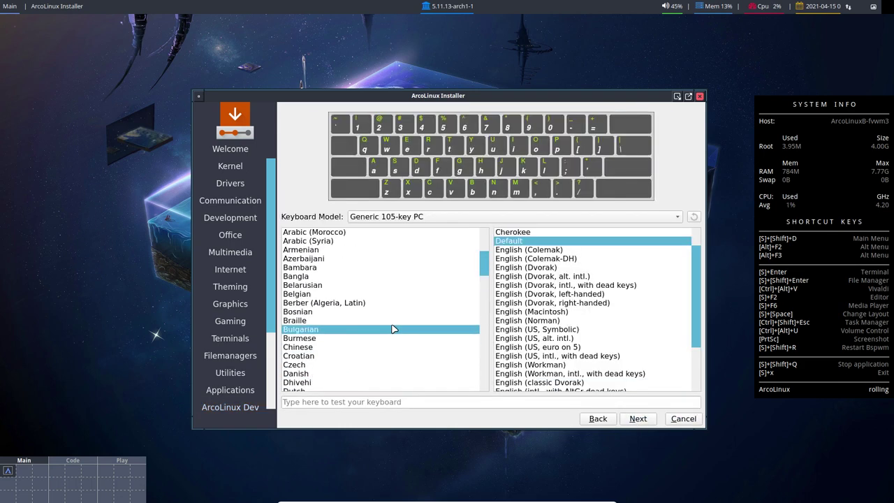
{"action": "left_click", "coordinate": [387, 294]}
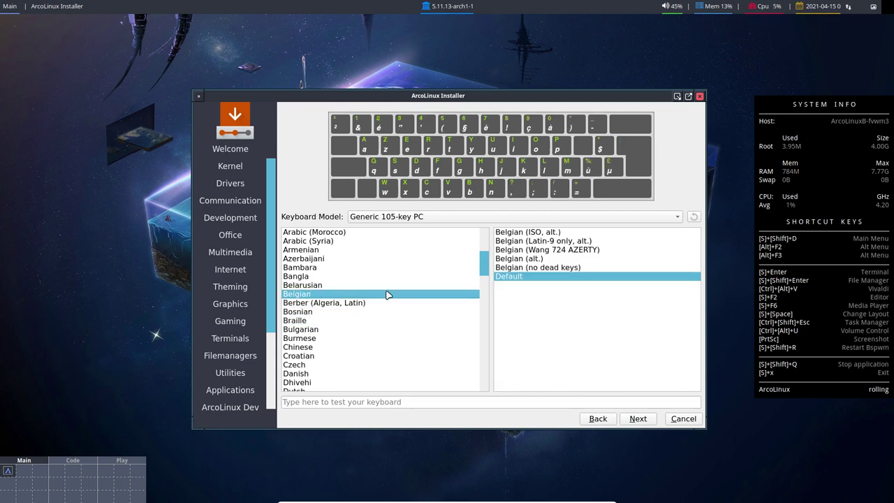
{"action": "left_click", "coordinate": [634, 419]}
Step: Select Erase disk for the whole drive and enter the user's name
{"action": "left_click", "coordinate": [359, 140]}
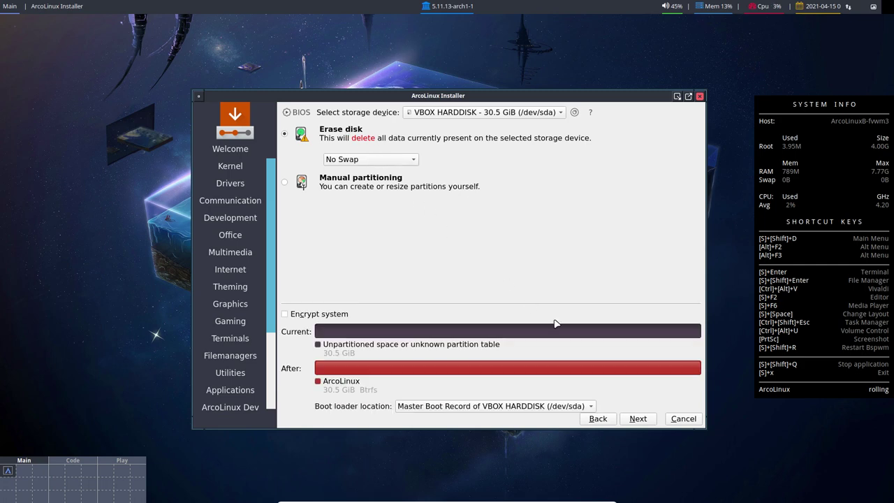
{"action": "left_click", "coordinate": [636, 418]}
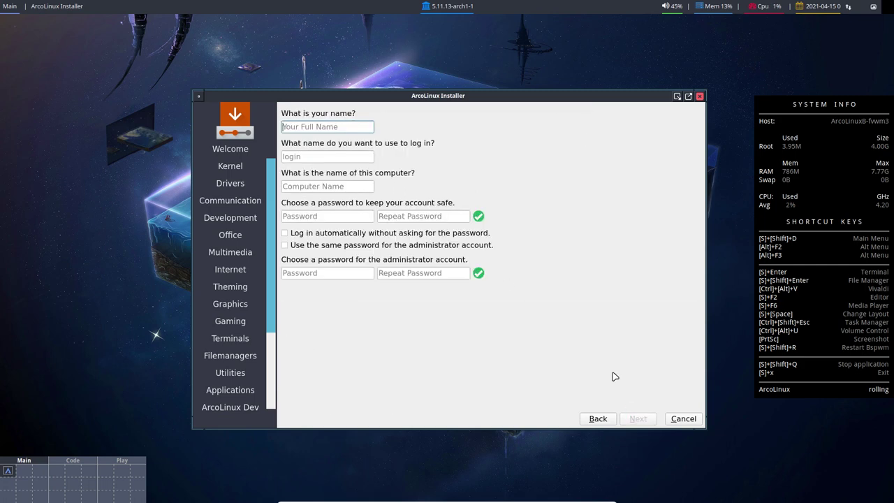
{"action": "type", "text": "erik"}
{"action": "key", "text": "Tab"}
Step: Fill in the remaining account and password fields, enable auto-login, and start the installation
{"action": "key", "text": "Tab"}
{"action": "key", "text": "Tab"}
{"action": "key", "text": "Tab"}
{"action": "key", "text": "Tab"}
{"action": "key", "text": "Tab"}
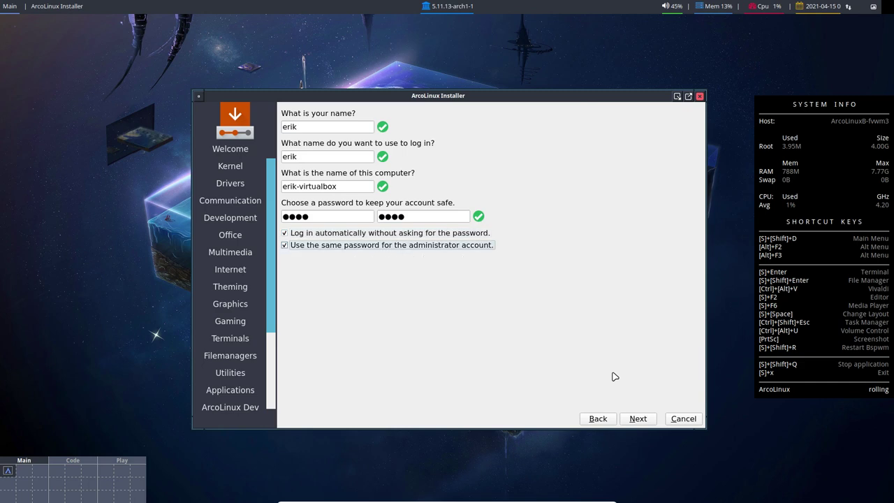
{"action": "left_click", "coordinate": [636, 419]}
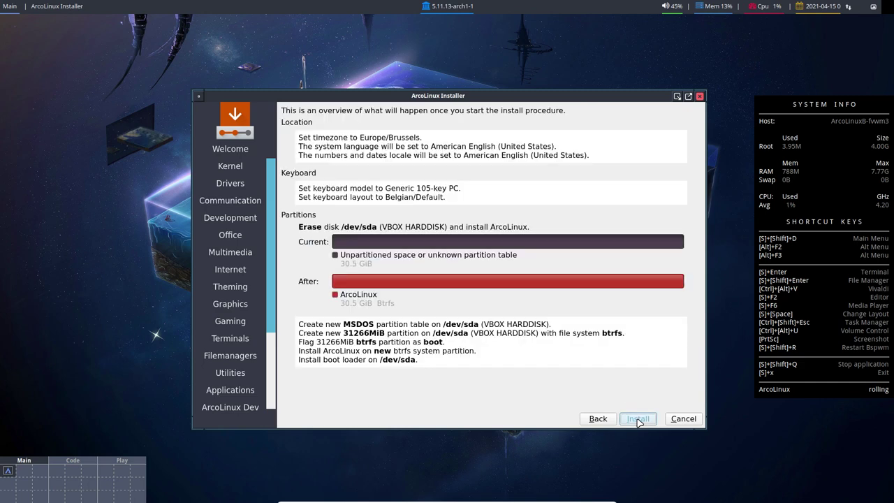
{"action": "left_click", "coordinate": [636, 419]}
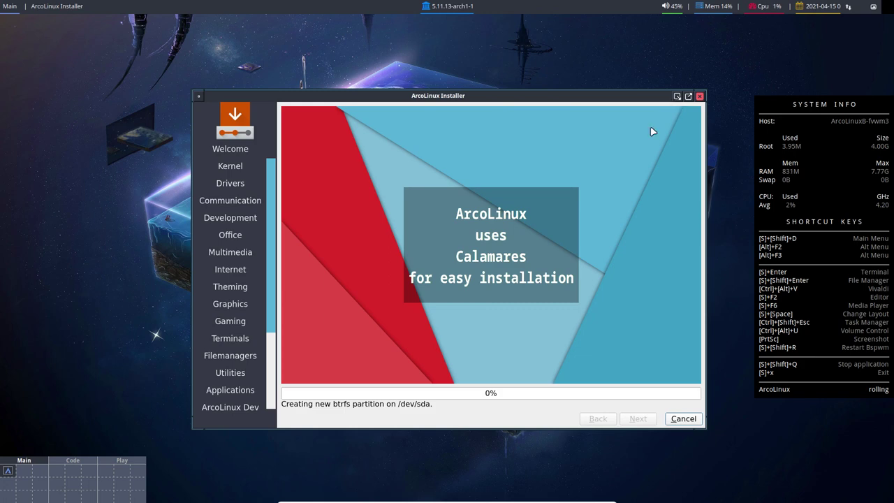
Step: Switch between the Code, Main and Play workspaces and open a terminal on Code
{"action": "left_click", "coordinate": [73, 470]}
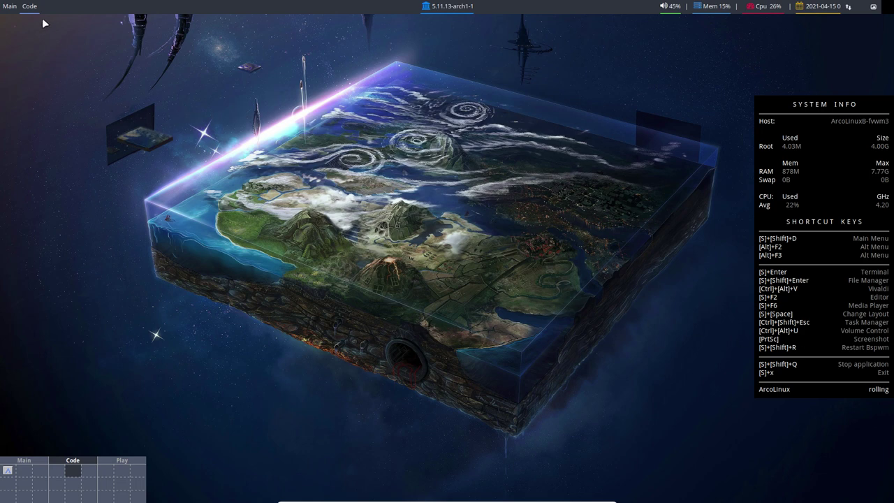
{"action": "left_click", "coordinate": [13, 7]}
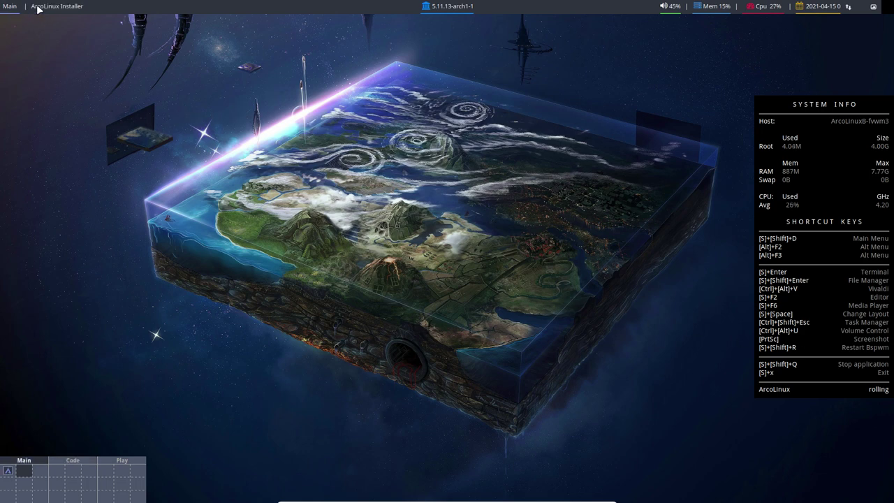
{"action": "left_click", "coordinate": [63, 480]}
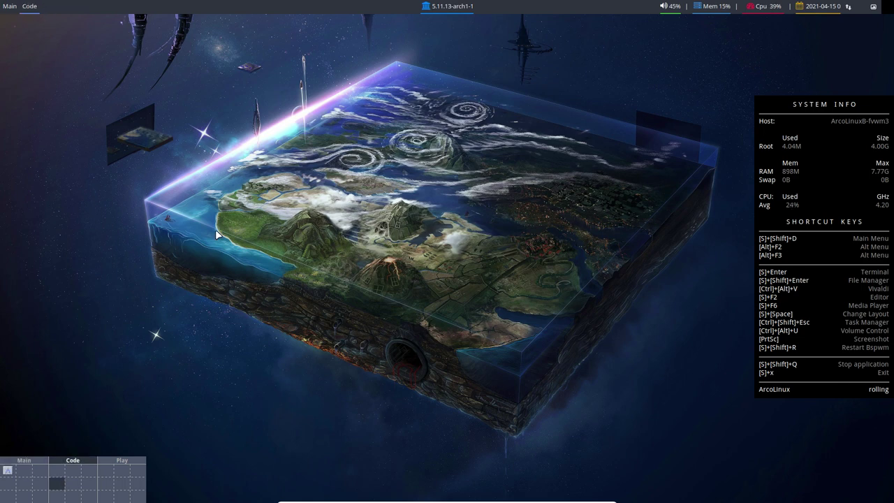
{"action": "key", "text": "super+Return"}
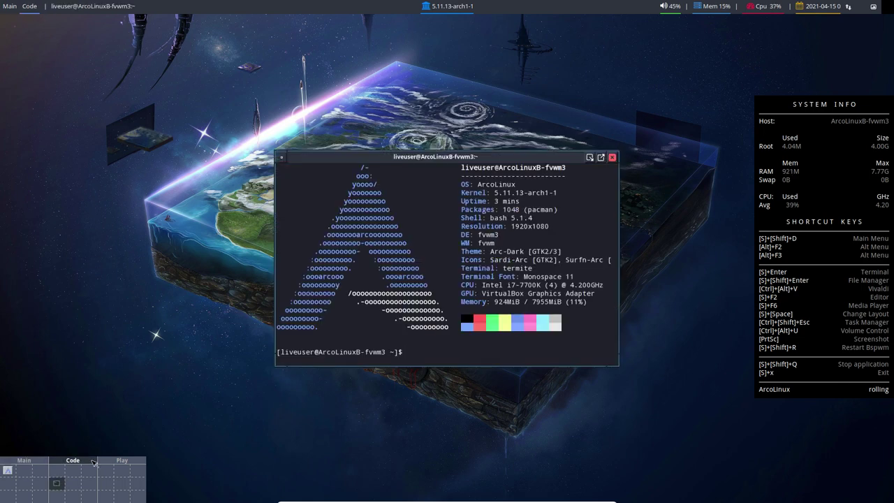
{"action": "left_click", "coordinate": [93, 476]}
{"action": "left_click", "coordinate": [122, 479]}
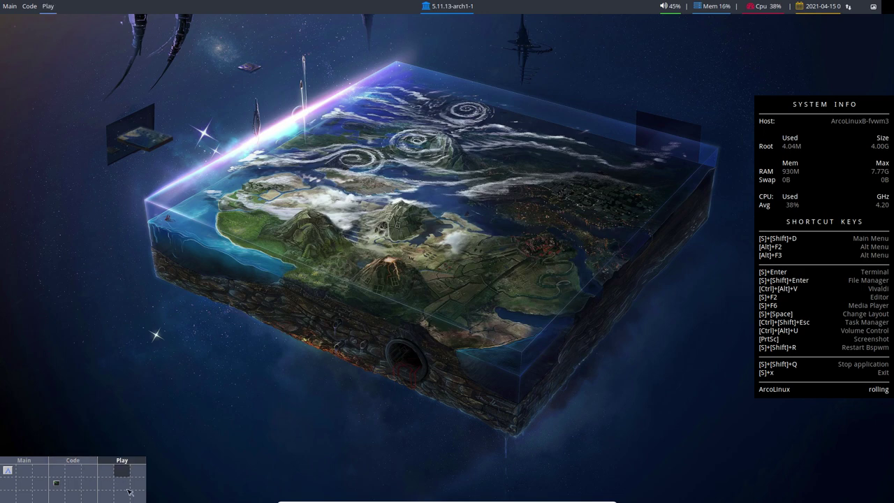
{"action": "left_click", "coordinate": [58, 486]}
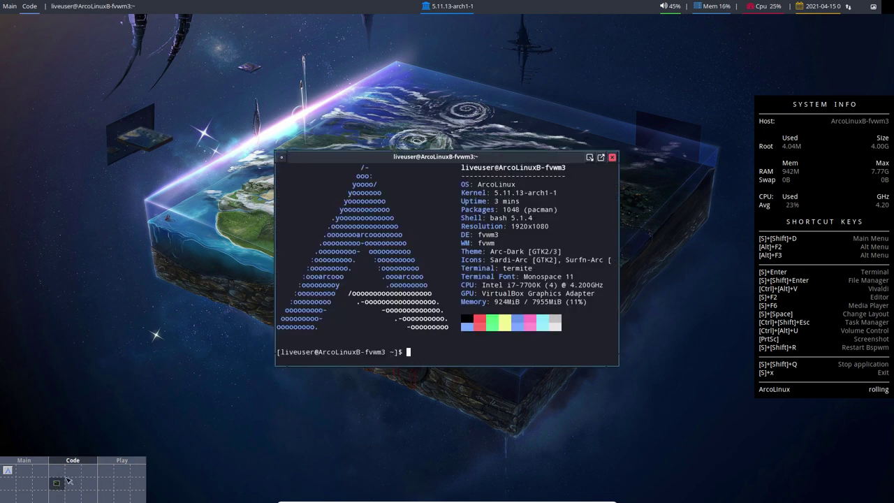
Step: Move the terminal, maximize it, restore its size, and reposition it
{"action": "left_click_drag", "start_coordinate": [502, 157], "coordinate": [569, 51]}
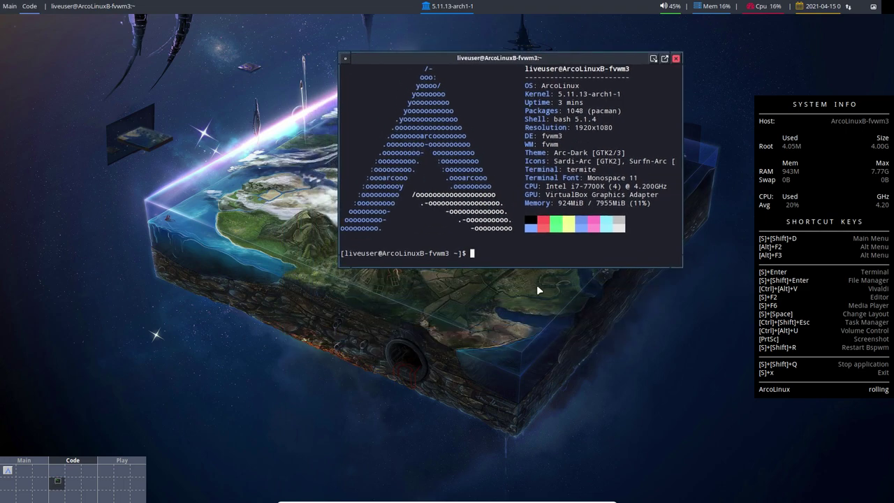
{"action": "left_click", "coordinate": [664, 59]}
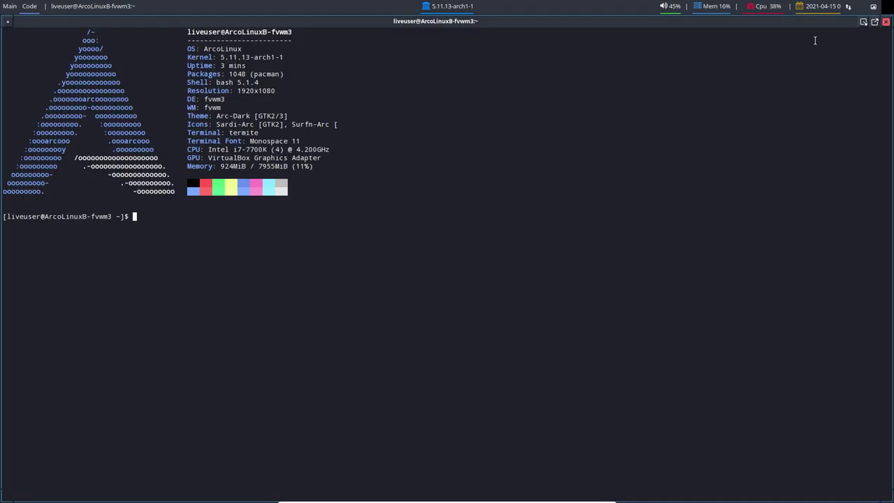
{"action": "left_click", "coordinate": [874, 22]}
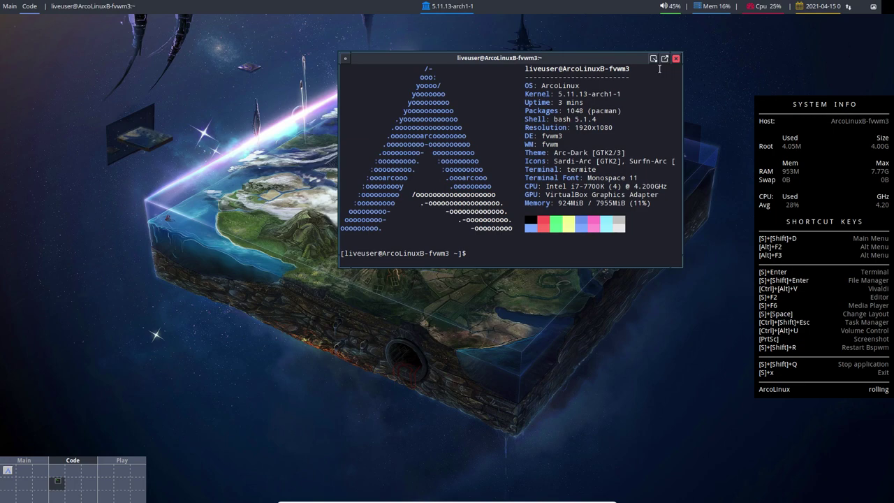
{"action": "left_click_drag", "start_coordinate": [649, 66], "coordinate": [560, 81]}
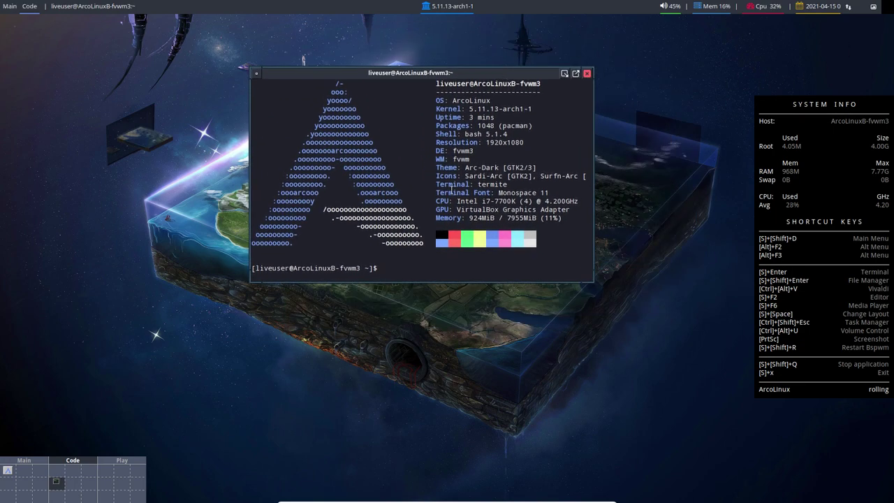
{"action": "left_click_drag", "start_coordinate": [435, 76], "coordinate": [403, 100]}
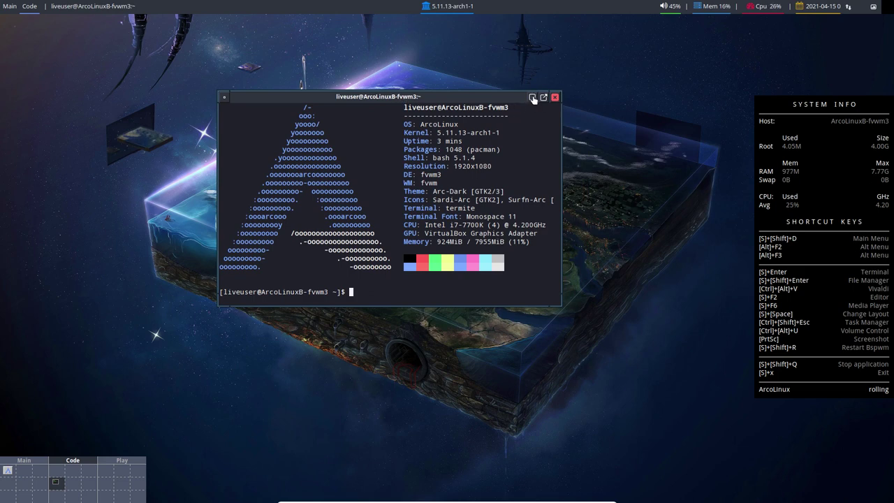
Step: Iconify the terminal and return to the full-screen virtual machine view
{"action": "left_click", "coordinate": [532, 97]}
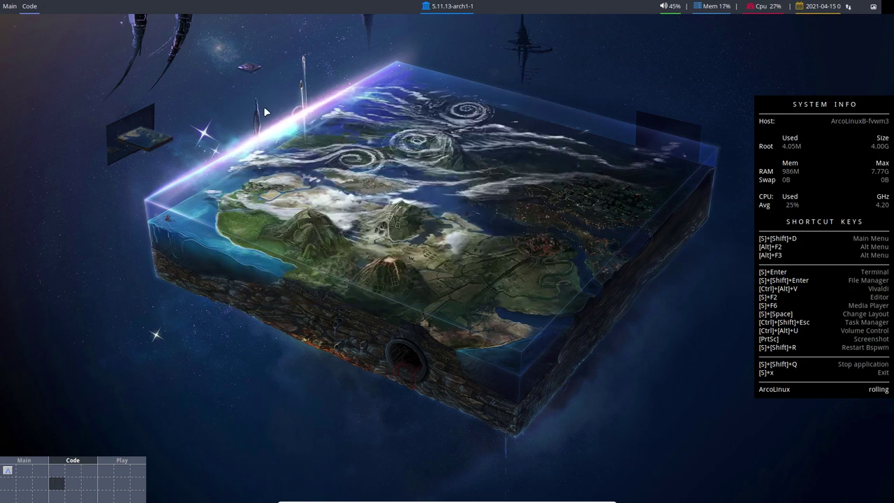
{"action": "mouse_move", "coordinate": [2, 1]}
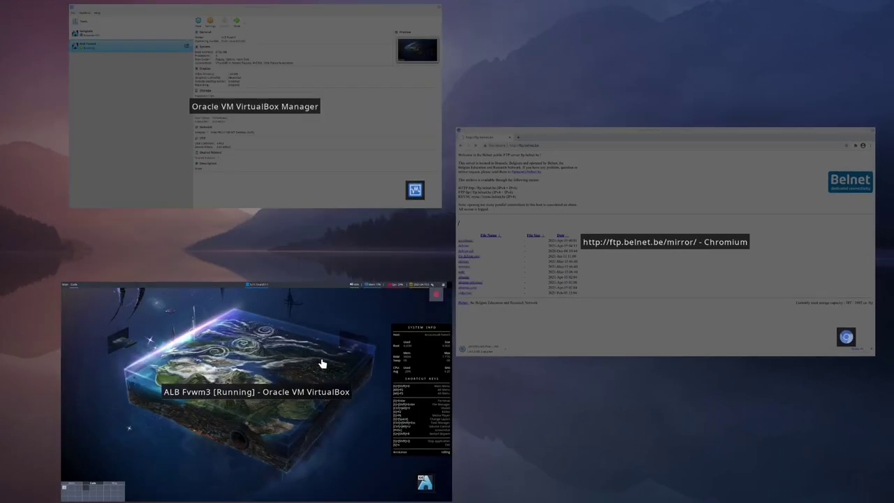
{"action": "left_click", "coordinate": [322, 364]}
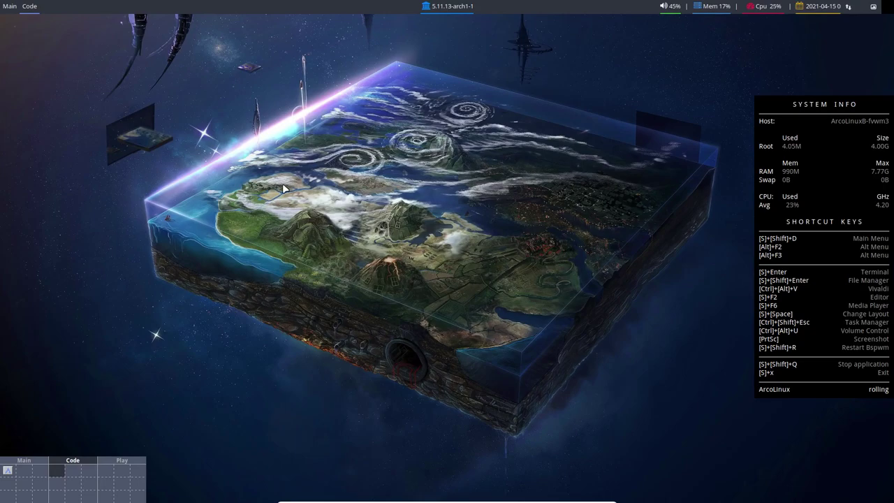
{"action": "mouse_move", "coordinate": [2, 1]}
{"action": "left_click", "coordinate": [317, 380]}
Step: Restore the terminal, then bring the ArcoLinux Installer forward to check progress
{"action": "key", "text": "alt+Tab"}
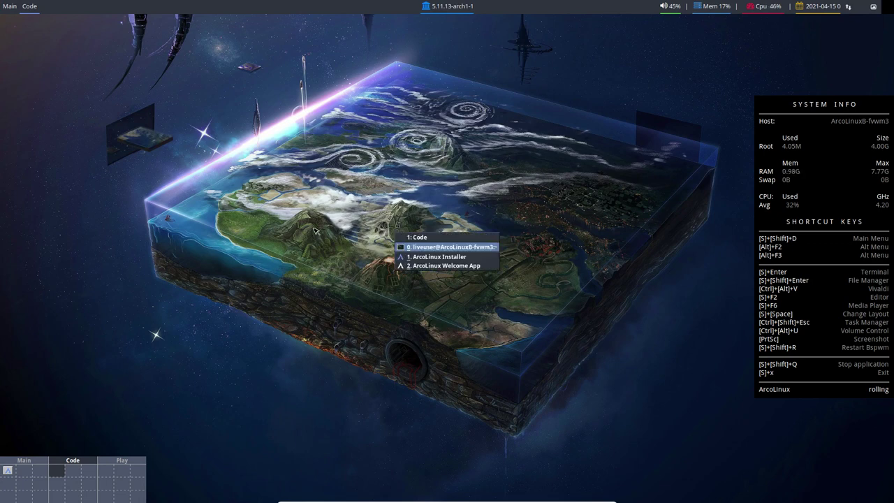
{"action": "key", "text": "Return"}
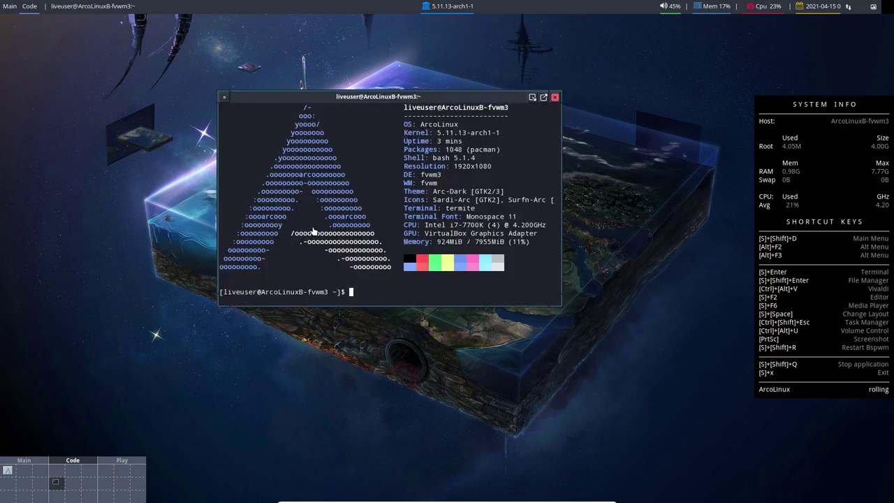
{"action": "key", "text": "alt+Tab"}
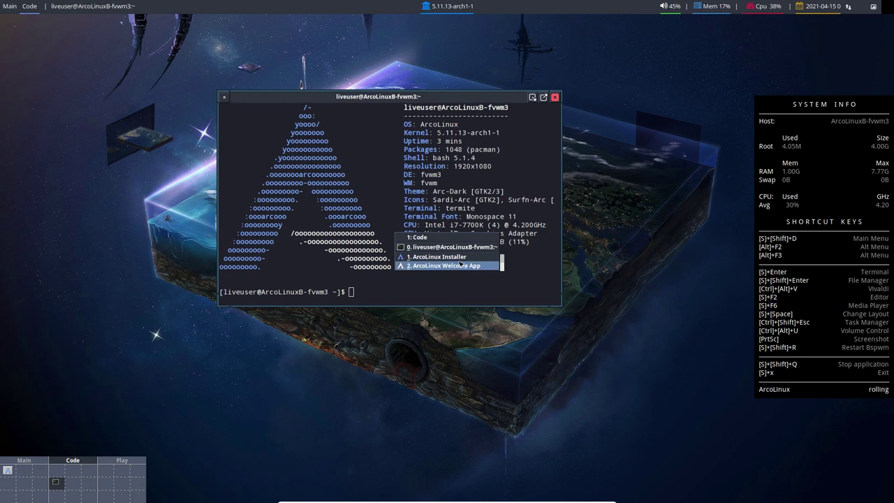
{"action": "left_click", "coordinate": [458, 259]}
Step: Switch back to the liveuser terminal on the Code workspace via the window list
{"action": "key", "text": "alt+Tab"}
{"action": "key", "text": "Escape"}
{"action": "key", "text": "alt+Tab"}
{"action": "key", "text": "Return"}
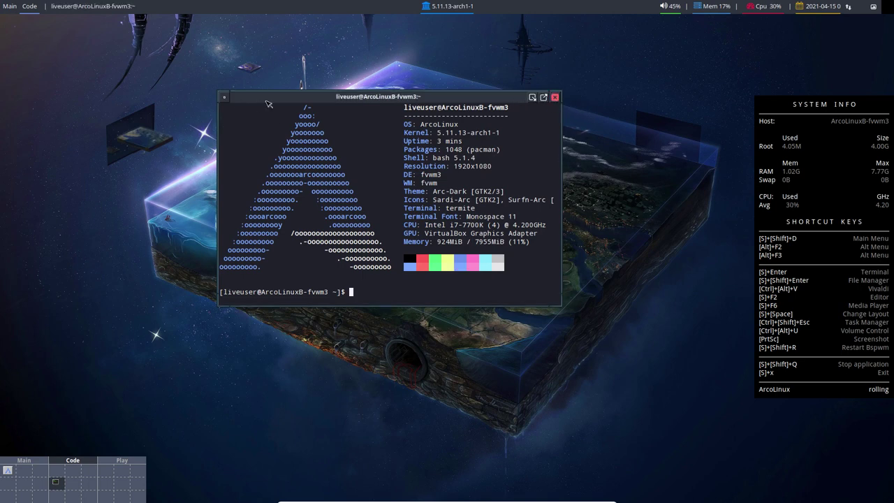
Step: Shift the terminal right, browse the FVWM root menu's XDG Menu submenus, then dismiss it
{"action": "left_click_drag", "start_coordinate": [278, 97], "coordinate": [400, 113]}
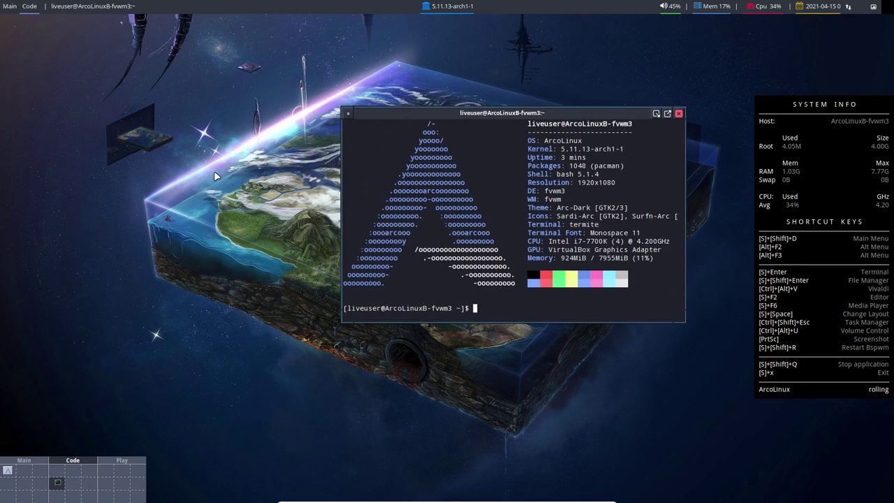
{"action": "left_click", "coordinate": [137, 166]}
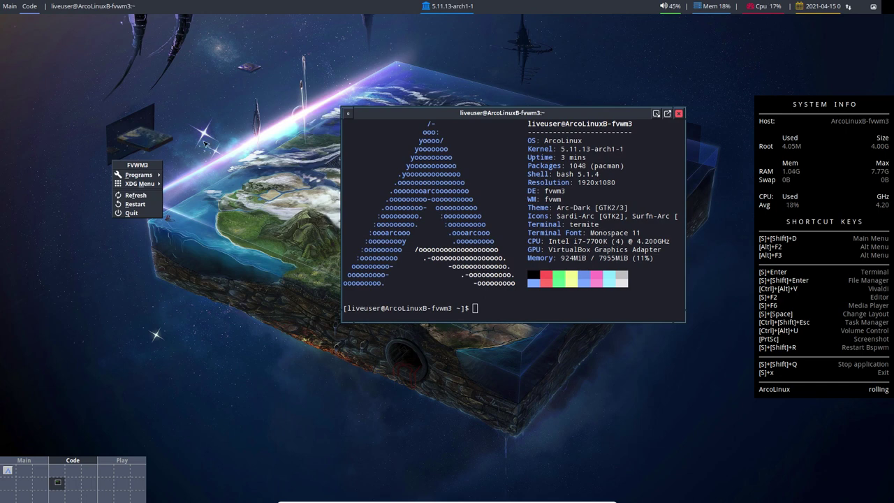
{"action": "mouse_move", "coordinate": [139, 187]}
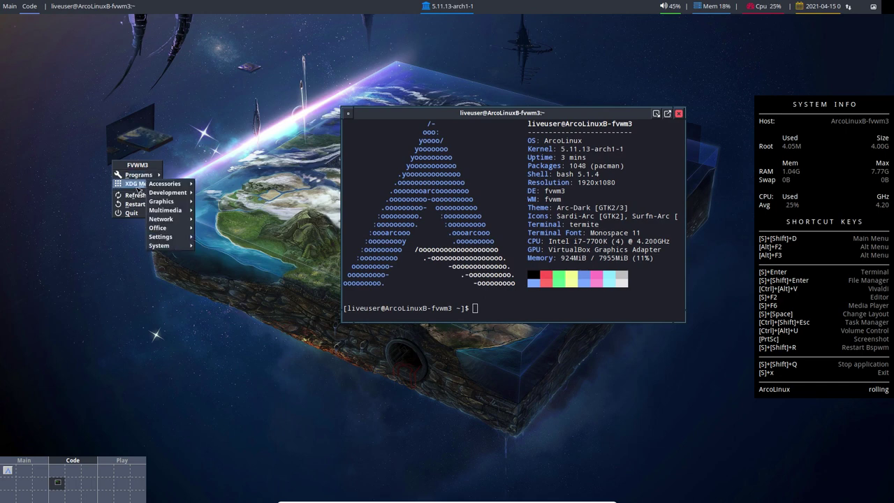
{"action": "mouse_move", "coordinate": [173, 195]}
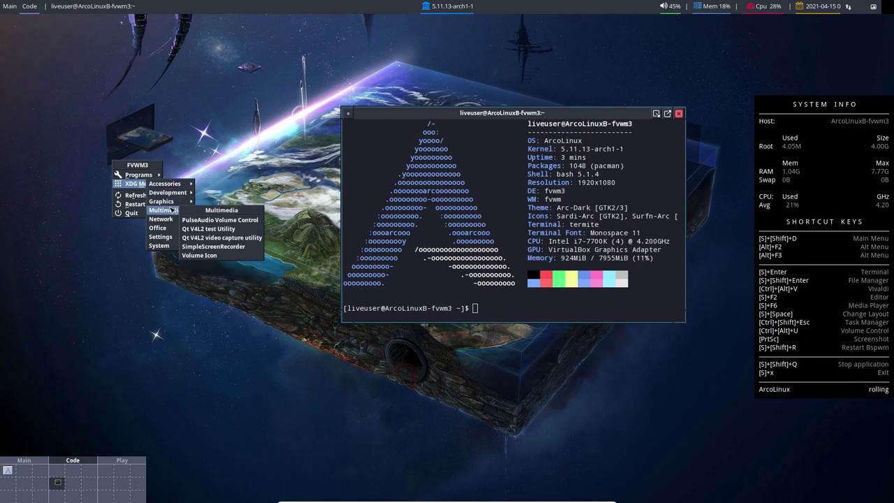
{"action": "mouse_move", "coordinate": [173, 231]}
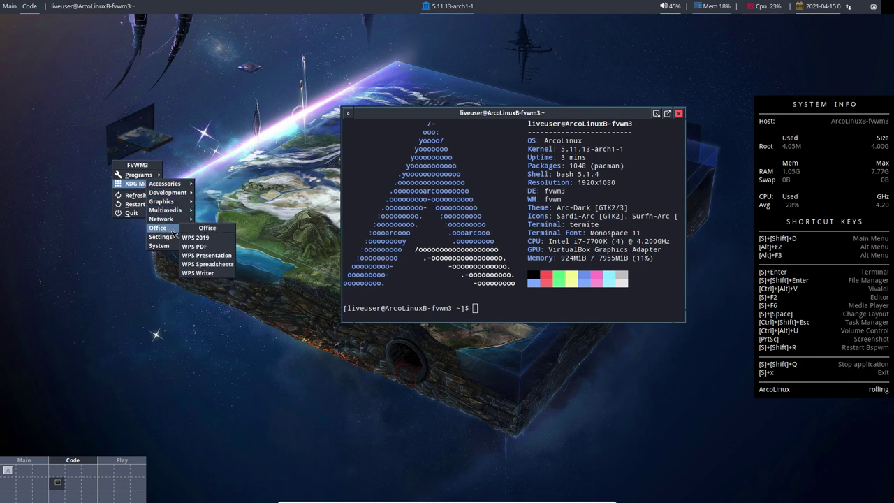
{"action": "left_click", "coordinate": [154, 294]}
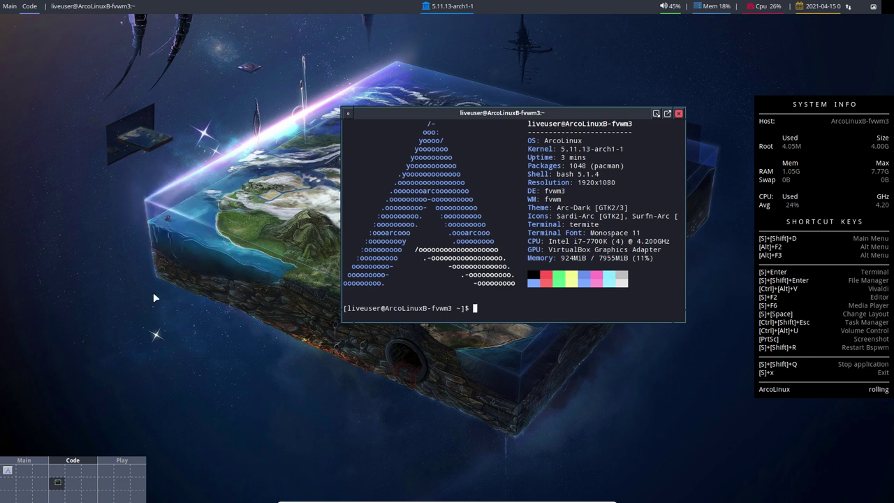
Step: Try dmenu with 'firefo' and the gmrun prompt, closing both without launching anything
{"action": "key", "text": "super+d"}
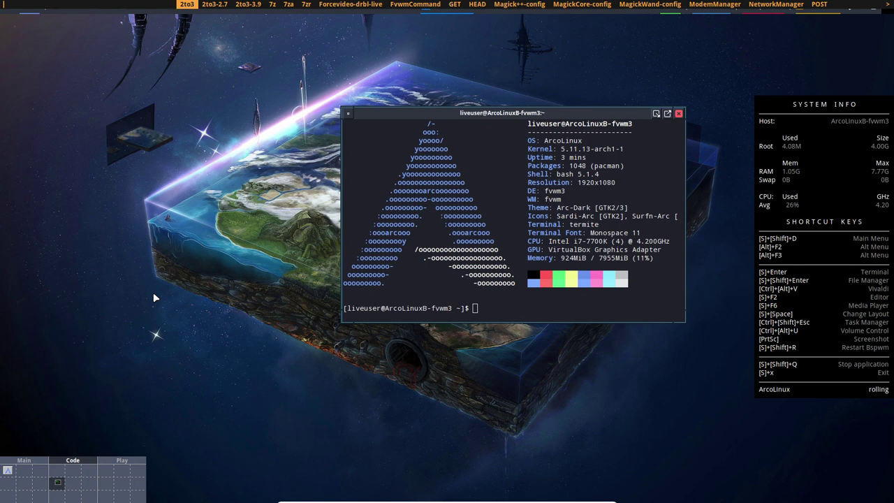
{"action": "type", "text": "firefo"}
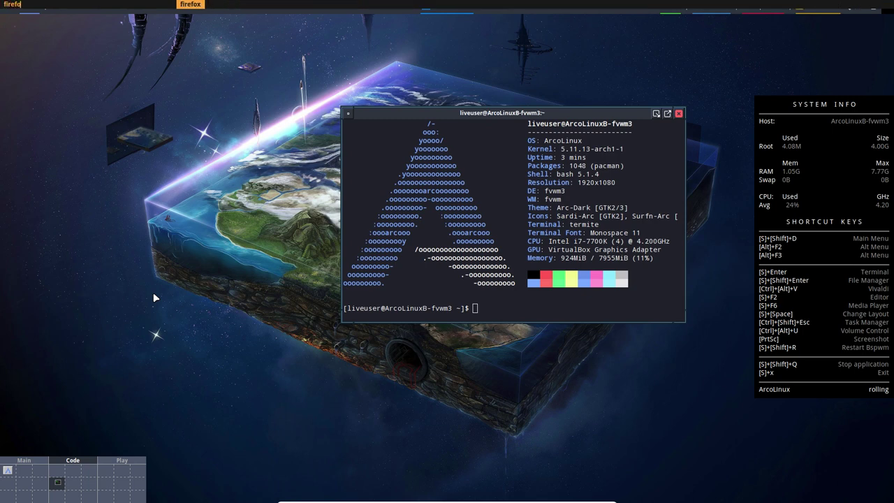
{"action": "key", "text": "Return"}
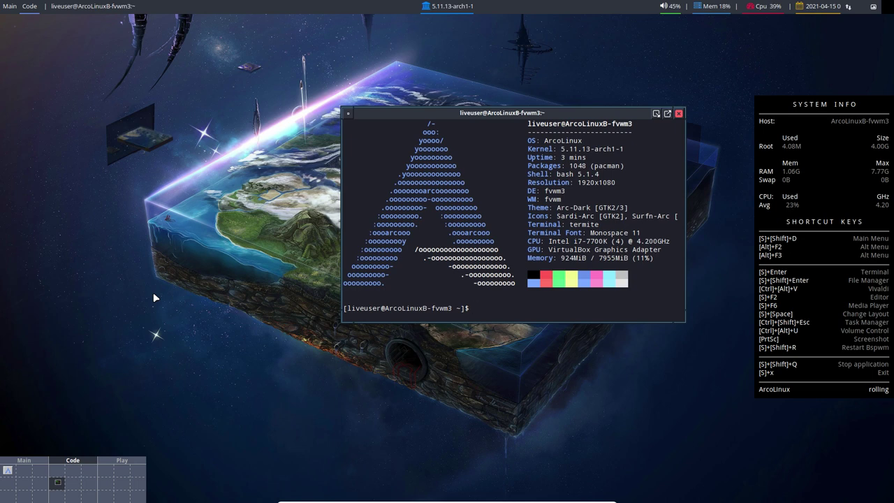
{"action": "key", "text": "alt+F2"}
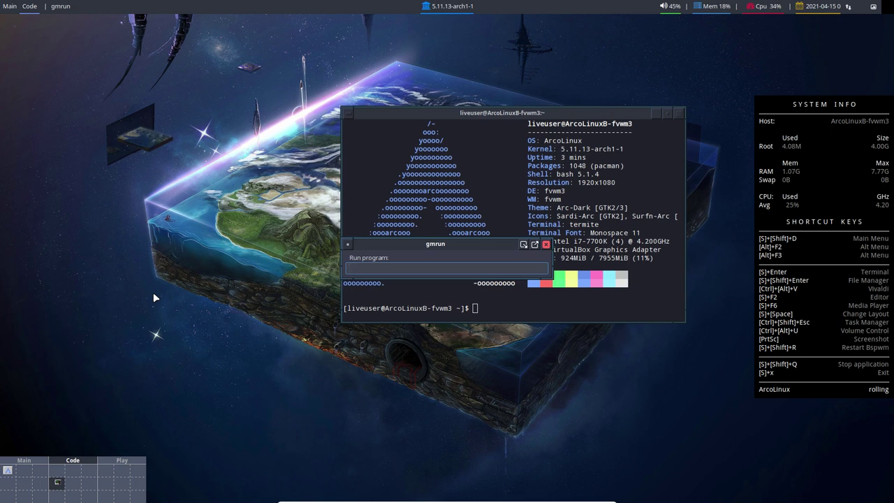
{"action": "key", "text": "Escape"}
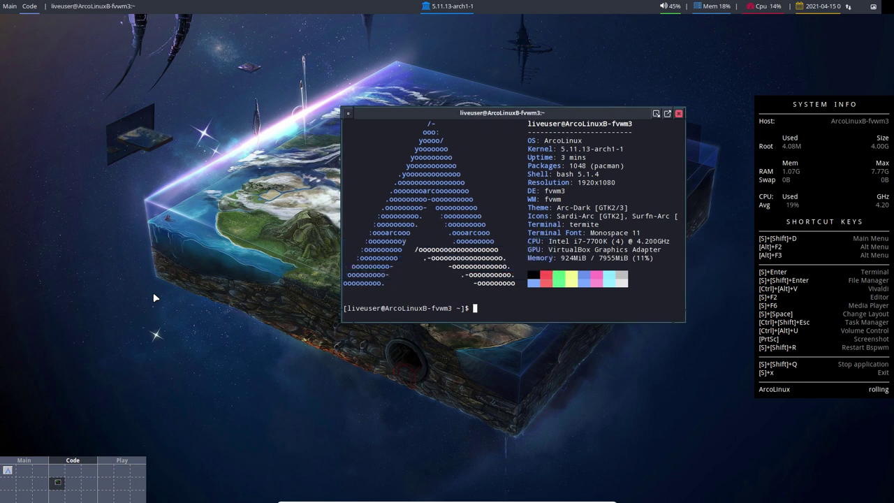
Step: Open the Xfce Application Finder, move it aside, and browse categories from Bookmarks to Settings
{"action": "key", "text": "alt+F3"}
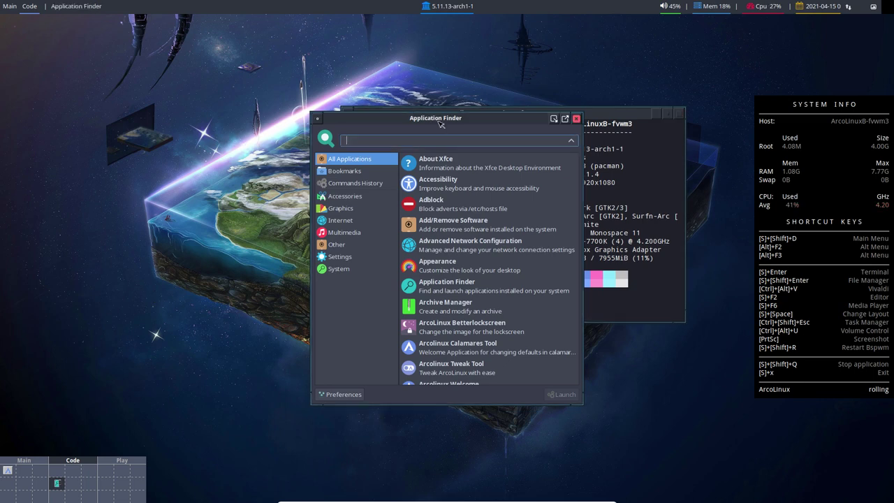
{"action": "left_click_drag", "start_coordinate": [441, 123], "coordinate": [175, 69]}
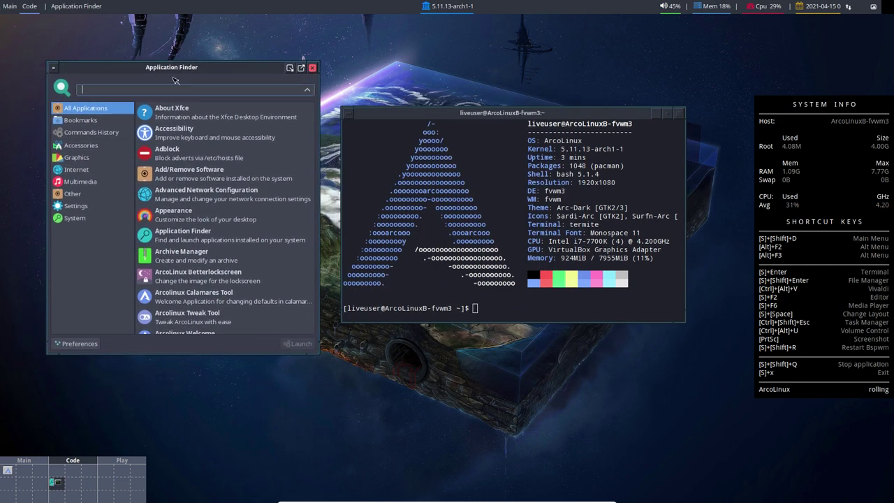
{"action": "left_click", "coordinate": [89, 123]}
{"action": "left_click", "coordinate": [92, 133]}
{"action": "left_click", "coordinate": [92, 157]}
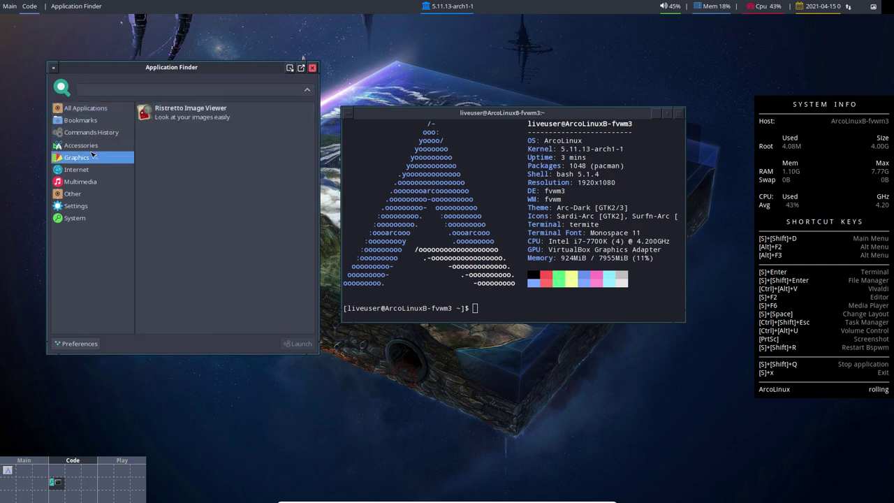
{"action": "left_click", "coordinate": [91, 170]}
{"action": "left_click", "coordinate": [94, 182]}
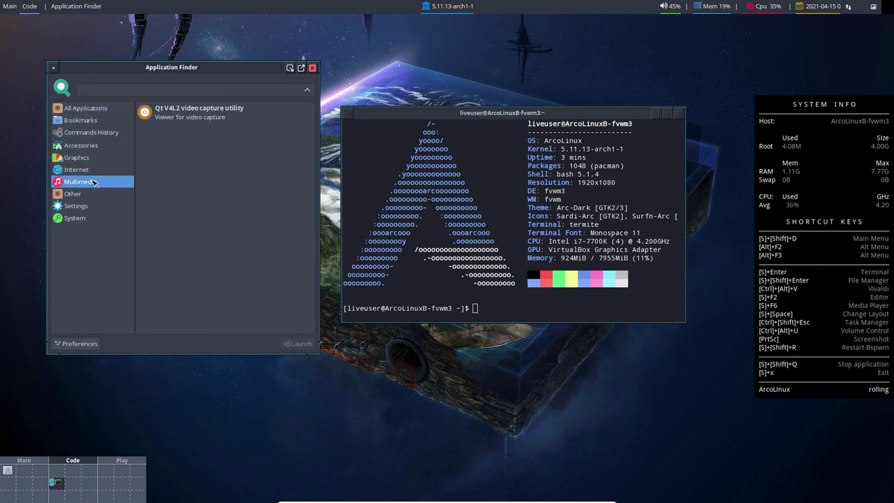
{"action": "left_click", "coordinate": [95, 194]}
{"action": "left_click", "coordinate": [95, 206]}
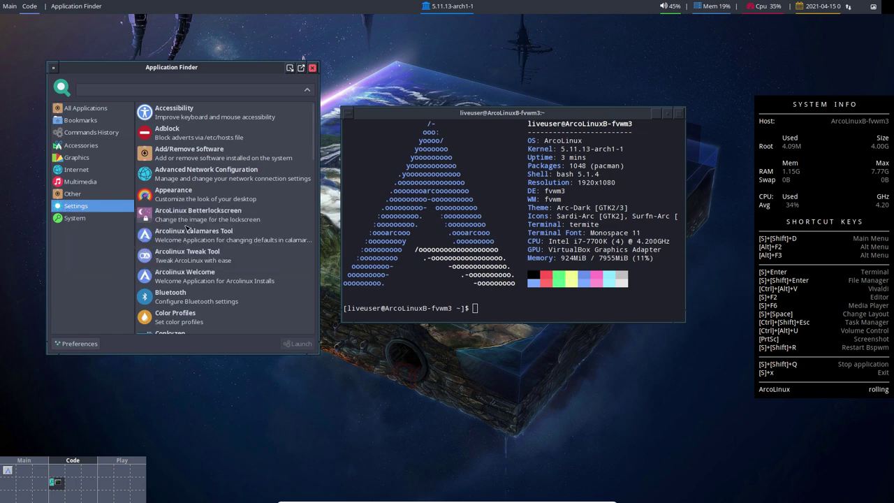
Step: Search the Application Finder for 'prin'
{"action": "left_click", "coordinate": [129, 91]}
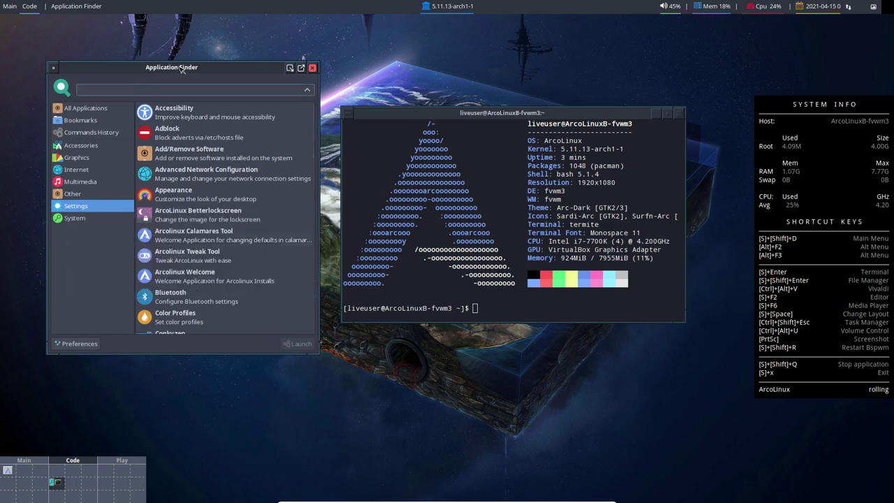
{"action": "left_click_drag", "start_coordinate": [180, 69], "coordinate": [186, 79]}
{"action": "type", "text": "prin"}
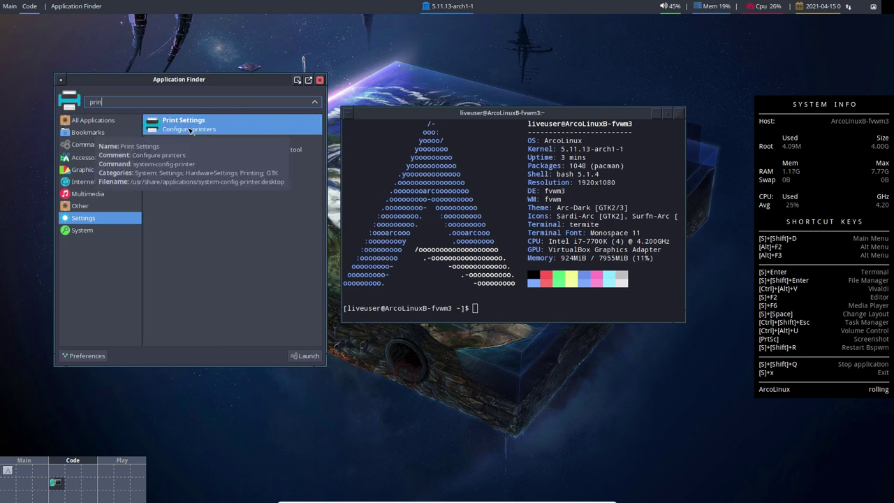
{"action": "key", "text": "Return"}
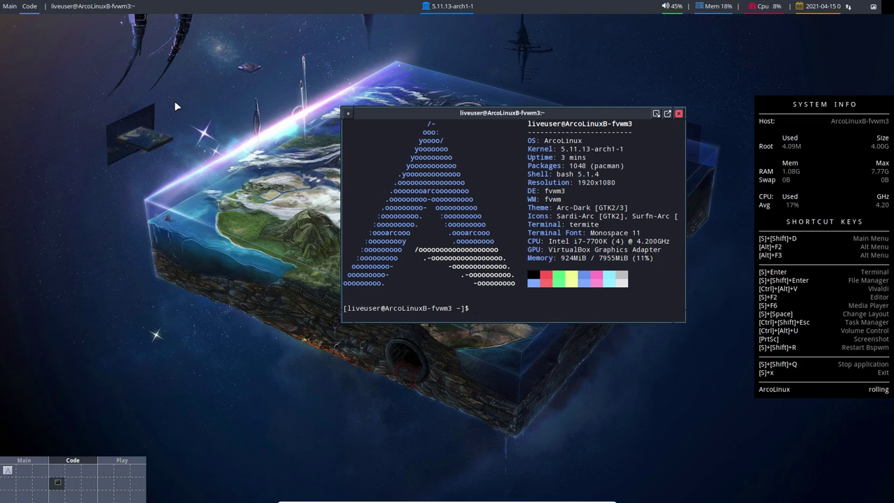
{"action": "key", "text": "super+shift+d"}
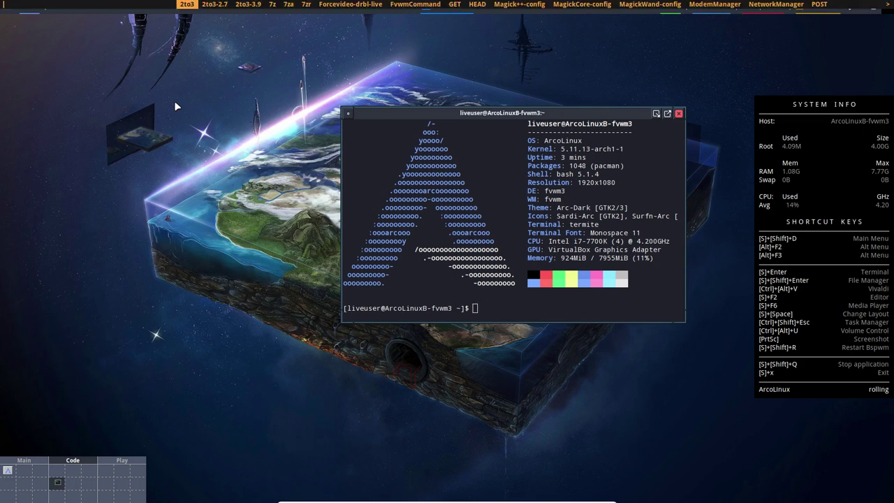
{"action": "type", "text": "print"}
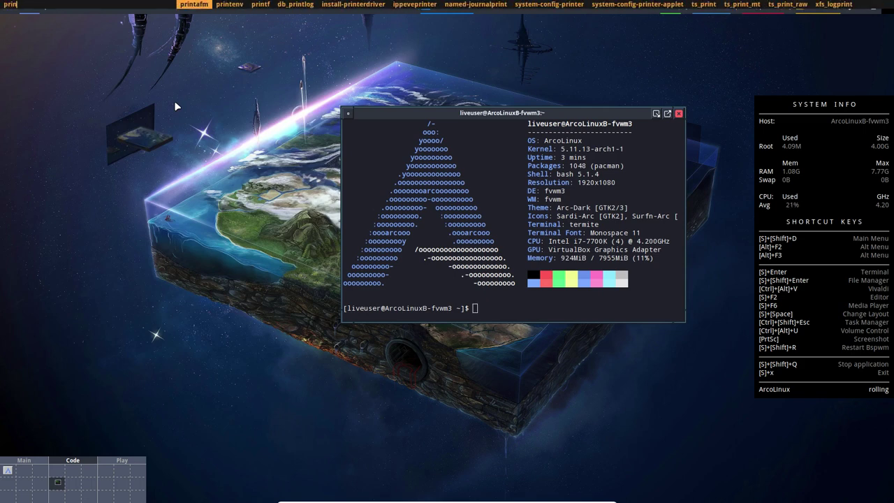
{"action": "key", "text": "Right"}
{"action": "key", "text": "Right"}
{"action": "key", "text": "Right"}
{"action": "key", "text": "Right"}
{"action": "key", "text": "Right"}
{"action": "key", "text": "Right"}
{"action": "key", "text": "Right"}
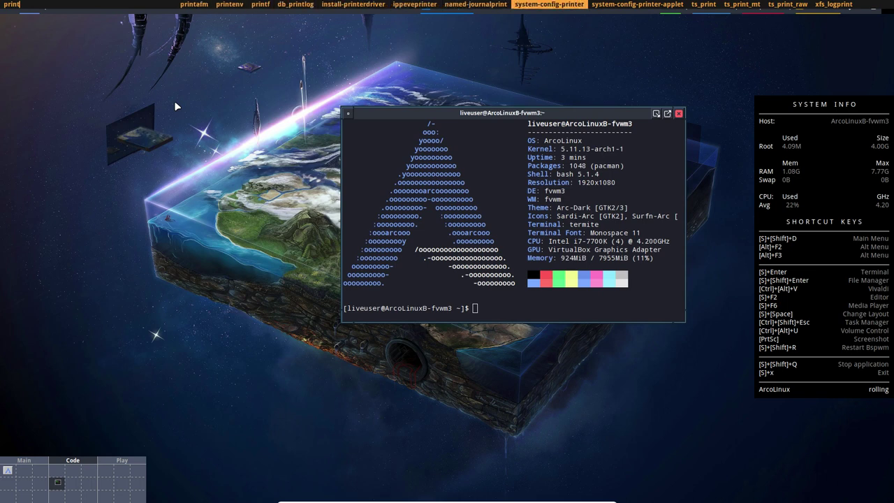
{"action": "key", "text": "Return"}
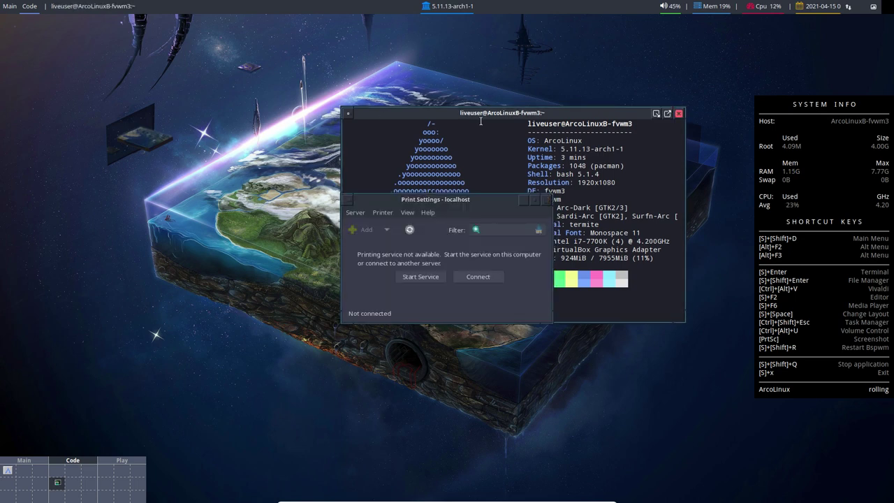
{"action": "left_click", "coordinate": [546, 201]}
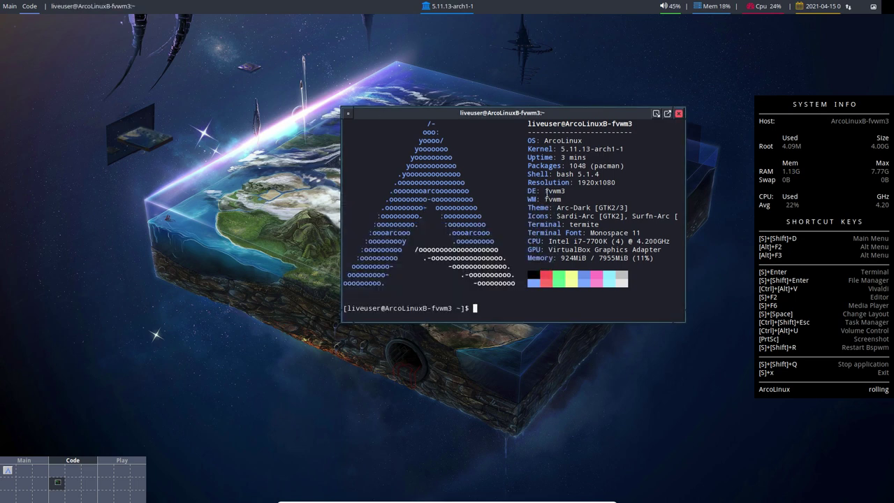
Step: Check the installer on the Main desk, return to Code, and launch another FVWM Pager
{"action": "left_click", "coordinate": [9, 472]}
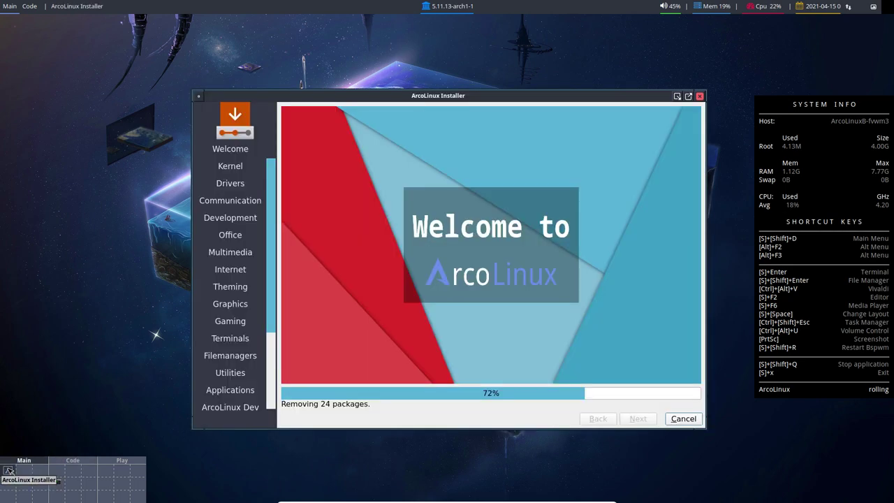
{"action": "left_click", "coordinate": [61, 486]}
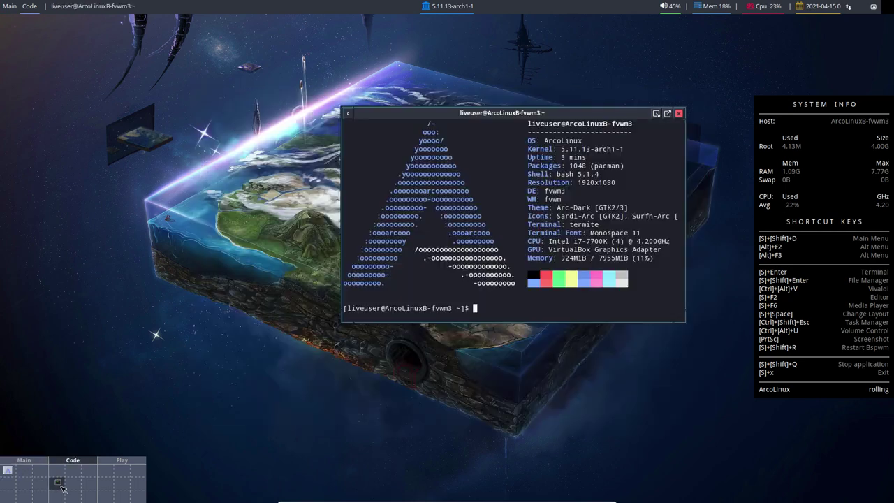
{"action": "left_click", "coordinate": [142, 152]}
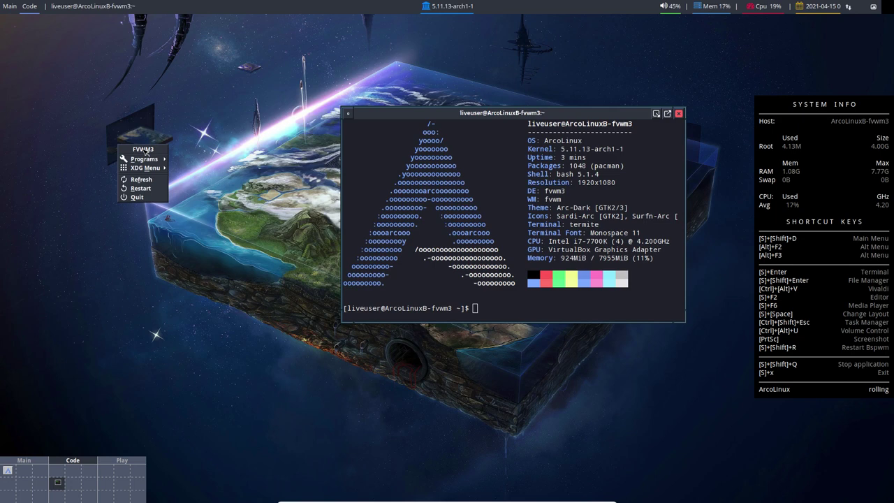
{"action": "mouse_move", "coordinate": [159, 161]}
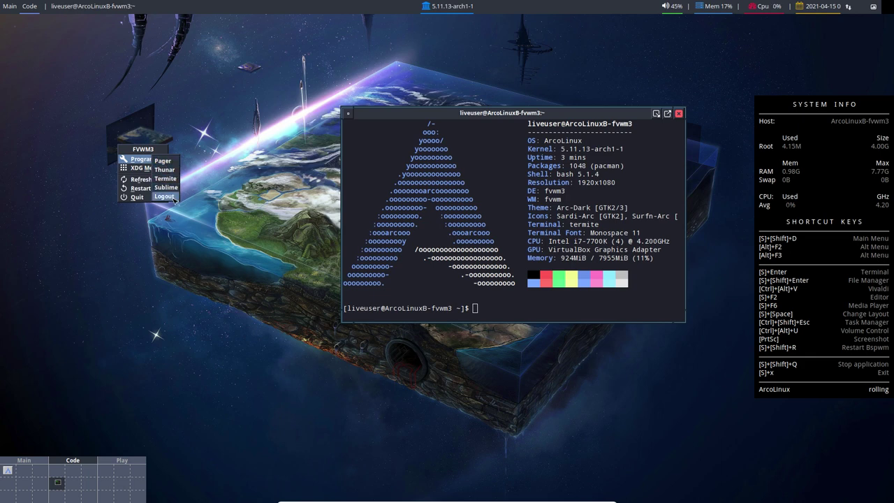
{"action": "left_click", "coordinate": [174, 162]}
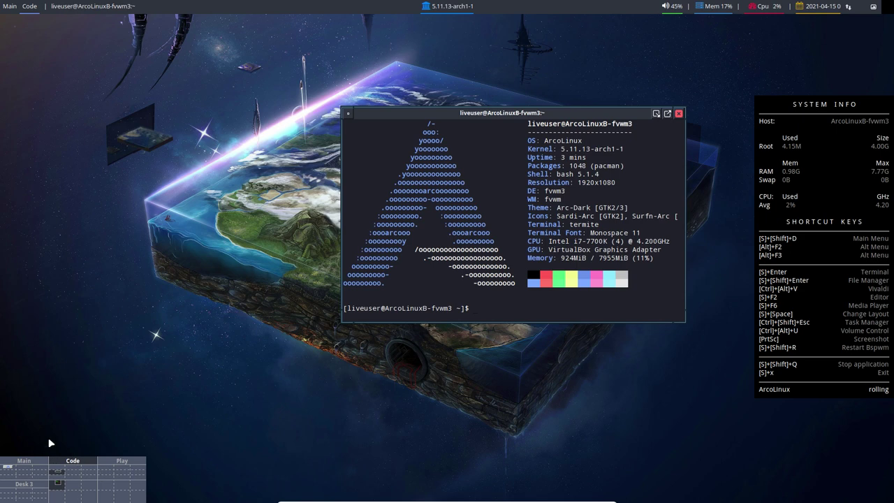
Step: Open and close the FVWM desktop and window-operations menus, then reopen the FVWM3 root menu
{"action": "left_click", "coordinate": [60, 360]}
{"action": "left_click", "coordinate": [94, 162]}
{"action": "right_click", "coordinate": [93, 164]}
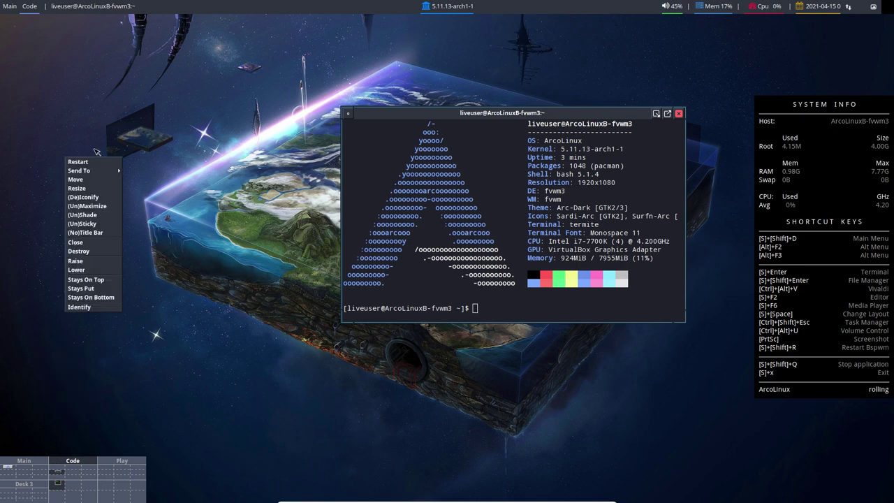
{"action": "left_click", "coordinate": [100, 143]}
{"action": "right_click", "coordinate": [99, 143]}
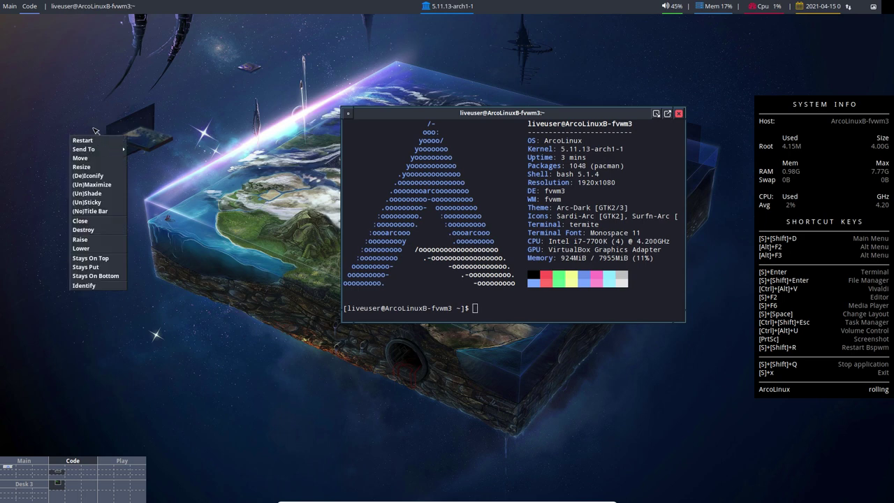
{"action": "left_click", "coordinate": [100, 143]}
{"action": "left_click", "coordinate": [95, 131]}
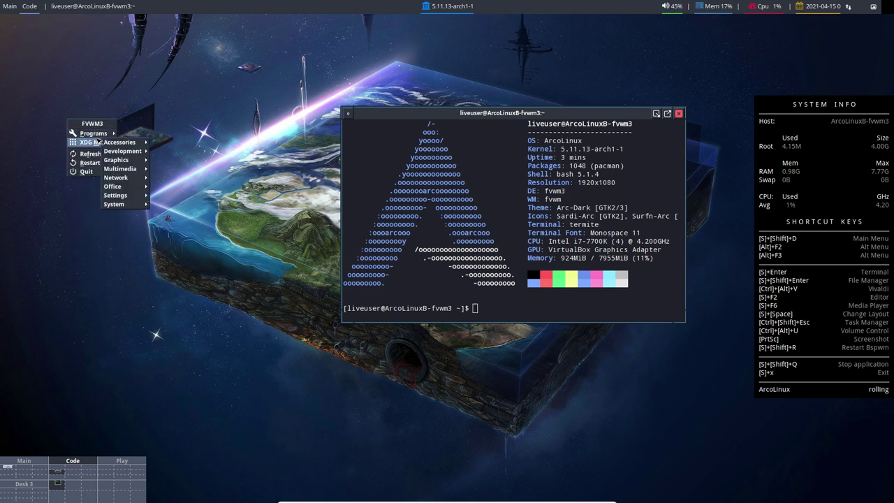
{"action": "mouse_move", "coordinate": [101, 137]}
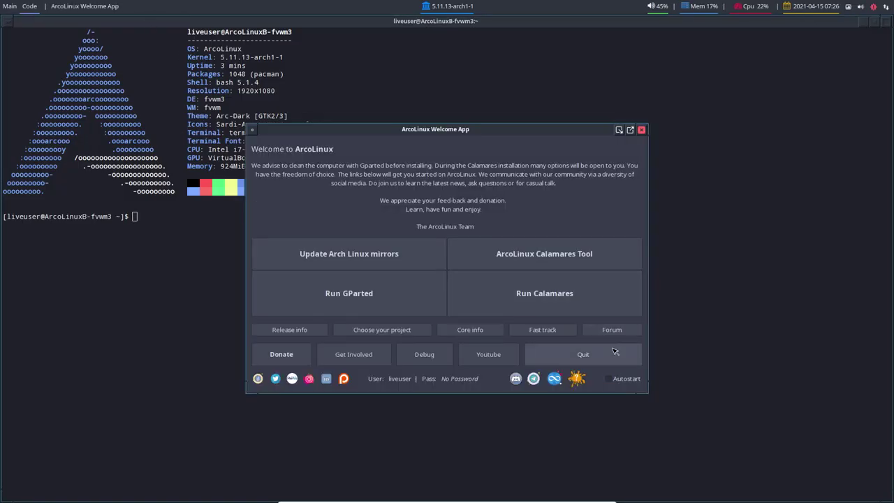
Step: Quit the Welcome App, close the terminal, and finish the installer with Restart now
{"action": "left_click", "coordinate": [584, 354]}
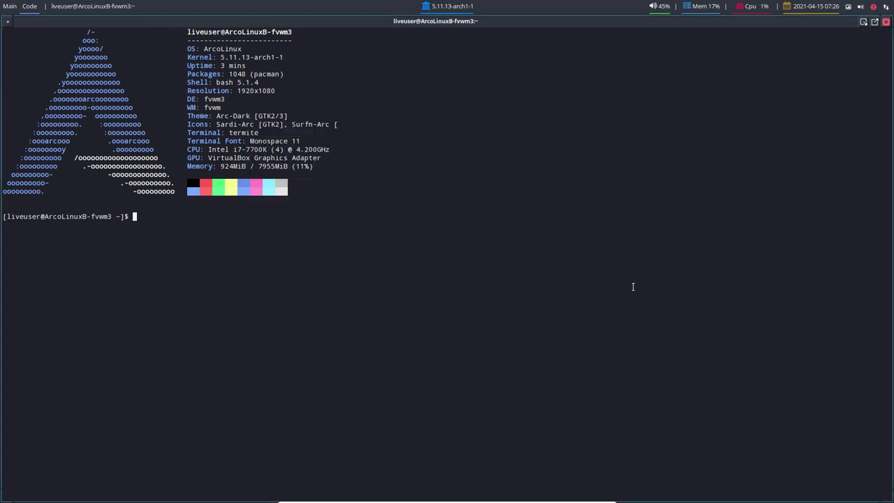
{"action": "left_click", "coordinate": [884, 23]}
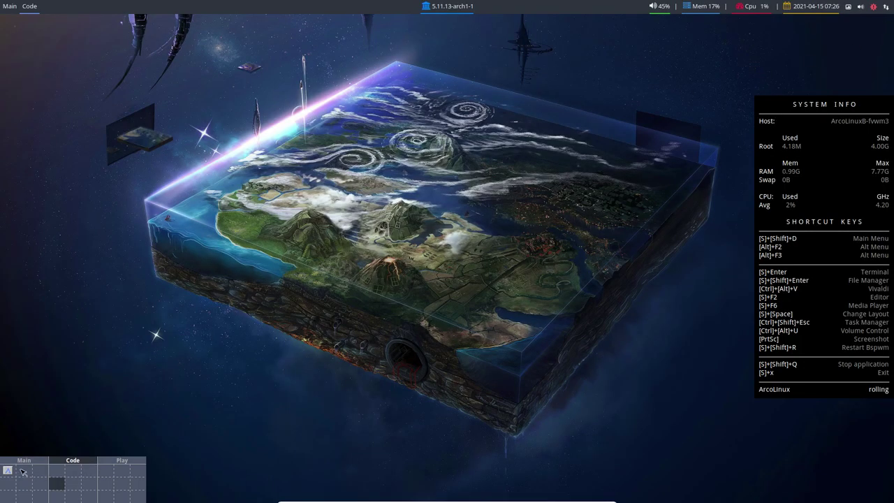
{"action": "left_click", "coordinate": [21, 460]}
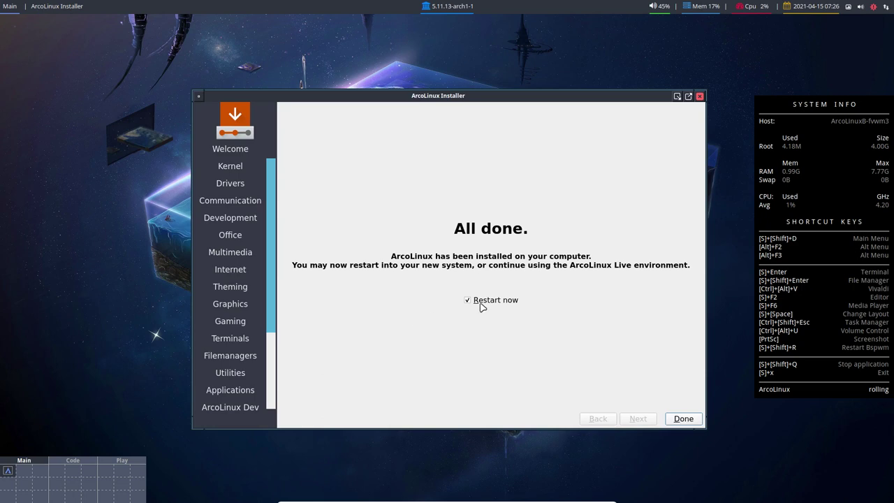
{"action": "left_click", "coordinate": [674, 417]}
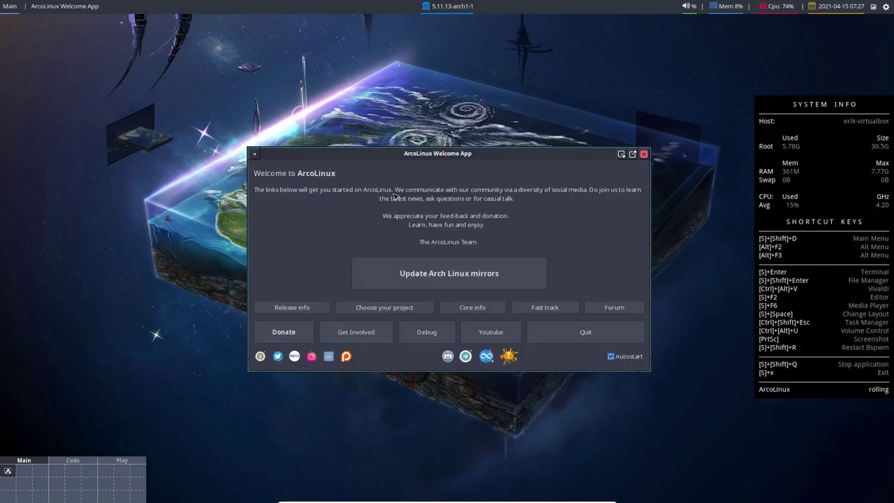
Step: Quit the ArcoLinux Welcome App to reveal the empty FVWM3 Main desk
{"action": "left_click", "coordinate": [581, 333]}
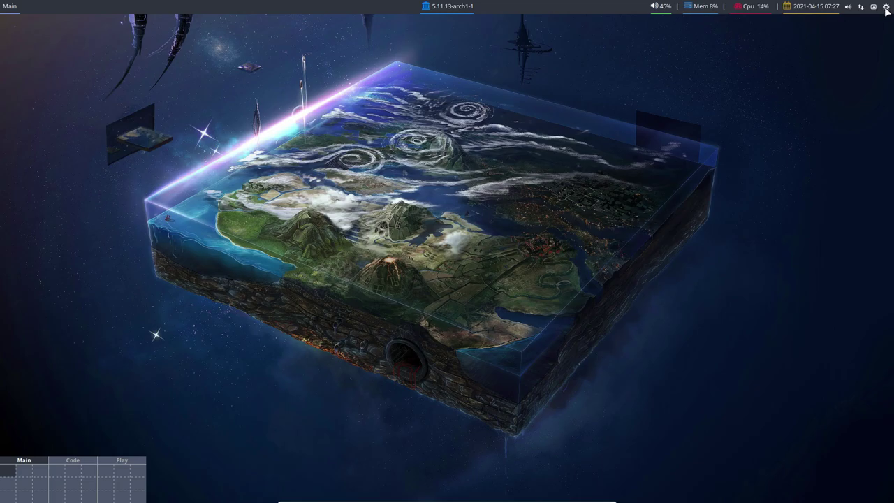
Step: Switch to the ocean-beach wallpaper, then open and close Add/Remove Software
{"action": "left_click", "coordinate": [873, 7]}
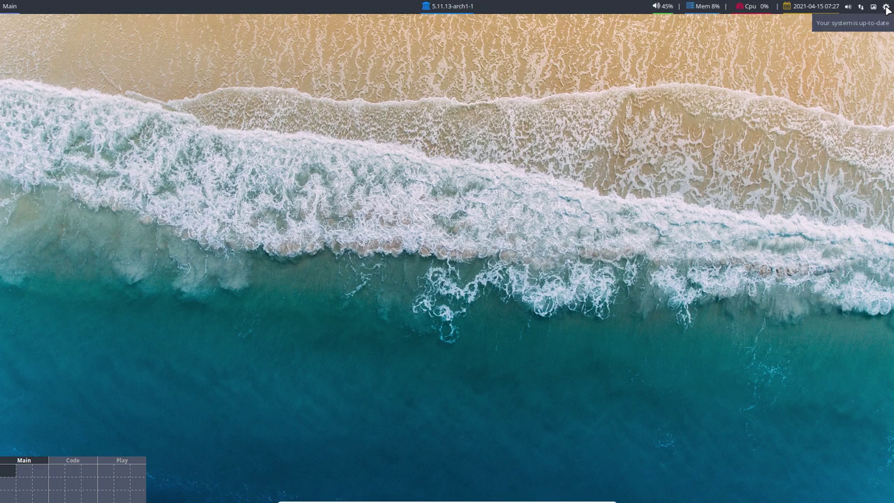
{"action": "left_click", "coordinate": [886, 7]}
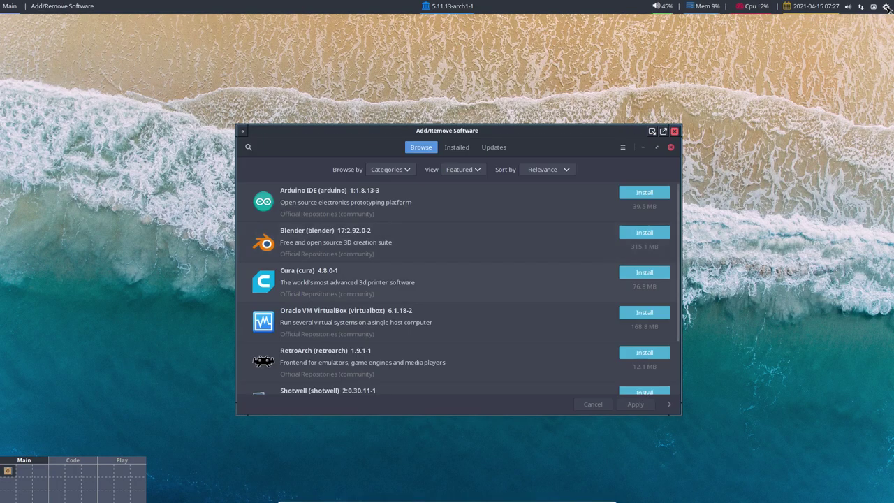
{"action": "left_click", "coordinate": [675, 131]}
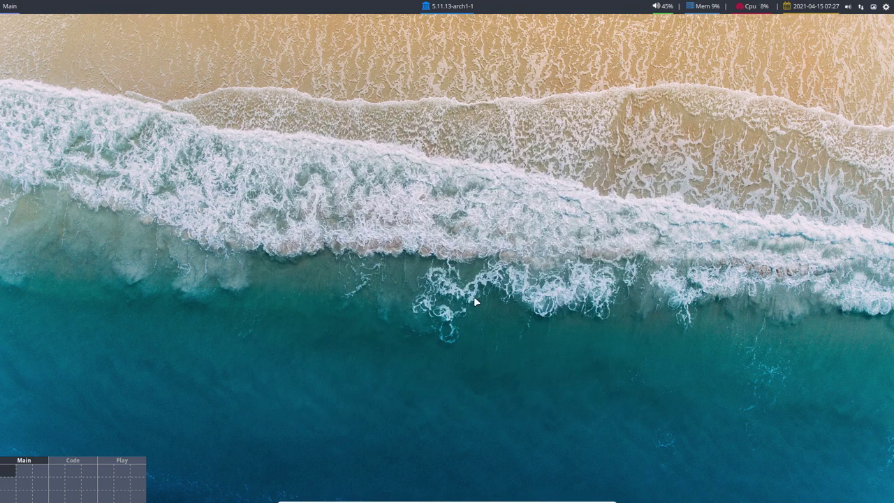
Step: Upgrade all packages with update, replacing arcolinux-config-fvwm3-git, then refresh configs with skel
{"action": "key", "text": "super+Return"}
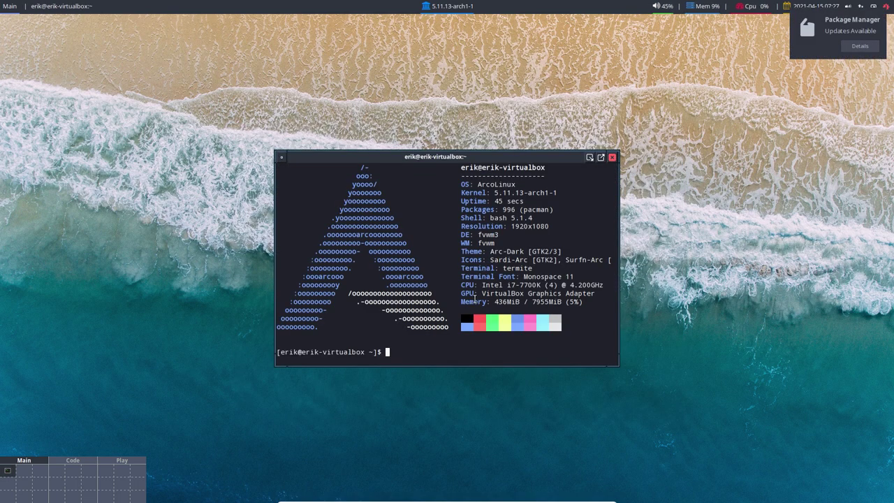
{"action": "type", "text": "update"}
{"action": "key", "text": "Return"}
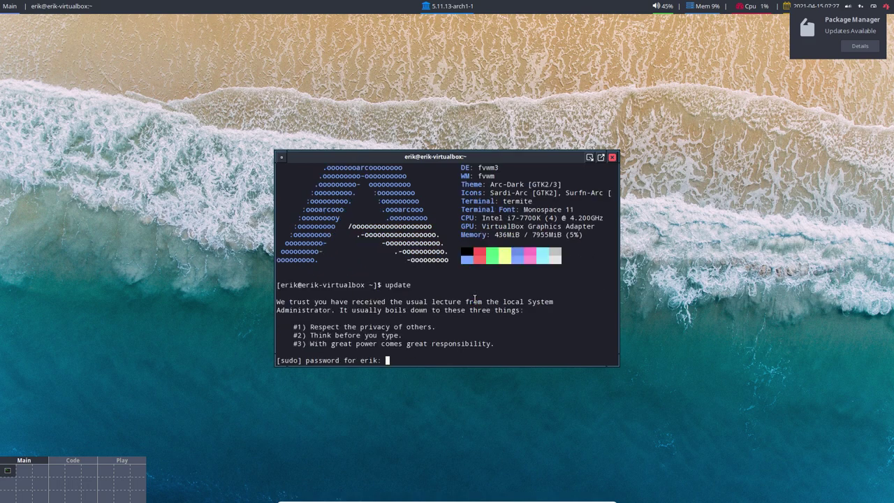
{"action": "key", "text": "Return"}
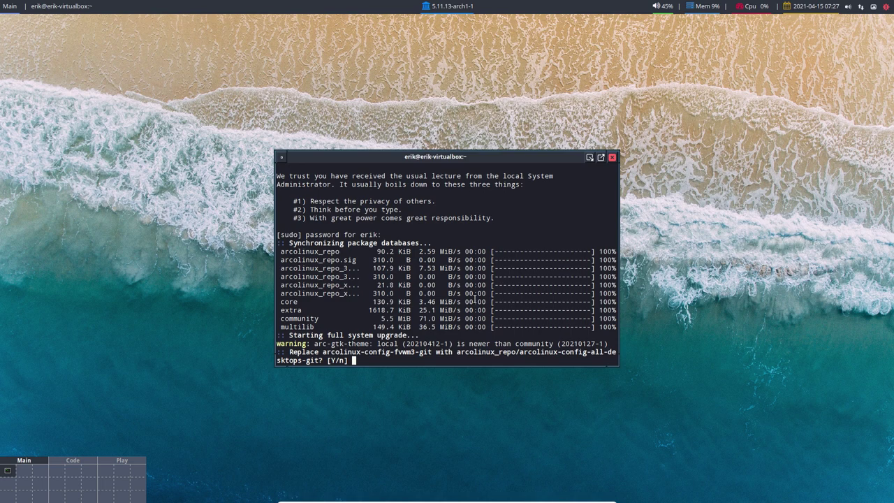
{"action": "type", "text": "y"}
{"action": "key", "text": "Return"}
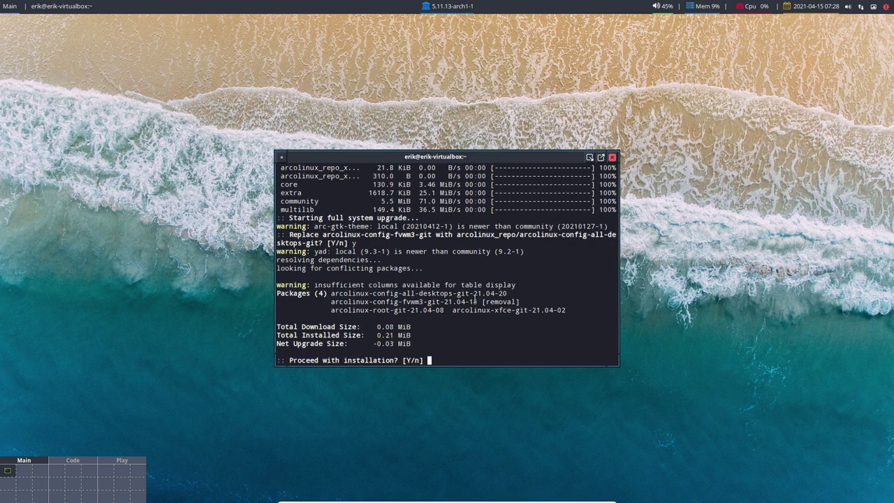
{"action": "key", "text": "Return"}
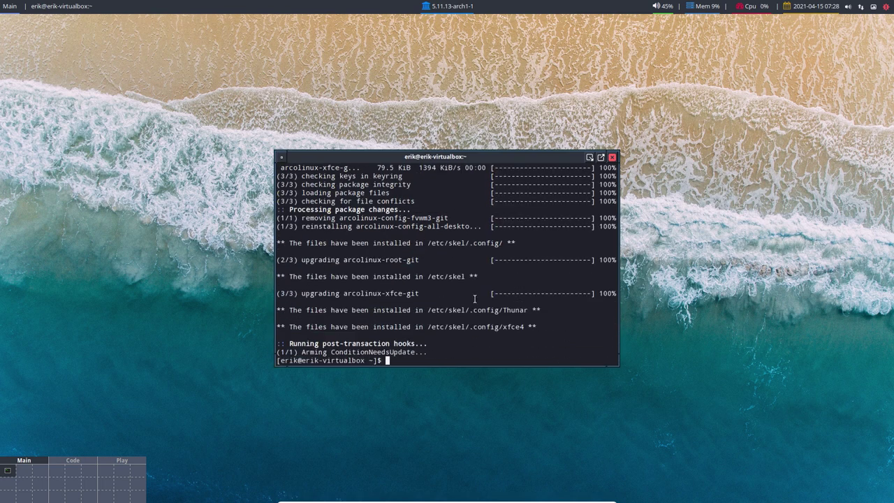
{"action": "type", "text": "skel"}
{"action": "key", "text": "Return"}
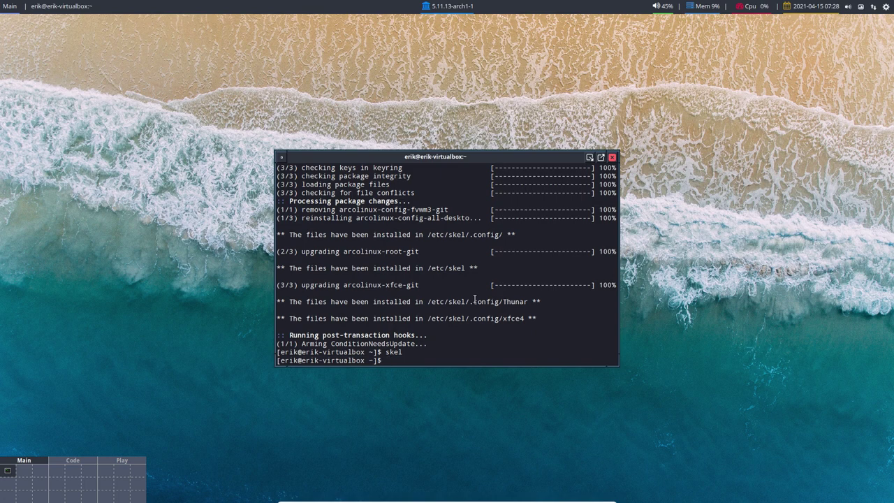
Step: Log out via Super+X, log back in, quit the Welcome App and silence the connection notification
{"action": "key", "text": "super+x"}
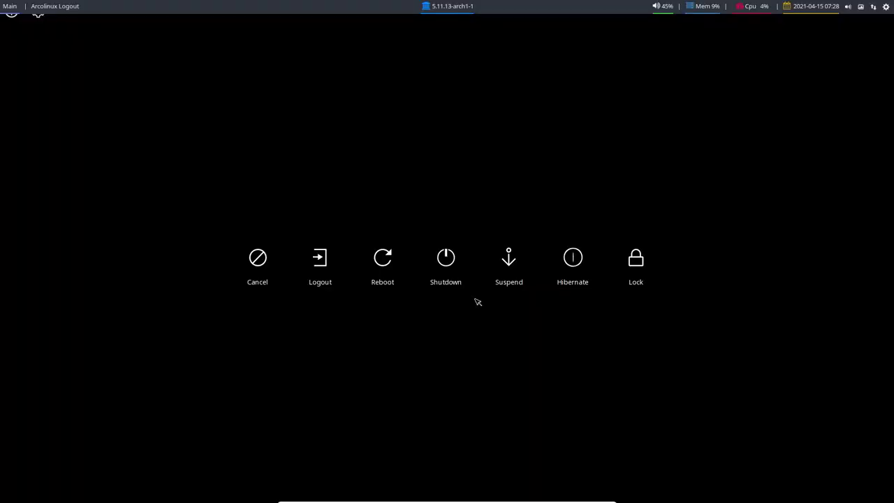
{"action": "key", "text": "l"}
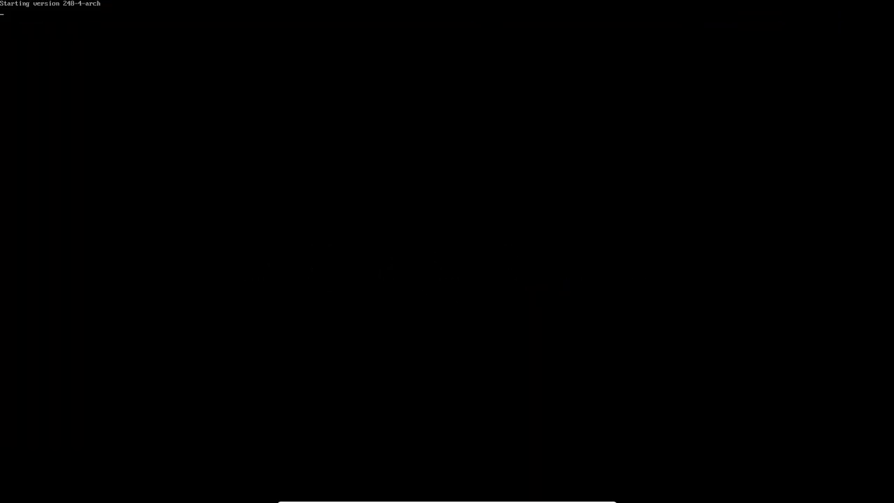
{"action": "type", "text": "****"}
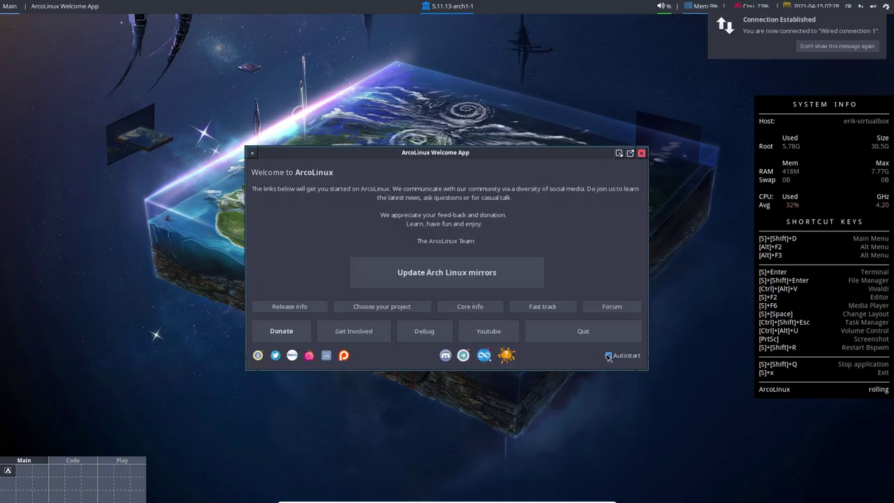
{"action": "left_click", "coordinate": [612, 336]}
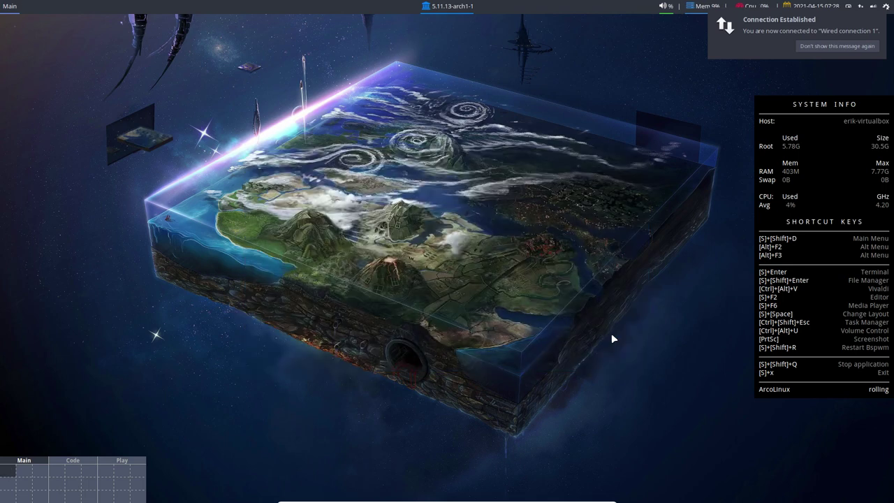
{"action": "left_click", "coordinate": [828, 45]}
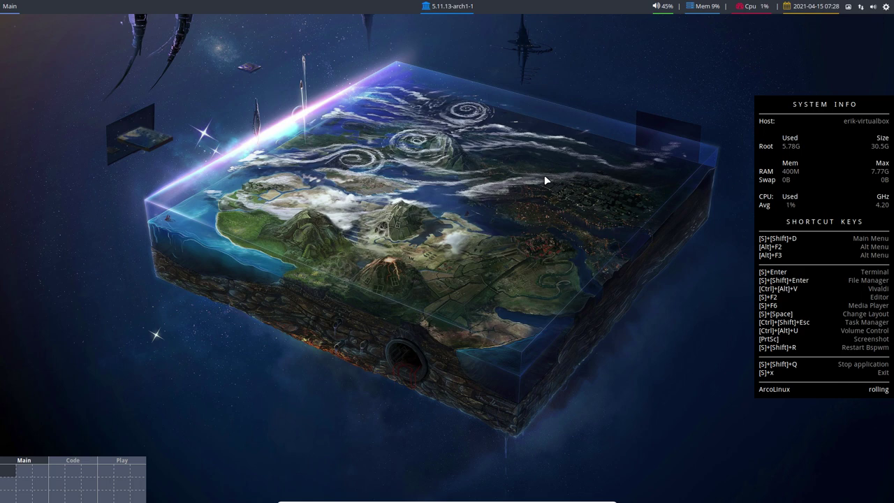
Step: Open the home folder in the file manager with hidden files shown
{"action": "key", "text": "super+shift+Return"}
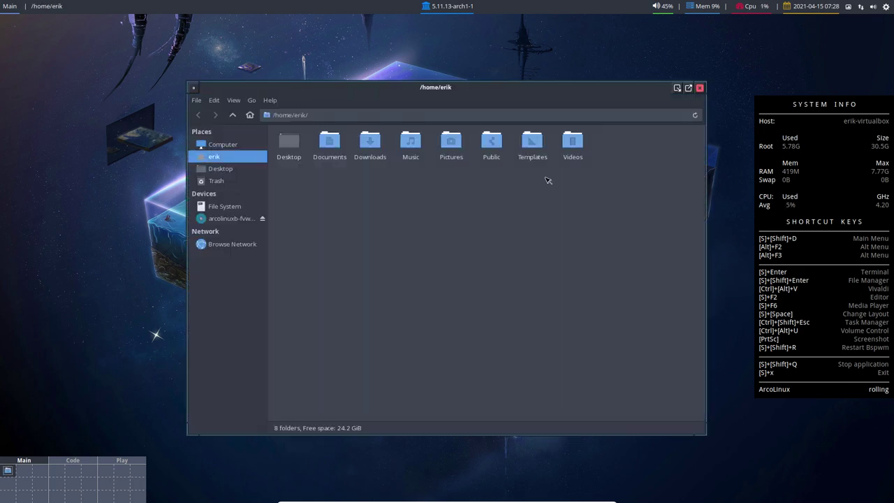
{"action": "key", "text": "ctrl+h"}
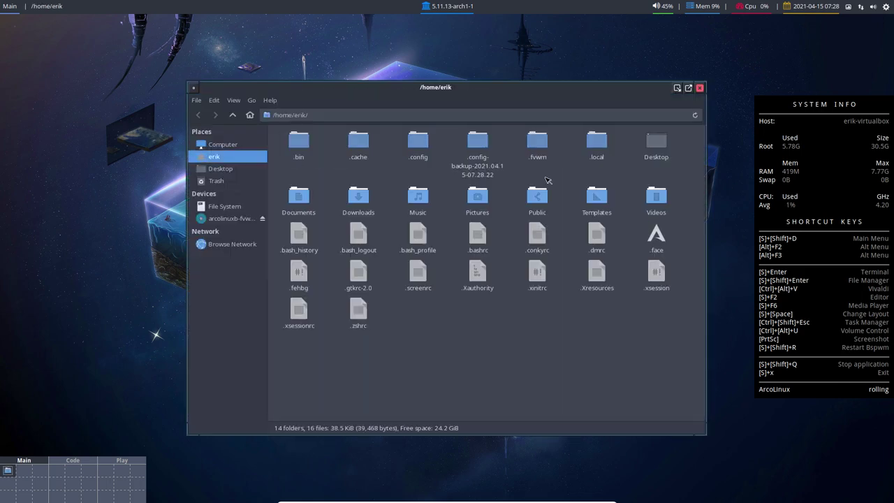
{"action": "key", "text": "ctrl+h"}
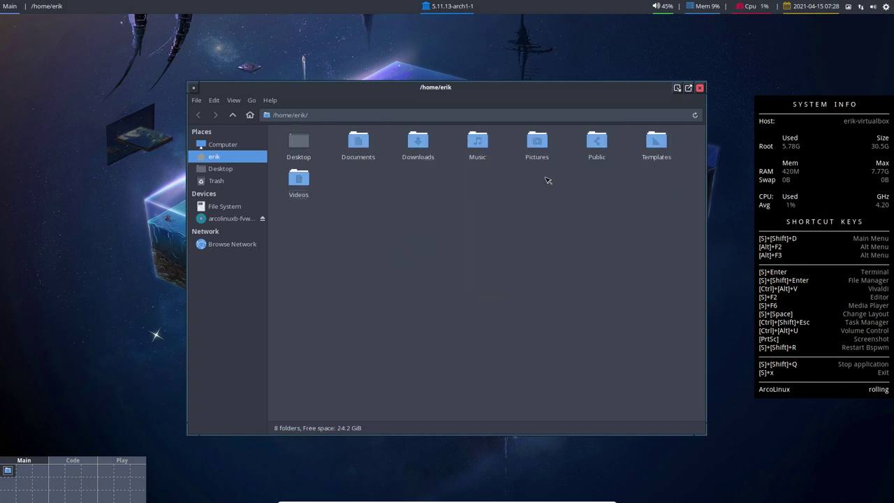
{"action": "key", "text": "ctrl+h"}
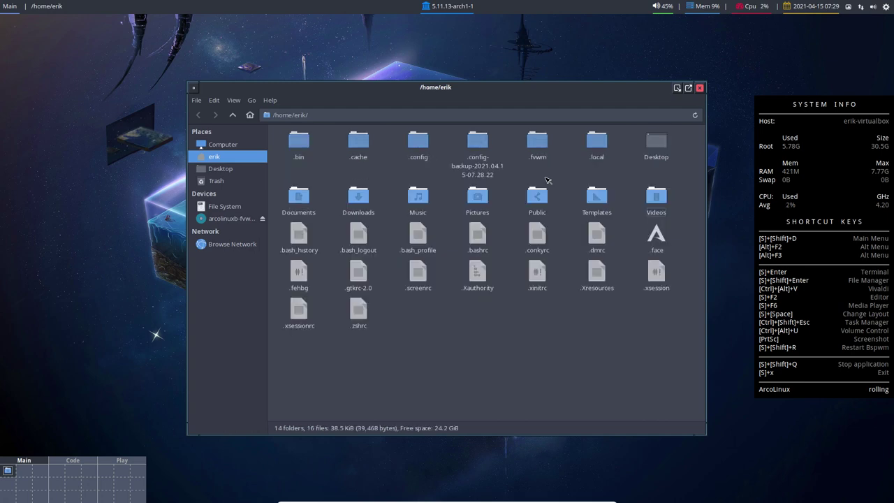
Step: Select .config and its dated backup folder together and choose Compare
{"action": "left_click", "coordinate": [481, 145]}
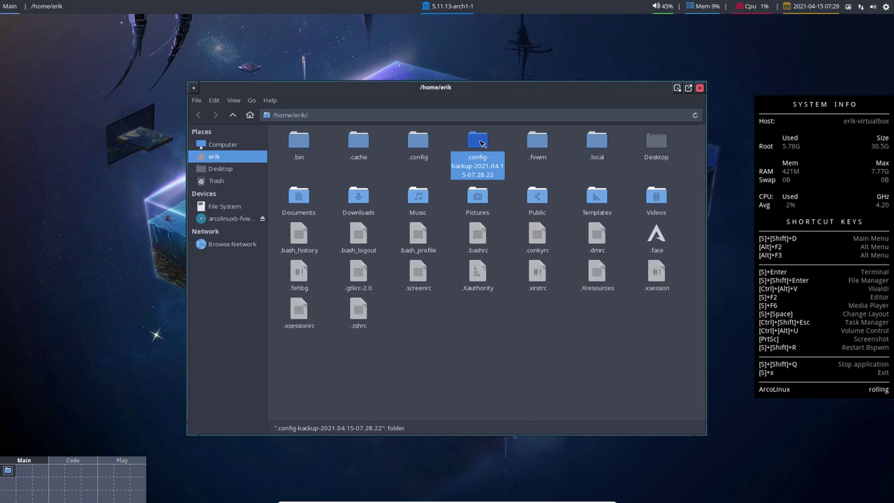
{"action": "left_click", "coordinate": [422, 145]}
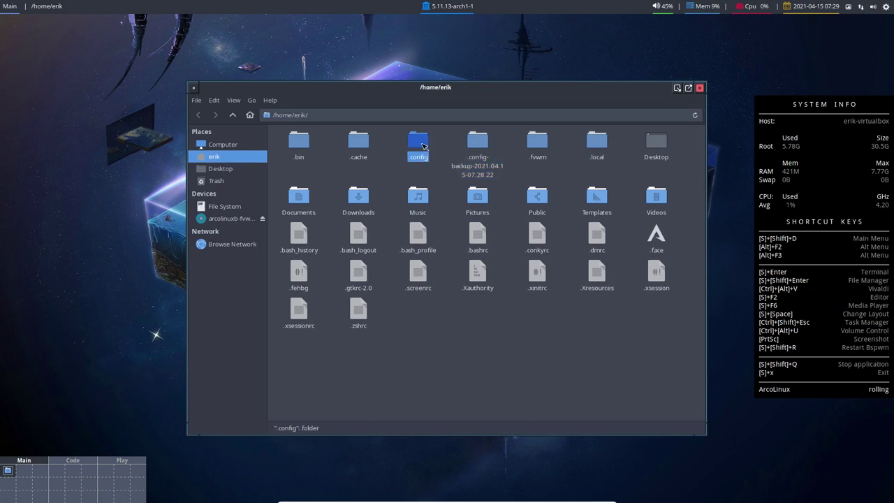
{"action": "left_click", "coordinate": [482, 145]}
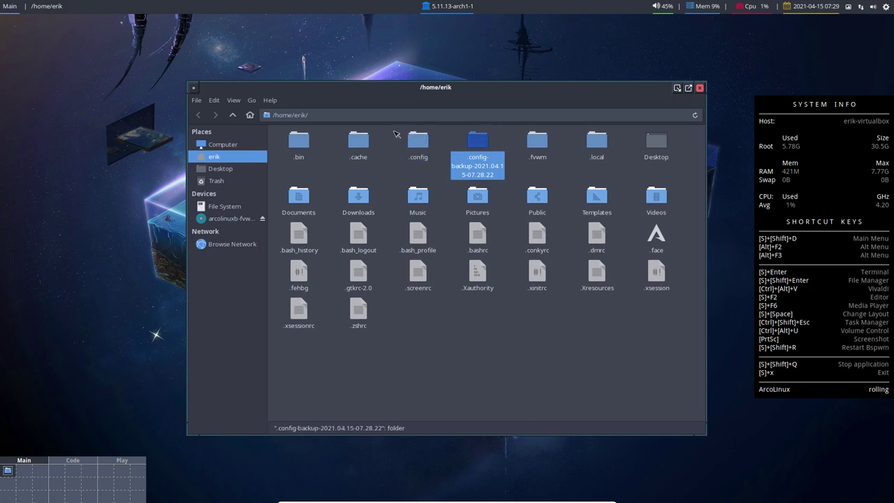
{"action": "left_click_drag", "start_coordinate": [391, 132], "coordinate": [483, 149]}
{"action": "right_click", "coordinate": [481, 149]}
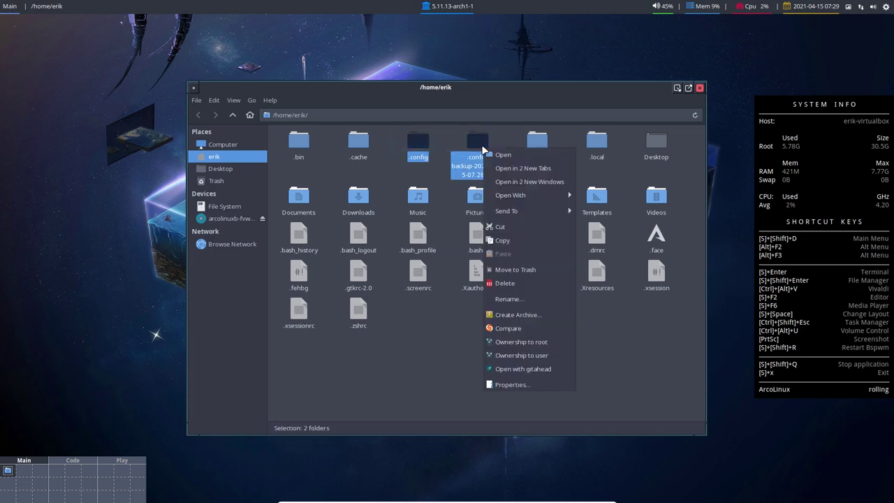
{"action": "left_click", "coordinate": [515, 329]}
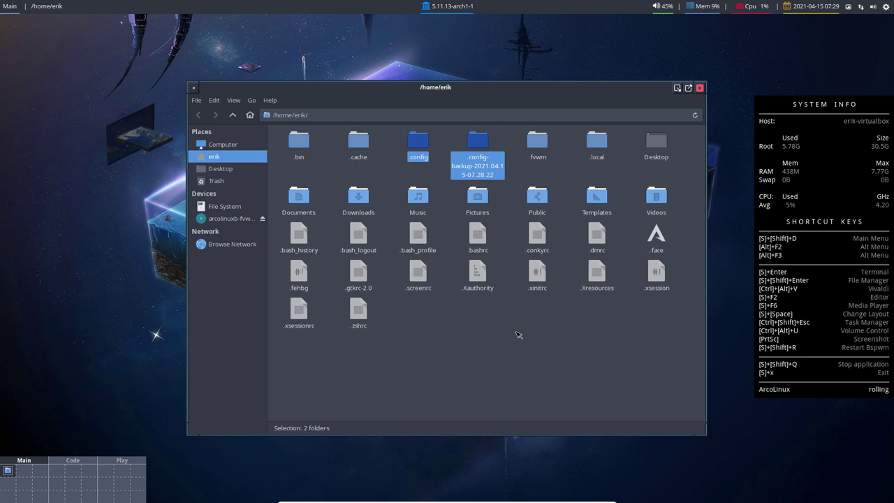
Step: Install Meld with sudo pacman -S meld in a terminal, then hide the terminal
{"action": "key", "text": "super+Return"}
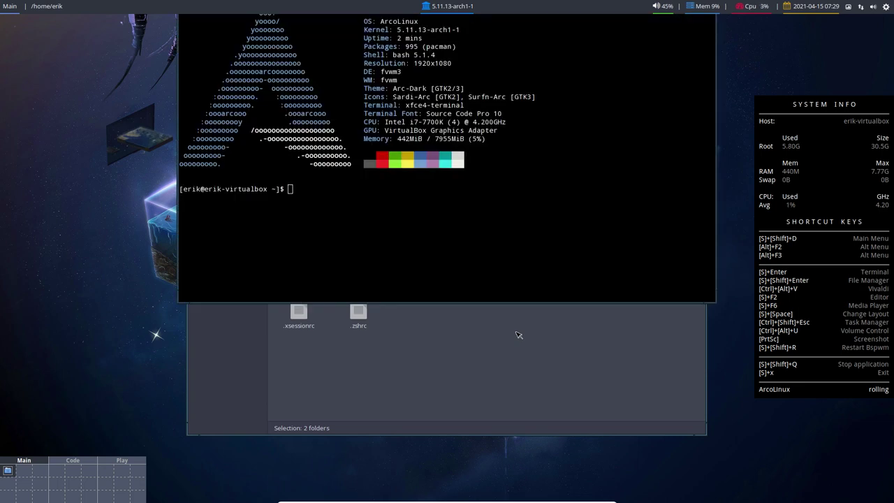
{"action": "type", "text": "sudo"}
{"action": "left_click", "coordinate": [401, 217]}
{"action": "type", "text": "sudo pam"}
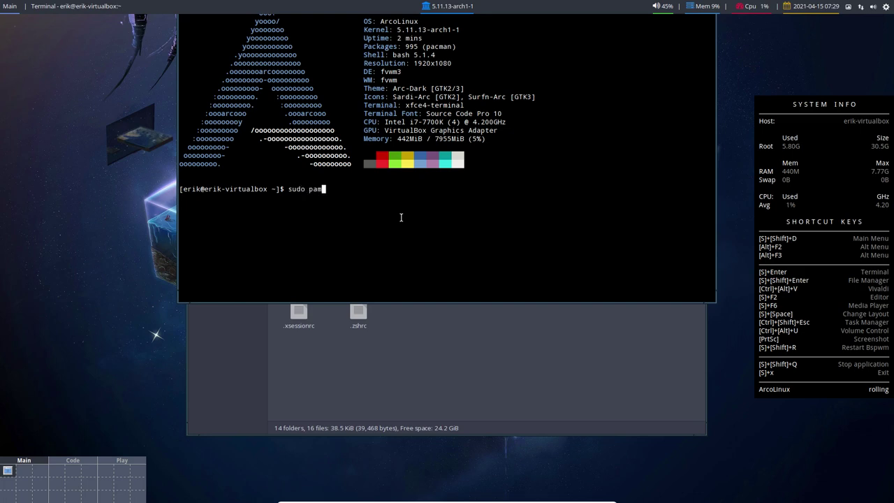
{"action": "key", "text": "BackSpace"}
{"action": "type", "text": "cman -S meld"}
{"action": "key", "text": "Return"}
{"action": "key", "text": "Return"}
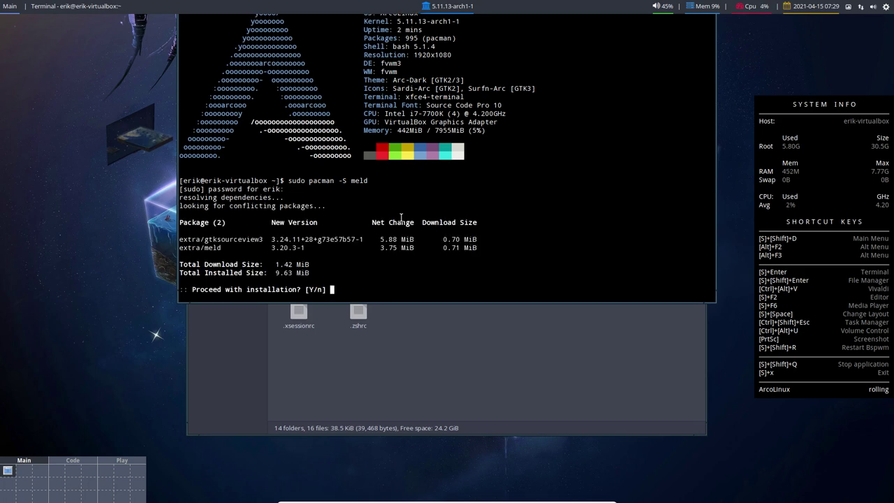
{"action": "key", "text": "Return"}
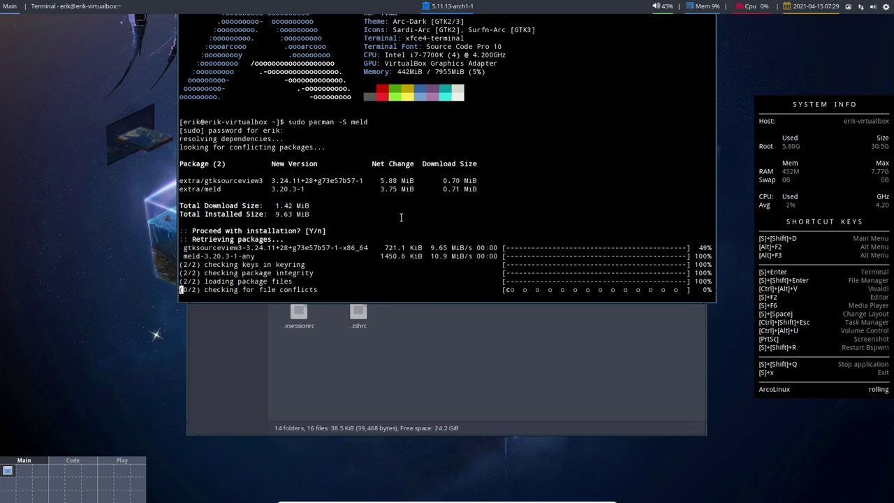
{"action": "key", "text": "F12"}
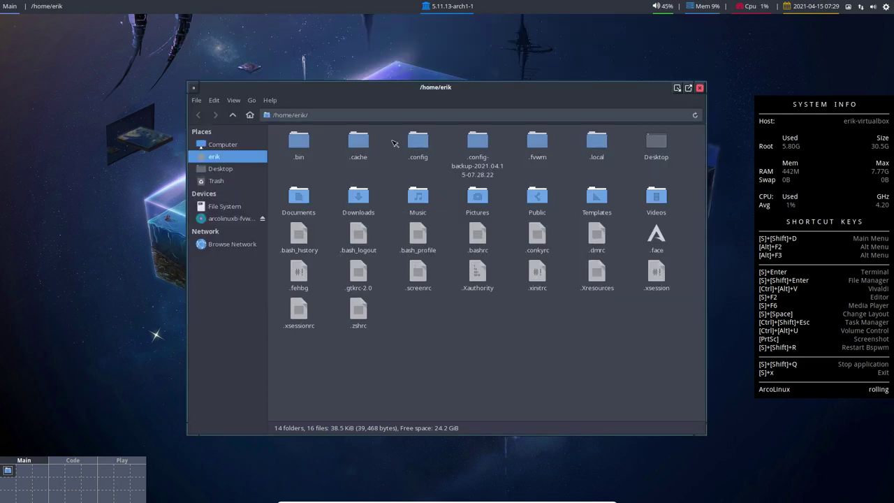
Step: Compare .config with .config-backup-2021.04.15-07.28.22 in Meld, hiding identical files
{"action": "left_click_drag", "start_coordinate": [394, 142], "coordinate": [474, 144]}
{"action": "right_click", "coordinate": [477, 145]}
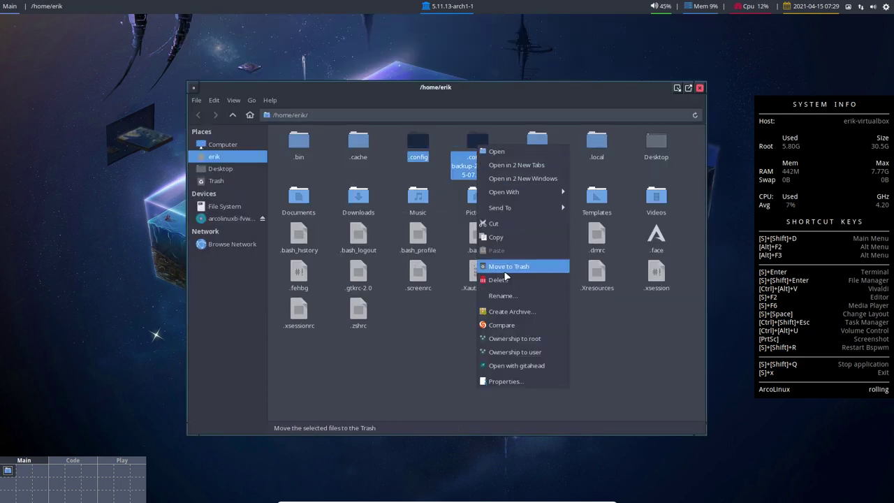
{"action": "left_click", "coordinate": [516, 325]}
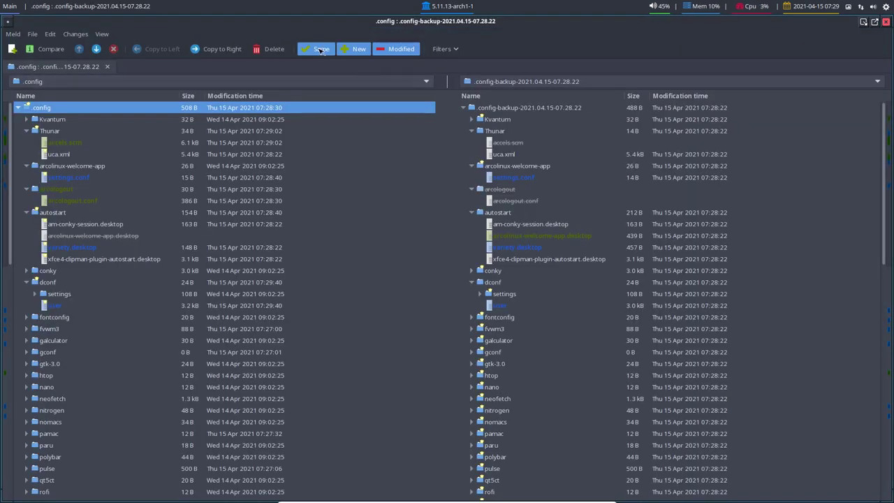
{"action": "left_click", "coordinate": [314, 48]}
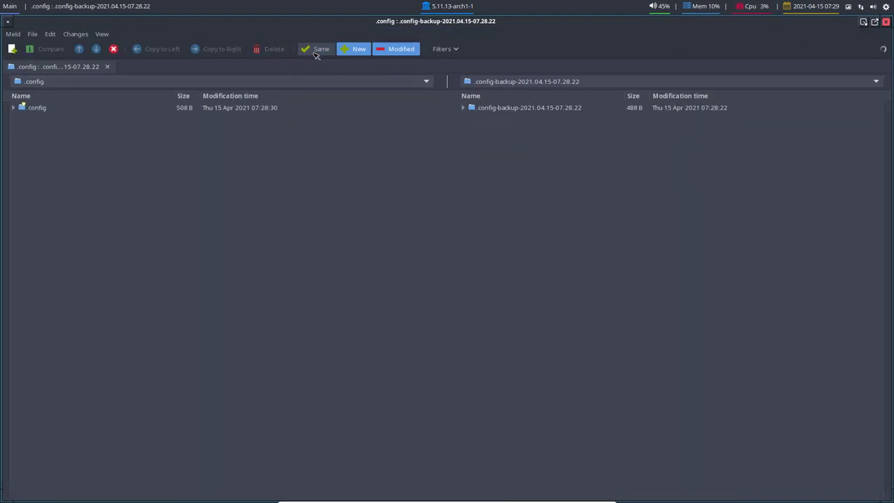
Step: Review the differing files, from settings.conf and variety files to xfce4-desktop.xml, then close Meld
{"action": "left_click", "coordinate": [530, 155]}
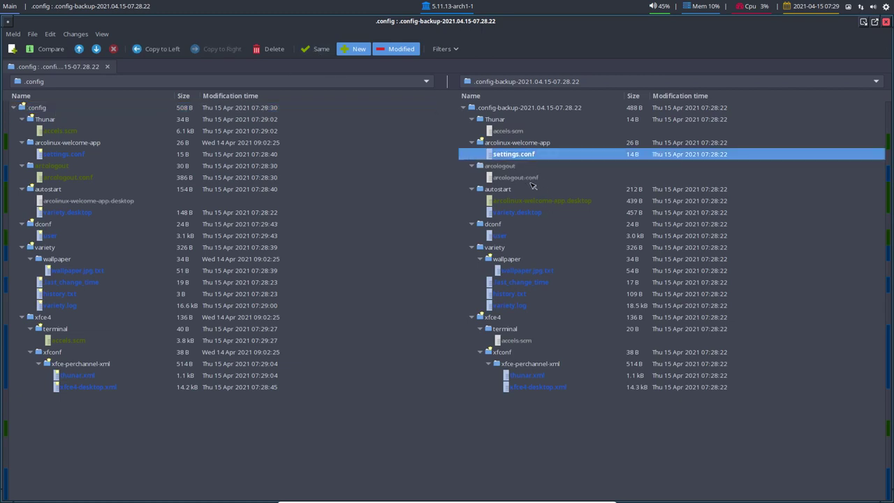
{"action": "left_click", "coordinate": [531, 201]}
{"action": "left_click", "coordinate": [531, 214]}
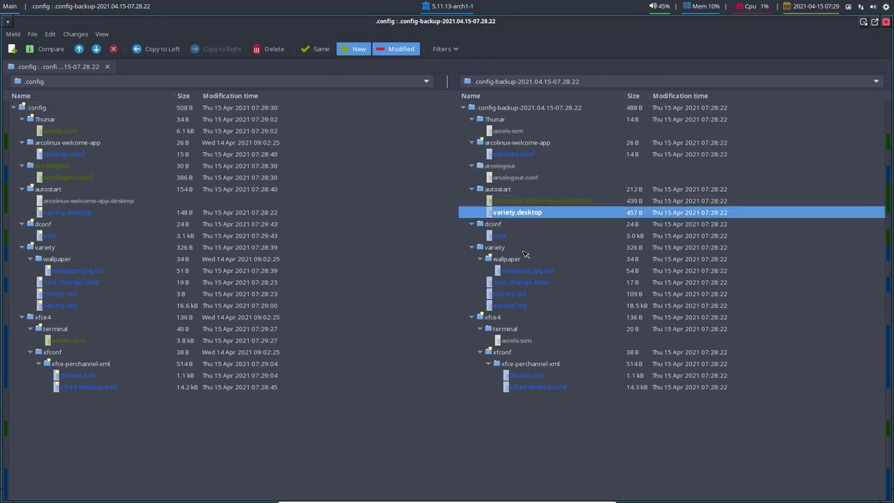
{"action": "left_click", "coordinate": [520, 272]}
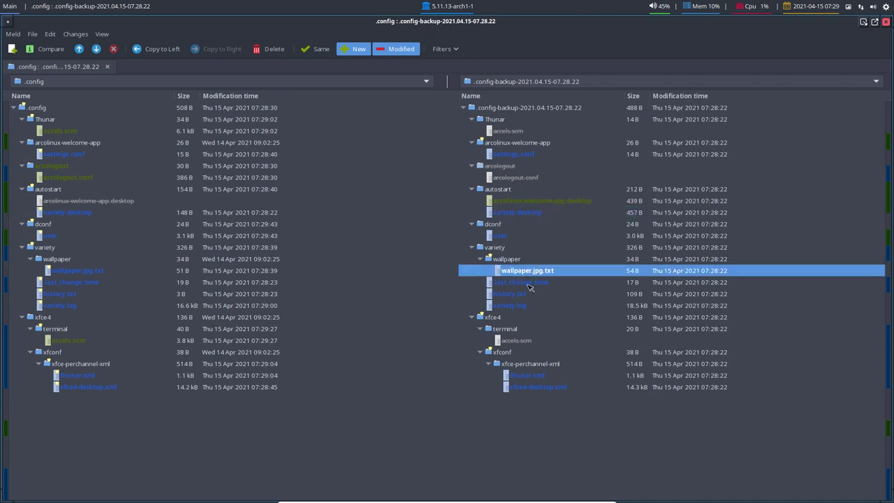
{"action": "left_click", "coordinate": [522, 307]}
{"action": "left_click", "coordinate": [519, 293]}
{"action": "left_click", "coordinate": [523, 282]}
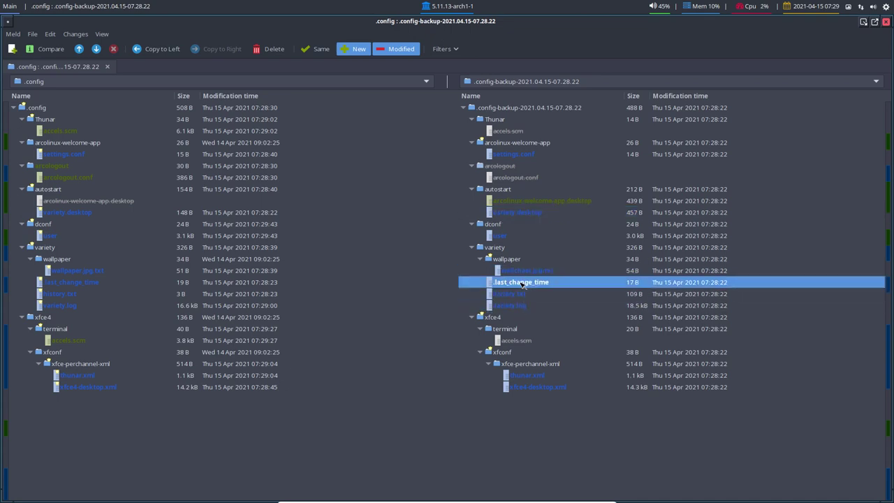
{"action": "left_click", "coordinate": [524, 386]}
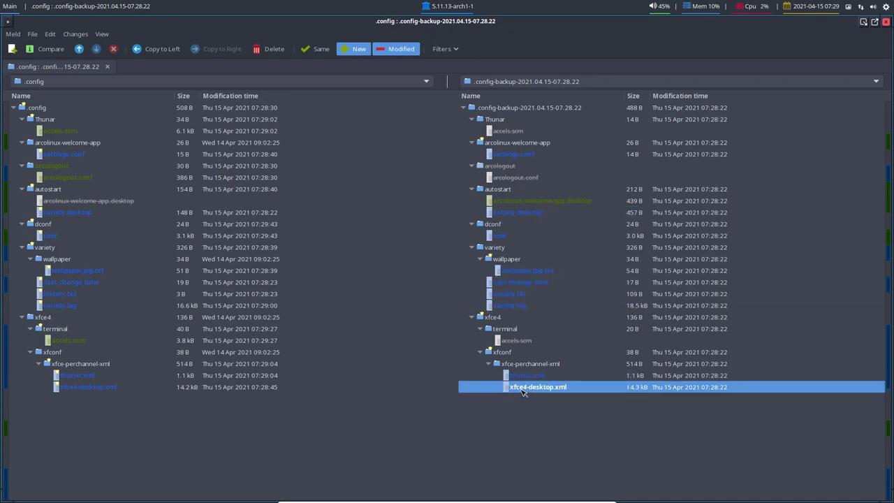
{"action": "left_click", "coordinate": [885, 23]}
{"action": "left_click", "coordinate": [427, 384]}
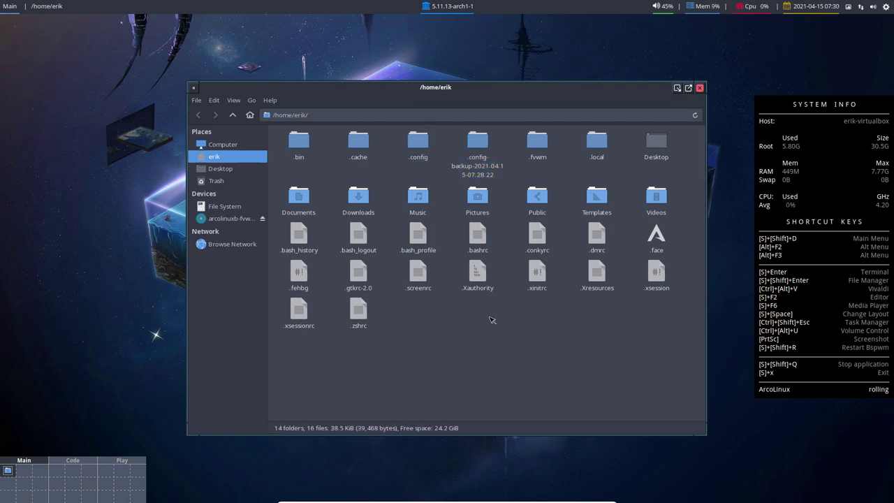
{"action": "left_click", "coordinate": [545, 148]}
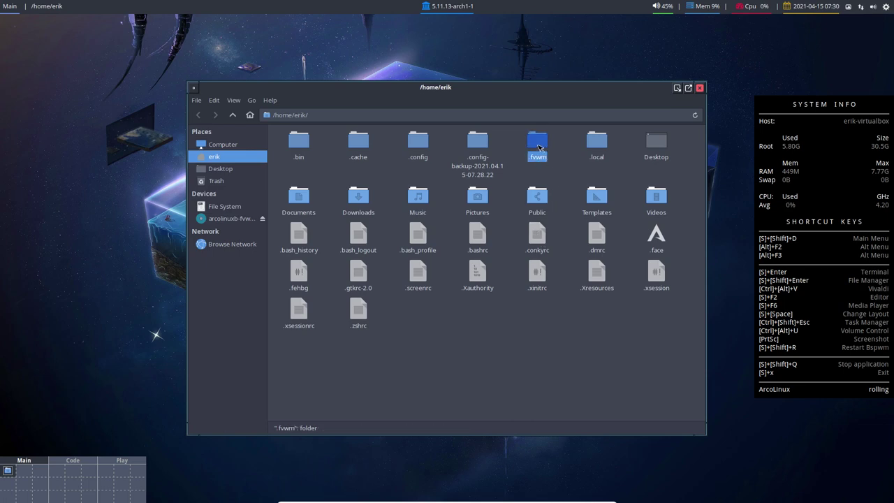
{"action": "double_click", "coordinate": [538, 156]}
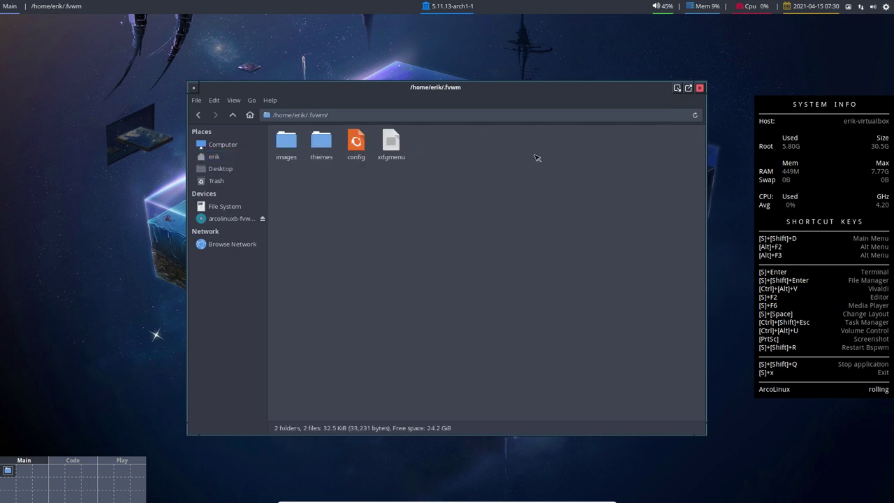
{"action": "left_click", "coordinate": [361, 147]}
{"action": "left_click", "coordinate": [391, 142]}
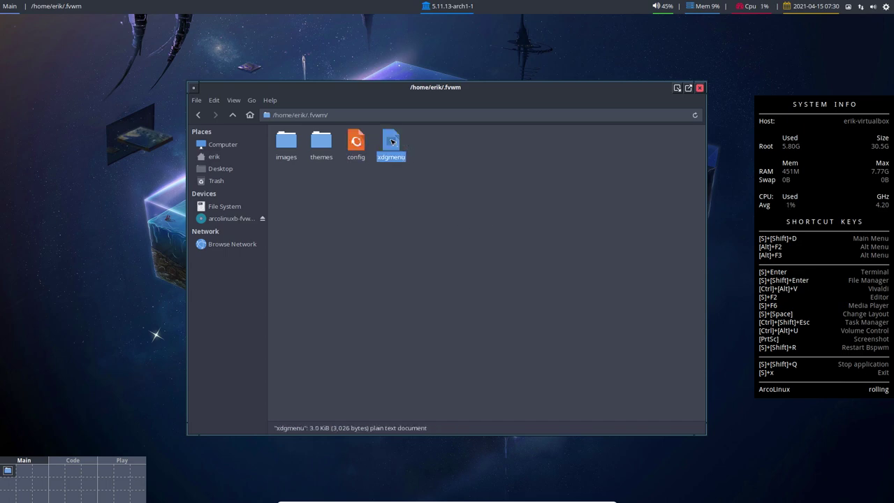
{"action": "right_click", "coordinate": [66, 141]}
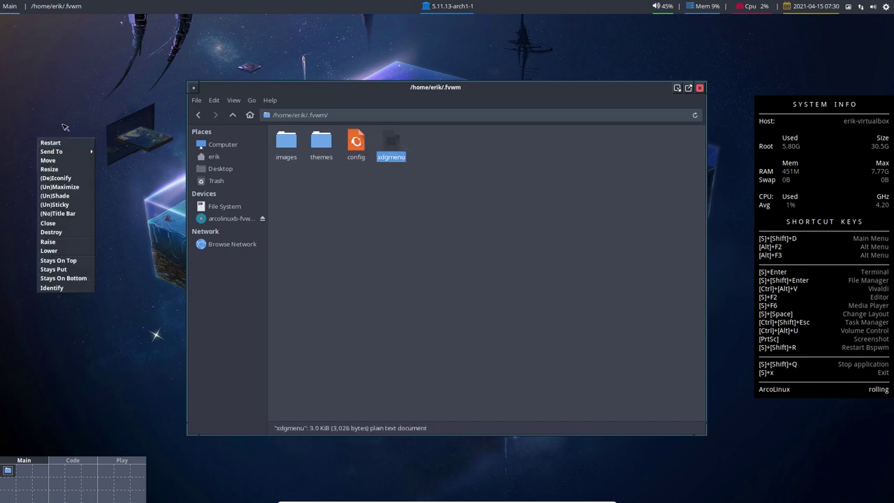
{"action": "left_click", "coordinate": [64, 126]}
{"action": "mouse_move", "coordinate": [65, 144]}
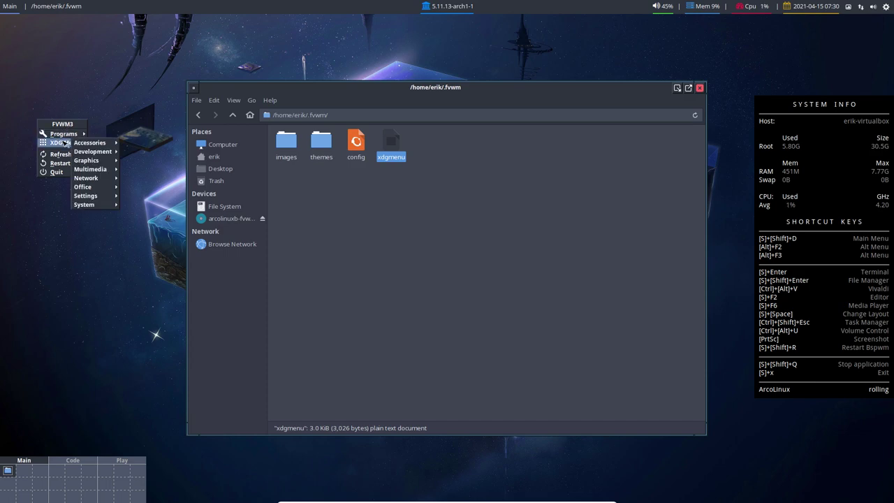
{"action": "mouse_move", "coordinate": [100, 144]}
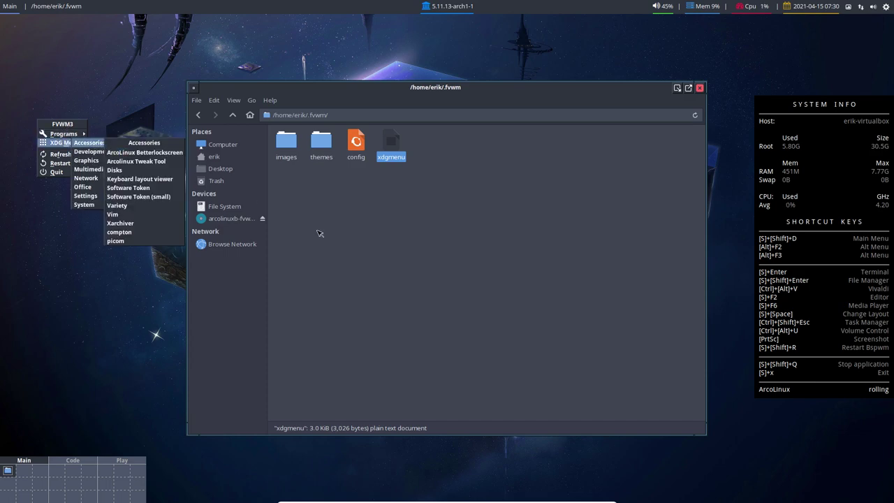
{"action": "left_click", "coordinate": [356, 195]}
{"action": "left_click", "coordinate": [358, 144]}
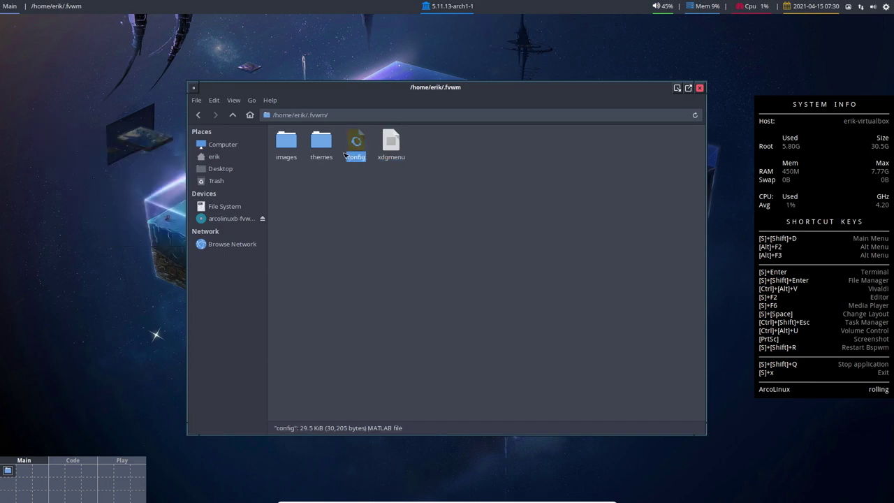
{"action": "double_click", "coordinate": [323, 144]}
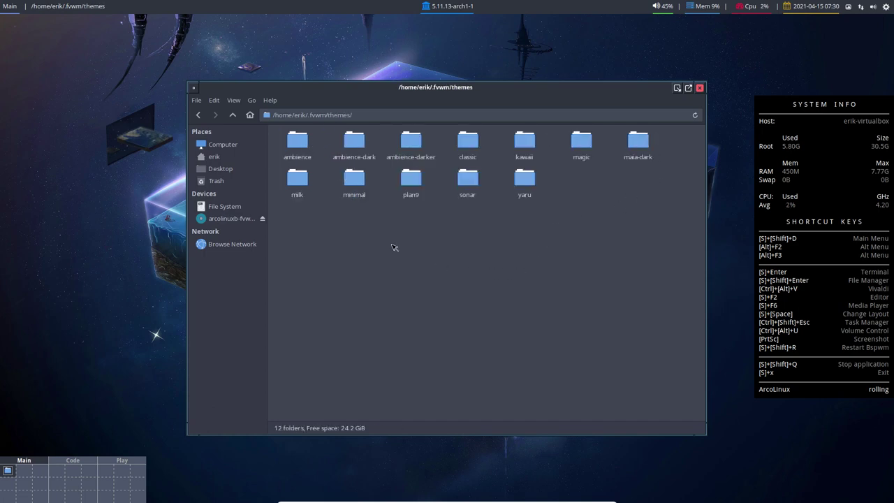
{"action": "left_click", "coordinate": [233, 115]}
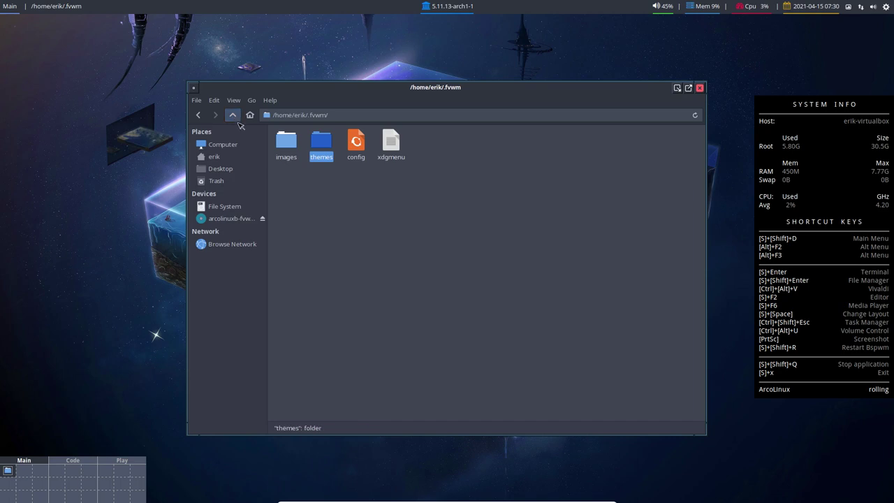
{"action": "double_click", "coordinate": [286, 143]}
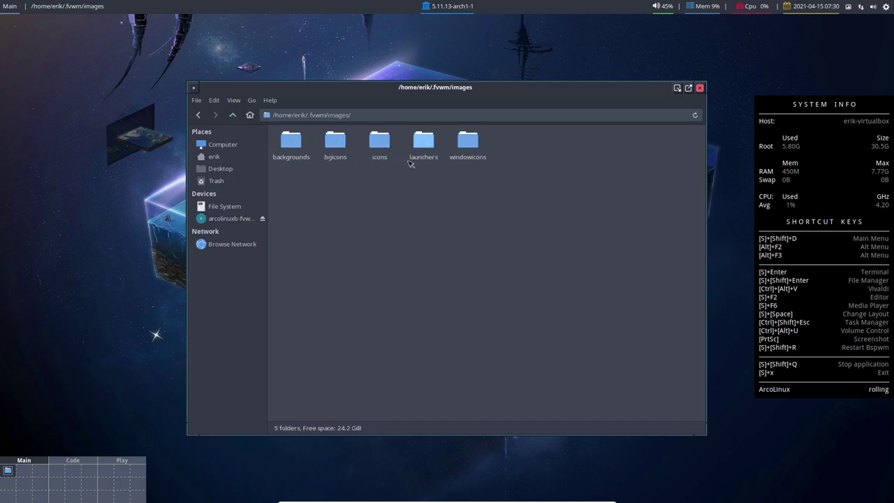
{"action": "left_click", "coordinate": [233, 115]}
{"action": "left_click", "coordinate": [233, 115]}
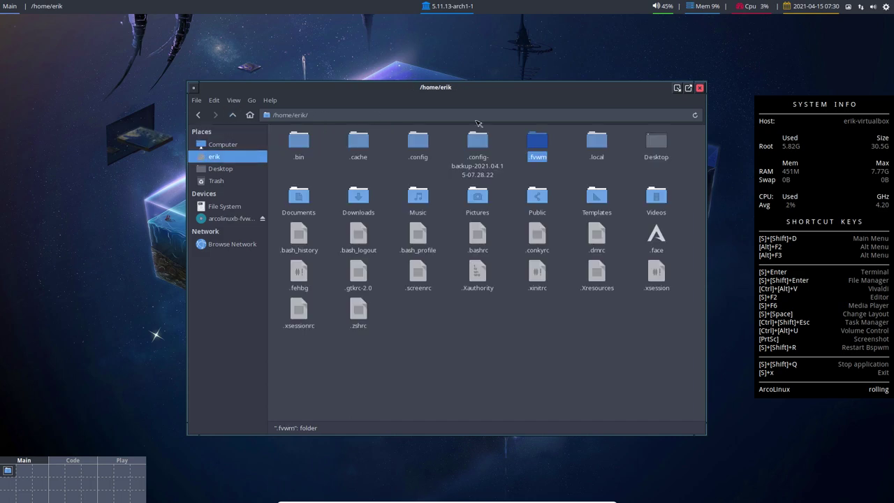
Step: Open ~/.config/fvwm3 and inspect files like picom.conf, system-overview and xdgmenu
{"action": "double_click", "coordinate": [413, 144]}
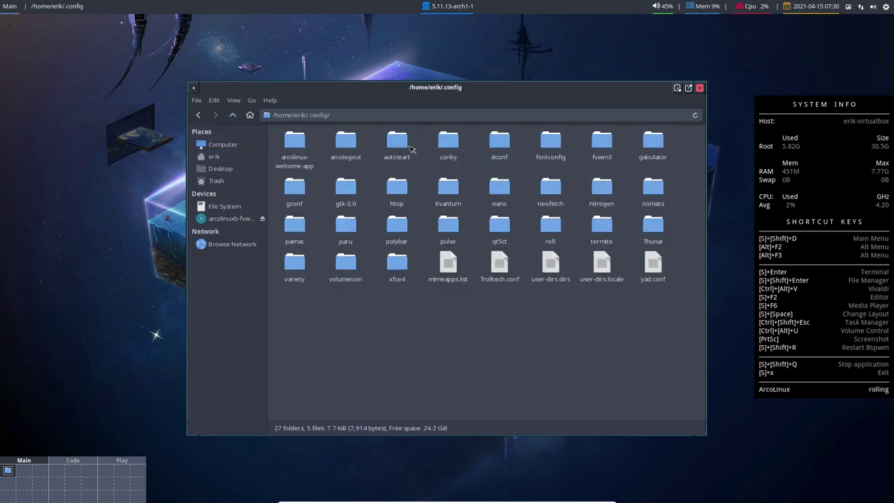
{"action": "left_click", "coordinate": [607, 145]}
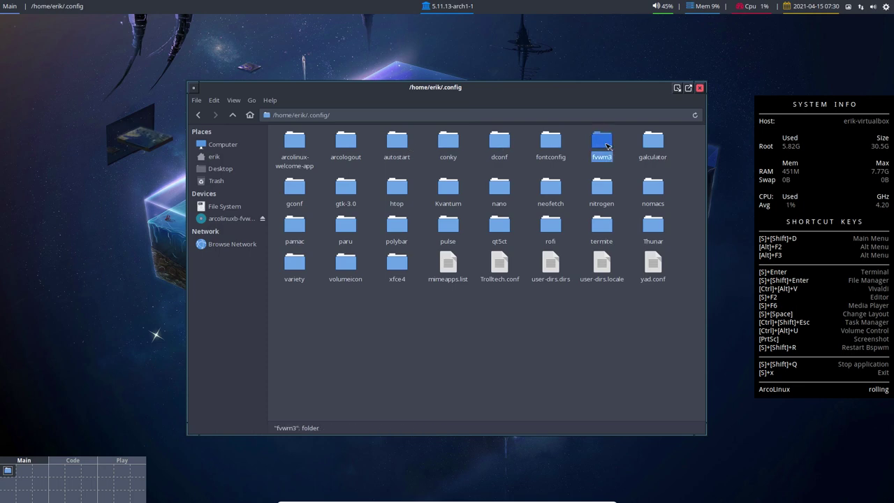
{"action": "double_click", "coordinate": [602, 143]}
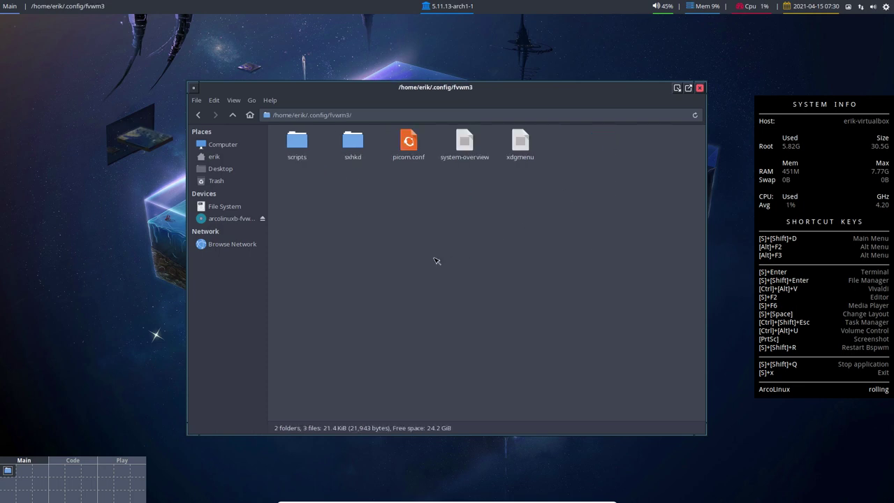
{"action": "left_click", "coordinate": [354, 159]}
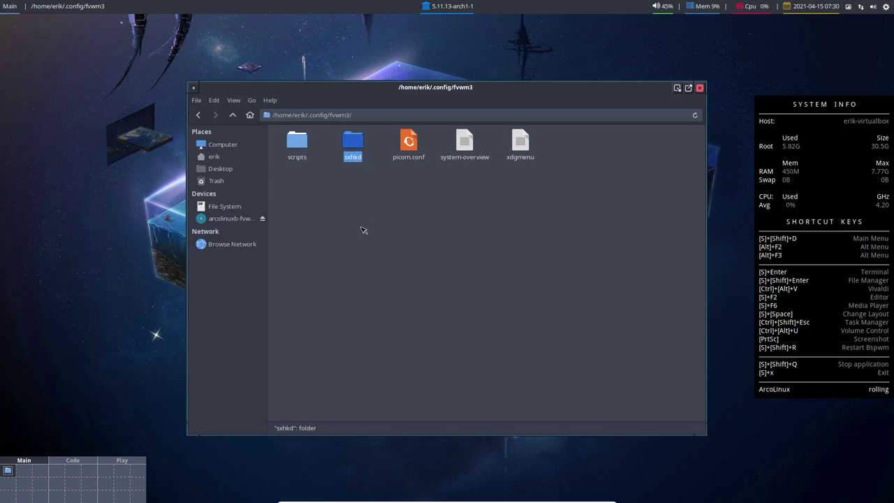
{"action": "left_click", "coordinate": [365, 204]}
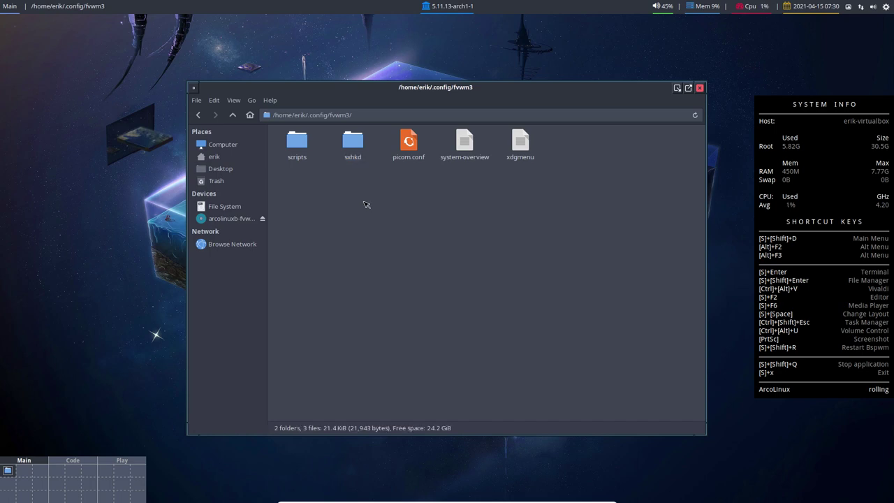
{"action": "left_click", "coordinate": [419, 146]}
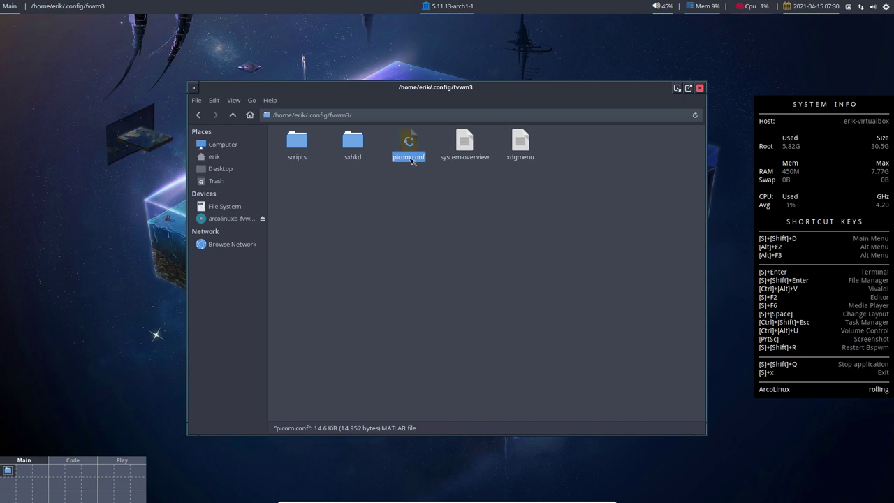
{"action": "left_click", "coordinate": [471, 151]}
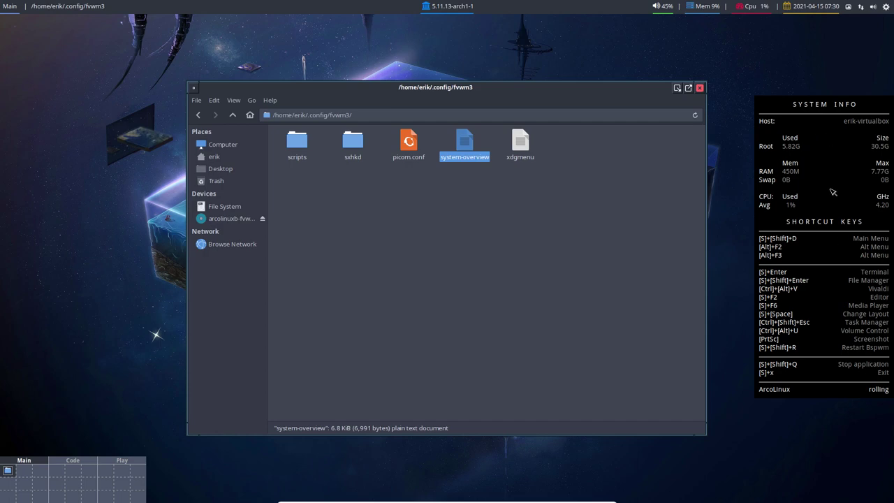
{"action": "left_click", "coordinate": [558, 314]}
{"action": "left_click", "coordinate": [518, 141]}
Step: Look into the scripts and sxhkd subfolders, then go back up to the home folder
{"action": "double_click", "coordinate": [297, 143]}
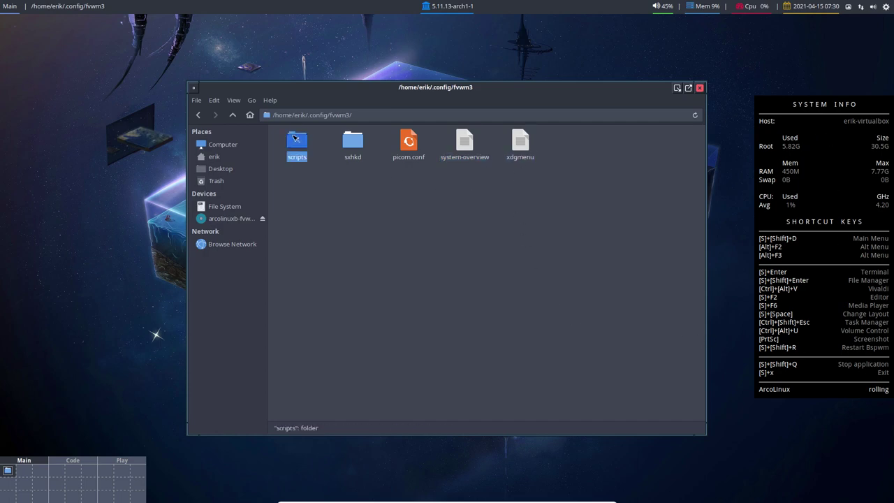
{"action": "left_click", "coordinate": [232, 114]}
{"action": "left_click", "coordinate": [328, 238]}
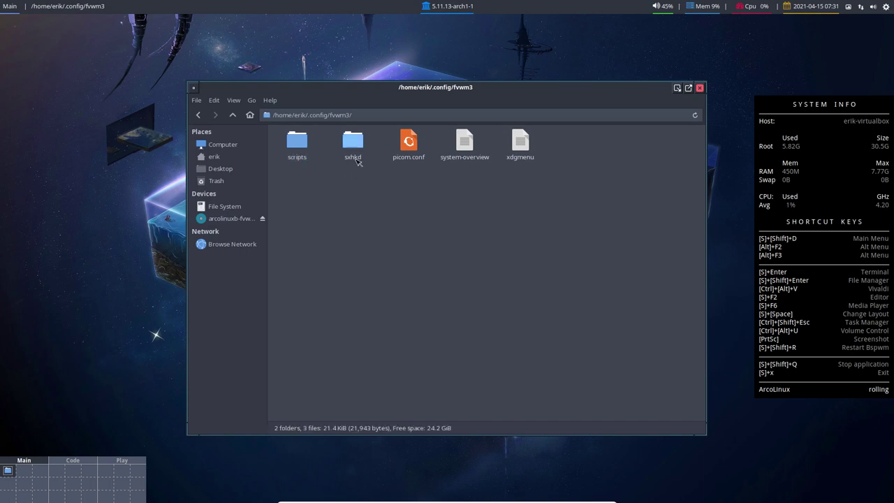
{"action": "double_click", "coordinate": [358, 154]}
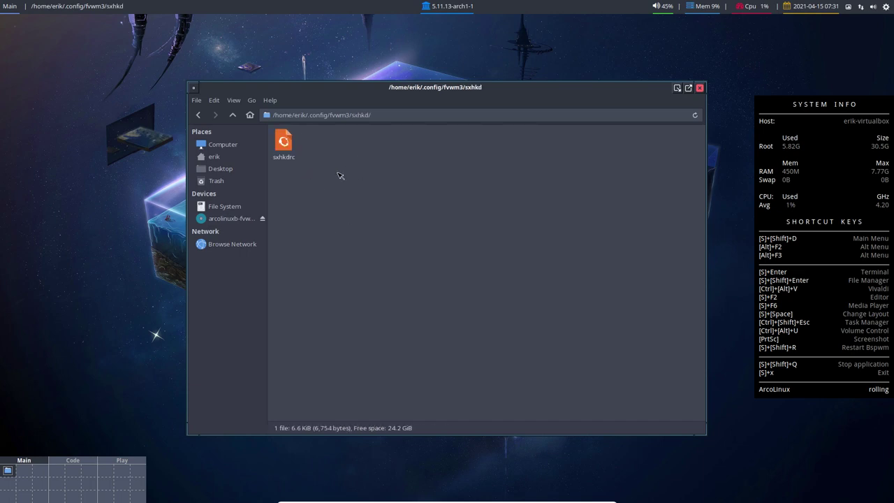
{"action": "left_click", "coordinate": [234, 116]}
{"action": "left_click", "coordinate": [235, 116]}
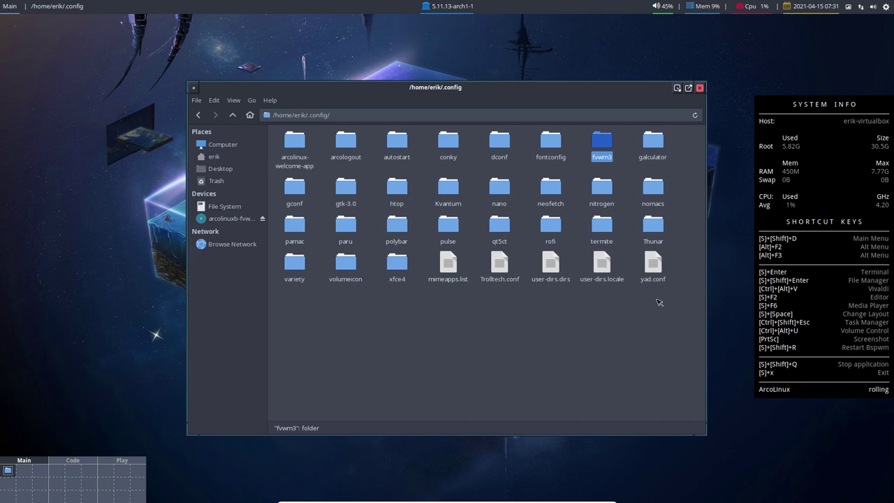
{"action": "left_click", "coordinate": [233, 115]}
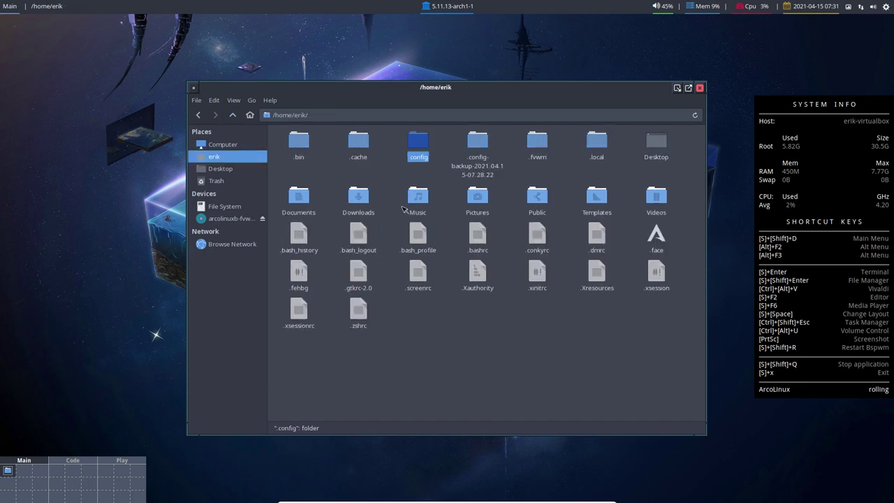
Step: Open the .fvwm folder and view its config file in the terminal editor, then close it
{"action": "double_click", "coordinate": [539, 147]}
{"action": "double_click", "coordinate": [356, 142]}
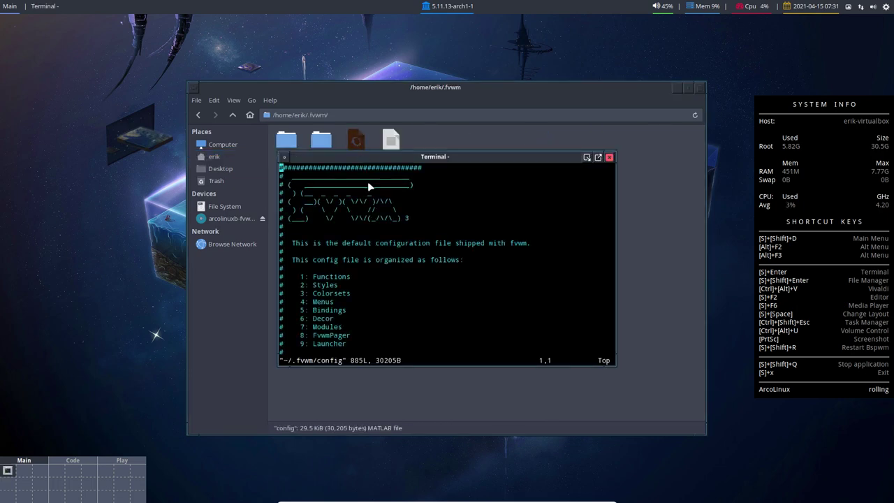
{"action": "left_click", "coordinate": [608, 157]}
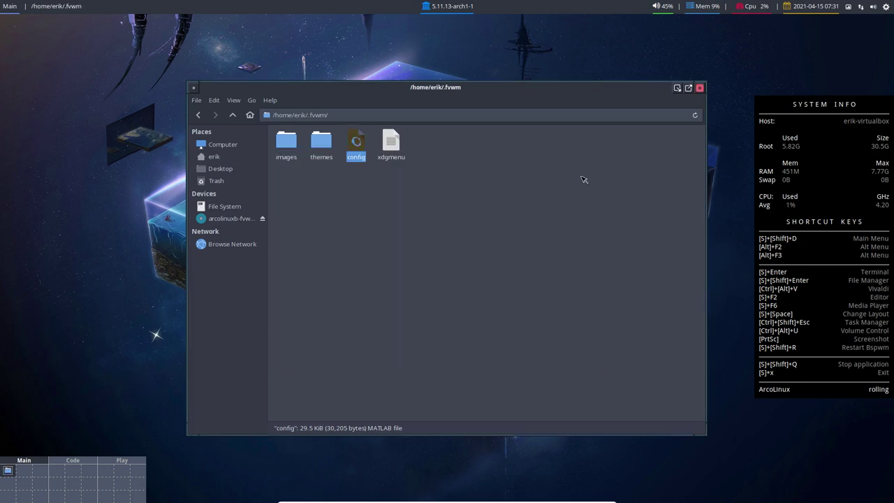
Step: Install sublime-text-dev with sudo pacman -S sublime-text-dev in the drop-down terminal
{"action": "key", "text": "F12"}
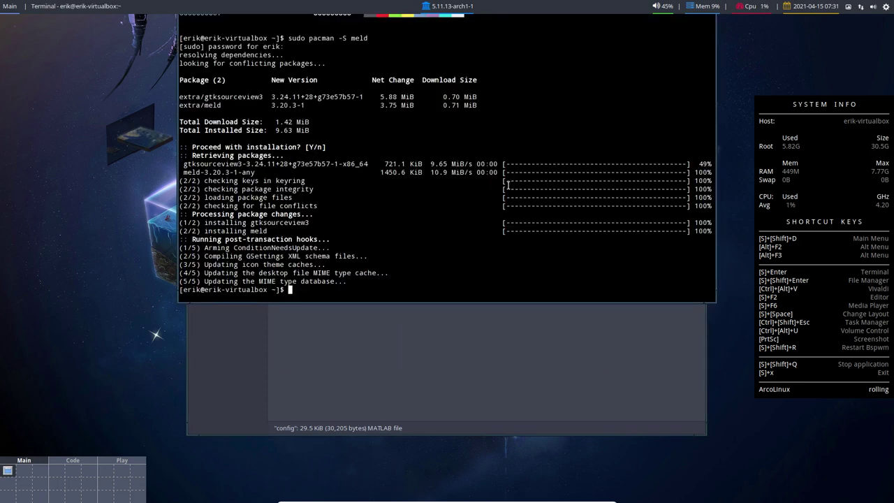
{"action": "type", "text": "sudo pacman -S sublime-text-dev"}
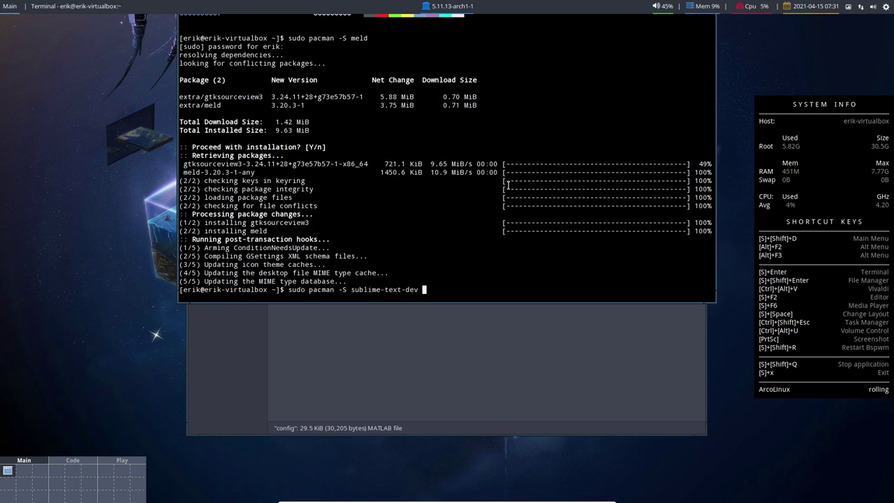
{"action": "key", "text": "Return"}
{"action": "key", "text": "Return"}
{"action": "key", "text": "F12"}
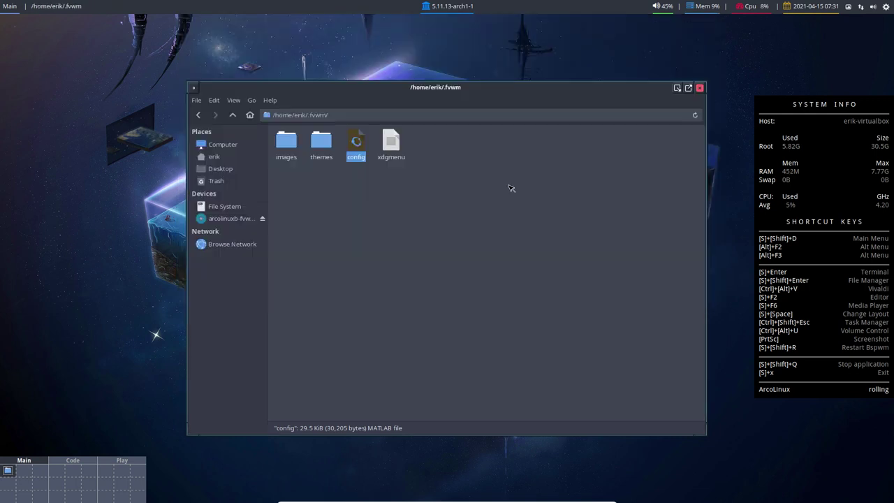
Step: Open config in Sublime Text 3 Dev, maximized with enlarged text
{"action": "right_click", "coordinate": [354, 145]}
{"action": "left_click", "coordinate": [386, 155]}
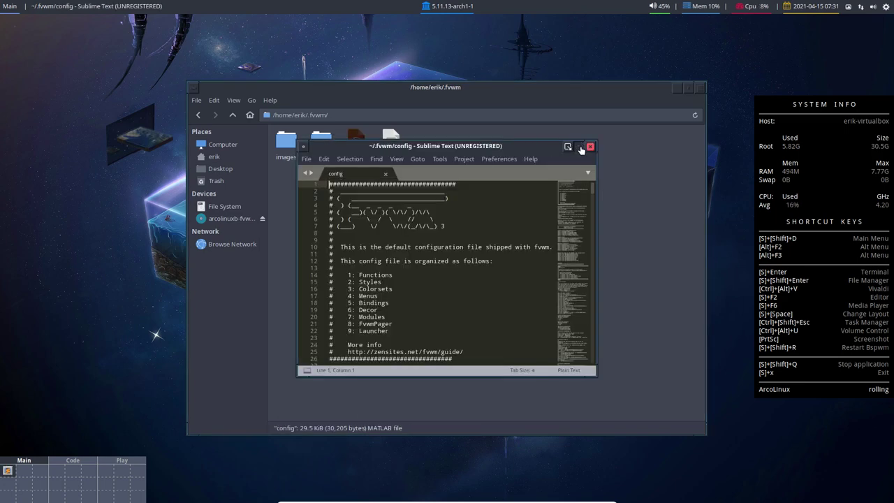
{"action": "left_click", "coordinate": [578, 146]}
{"action": "key", "text": "ctrl+equal"}
{"action": "key", "text": "ctrl+equal"}
{"action": "key", "text": "ctrl+equal"}
{"action": "left_click_drag", "start_coordinate": [859, 91], "coordinate": [875, 72]}
{"action": "scroll", "coordinate": [843, 490], "scroll_direction": "up", "scroll_amount": 6}
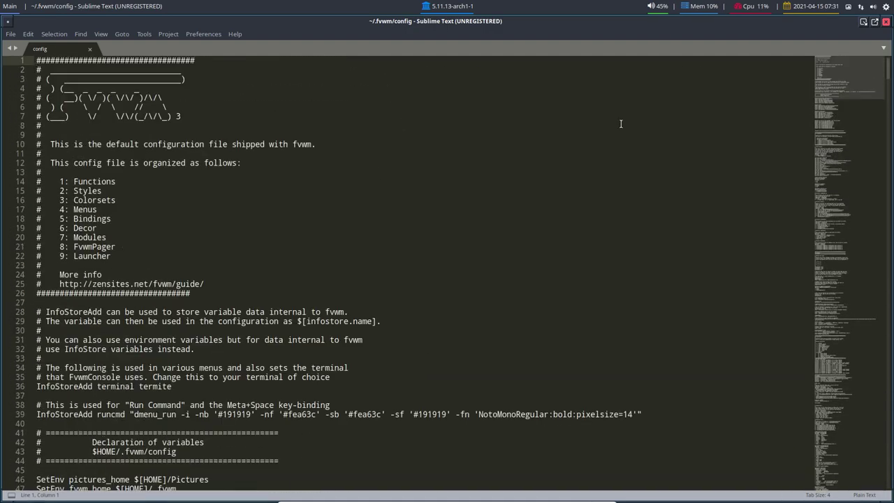
{"action": "scroll", "coordinate": [208, 212], "scroll_direction": "down", "scroll_amount": 3}
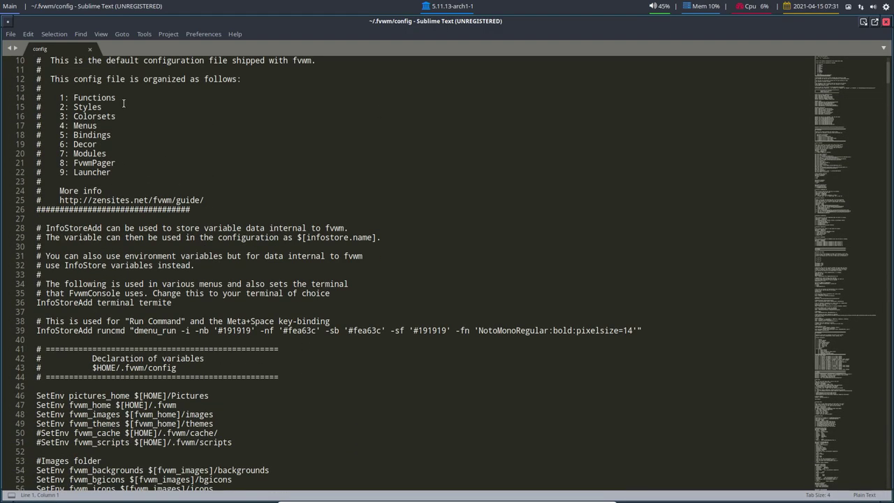
Step: Go through the sections (Functions, Styles, Menus, Bindings, Decor, Modules, FvwmPager, Launcher) to the end
{"action": "double_click", "coordinate": [91, 101]}
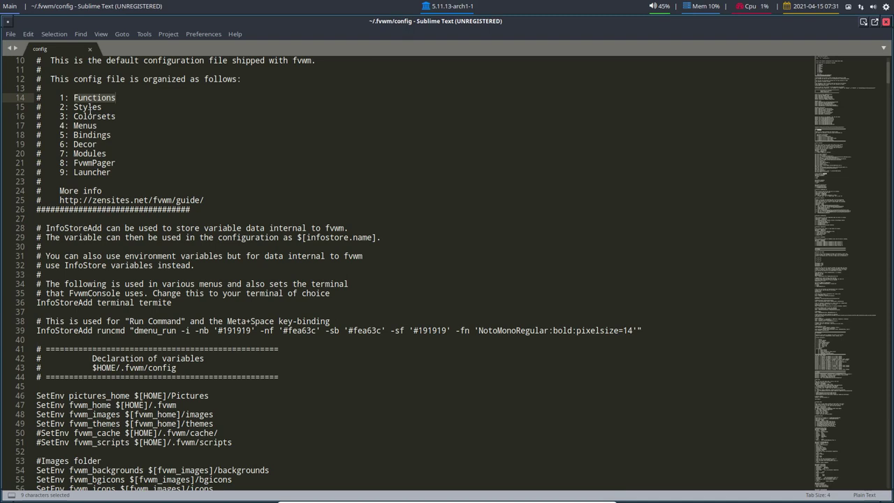
{"action": "left_click", "coordinate": [88, 107]}
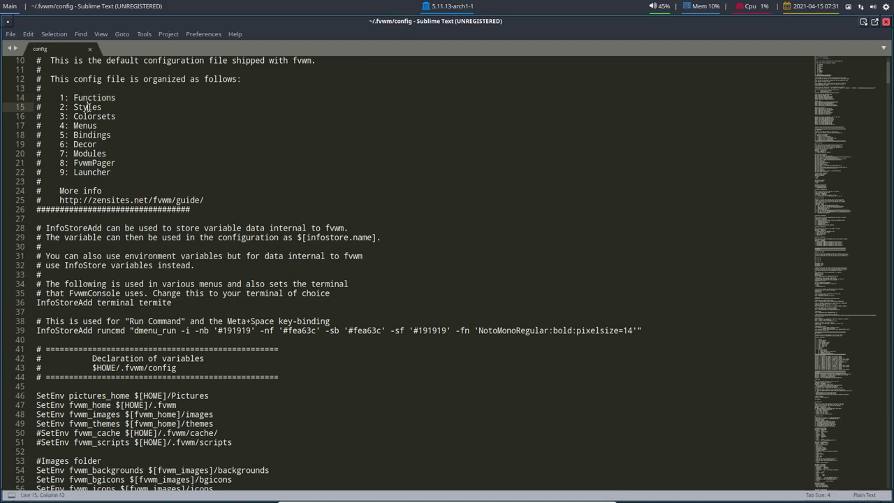
{"action": "left_click", "coordinate": [92, 126]}
{"action": "left_click", "coordinate": [92, 135]}
{"action": "left_click", "coordinate": [86, 145]}
{"action": "left_click", "coordinate": [97, 154]}
{"action": "left_click", "coordinate": [100, 165]}
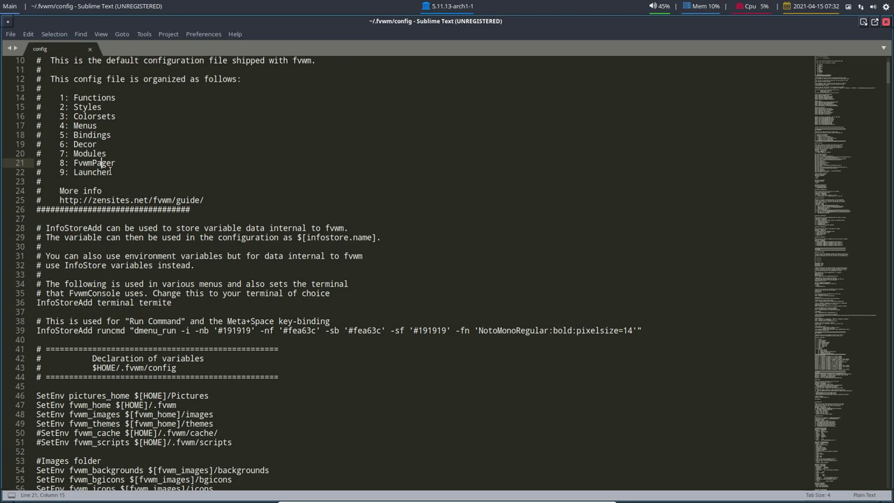
{"action": "left_click", "coordinate": [97, 172]}
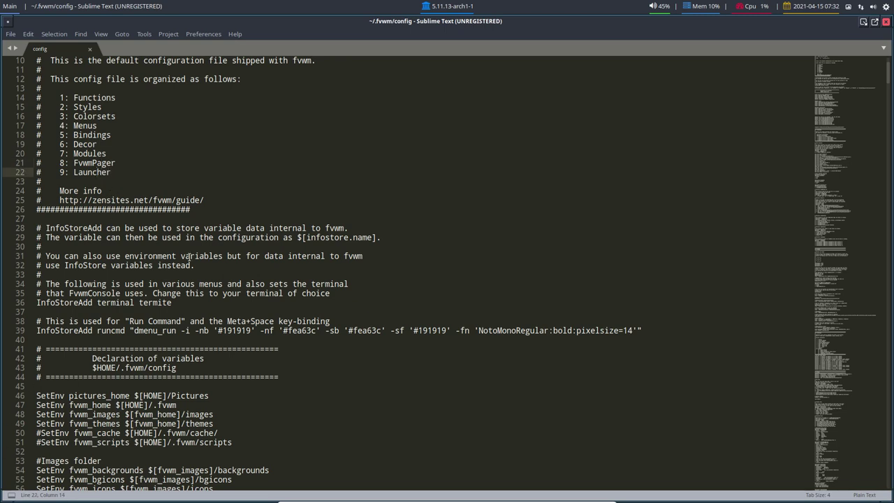
{"action": "left_click_drag", "start_coordinate": [845, 81], "coordinate": [843, 459]}
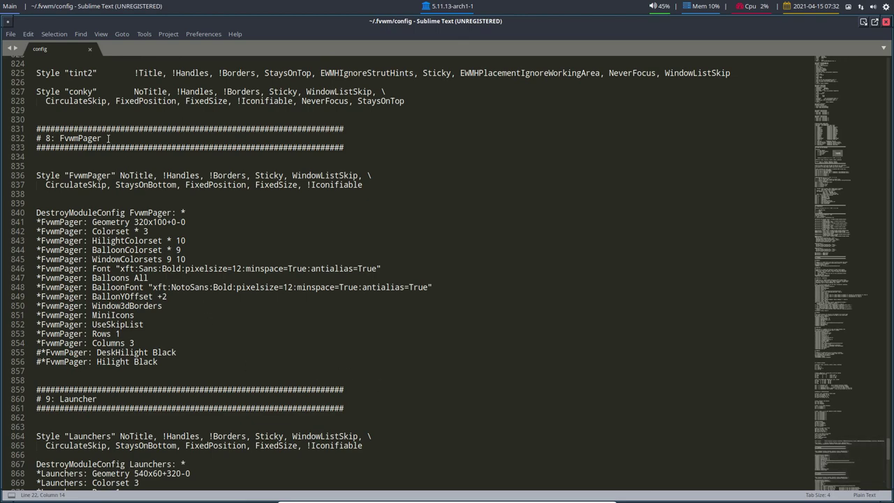
{"action": "left_click_drag", "start_coordinate": [108, 138], "coordinate": [92, 137]}
{"action": "scroll", "coordinate": [144, 452], "scroll_direction": "down", "scroll_amount": 6}
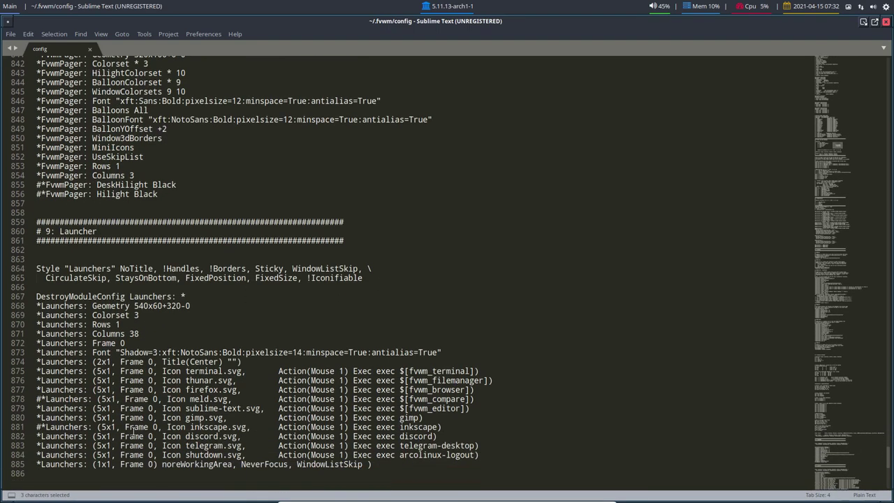
{"action": "left_click", "coordinate": [866, 494]}
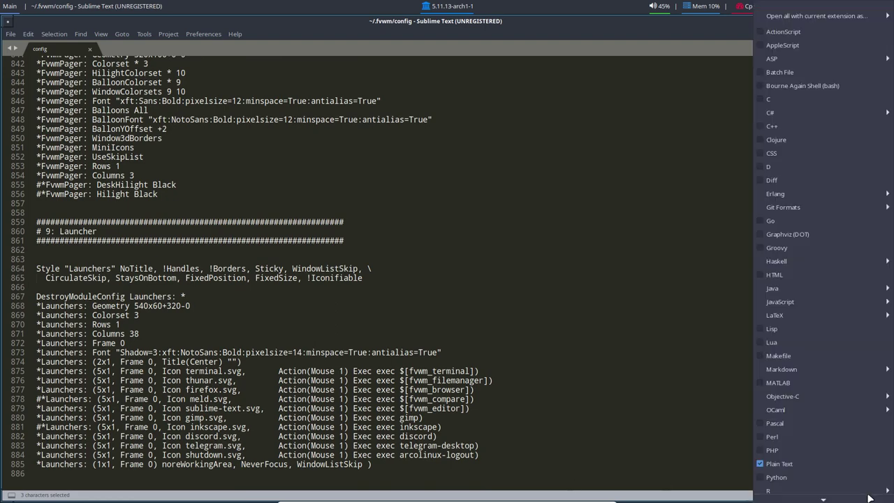
{"action": "left_click", "coordinate": [795, 433]}
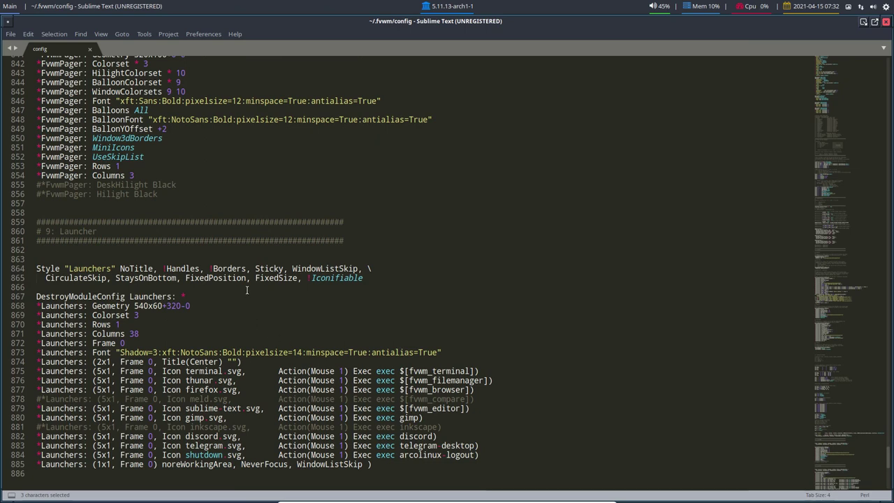
{"action": "left_click_drag", "start_coordinate": [343, 243], "coordinate": [37, 180]}
{"action": "left_click", "coordinate": [176, 184]}
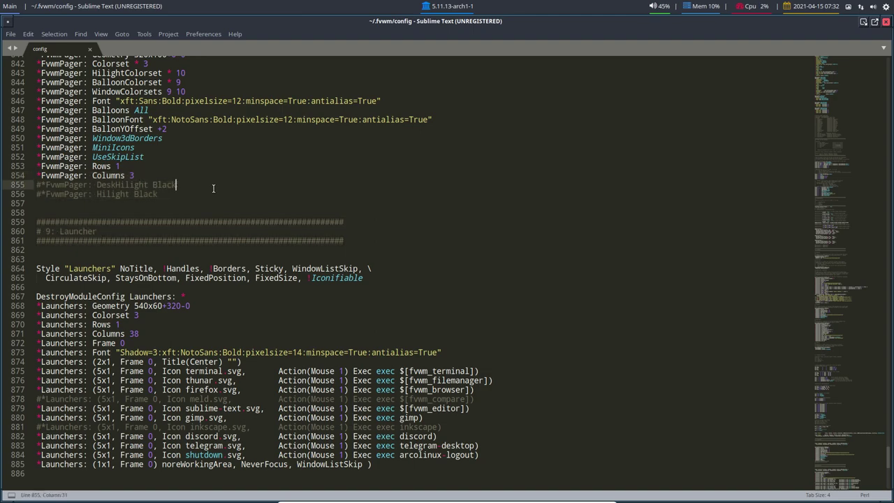
{"action": "scroll", "coordinate": [264, 223], "scroll_direction": "up", "scroll_amount": 1}
{"action": "scroll", "coordinate": [264, 224], "scroll_direction": "up", "scroll_amount": 7}
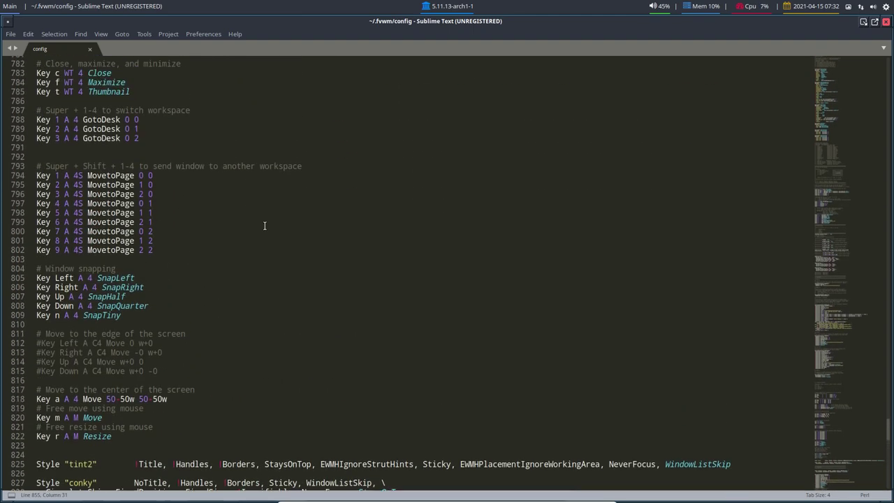
{"action": "scroll", "coordinate": [264, 225], "scroll_direction": "up", "scroll_amount": 20}
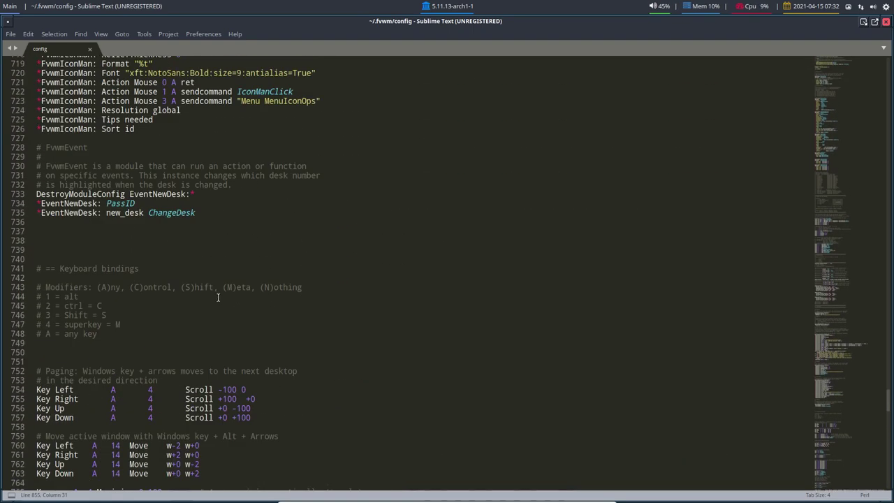
{"action": "scroll", "coordinate": [161, 323], "scroll_direction": "up", "scroll_amount": 20}
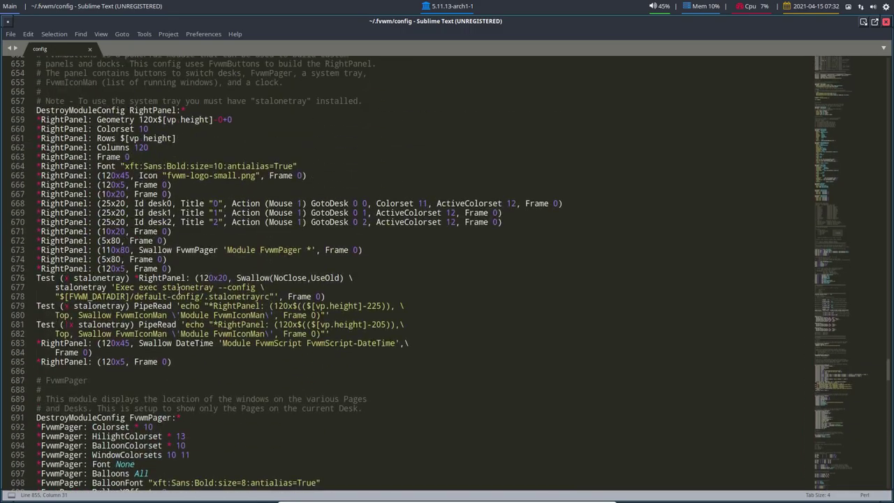
{"action": "scroll", "coordinate": [179, 291], "scroll_direction": "up", "scroll_amount": 20}
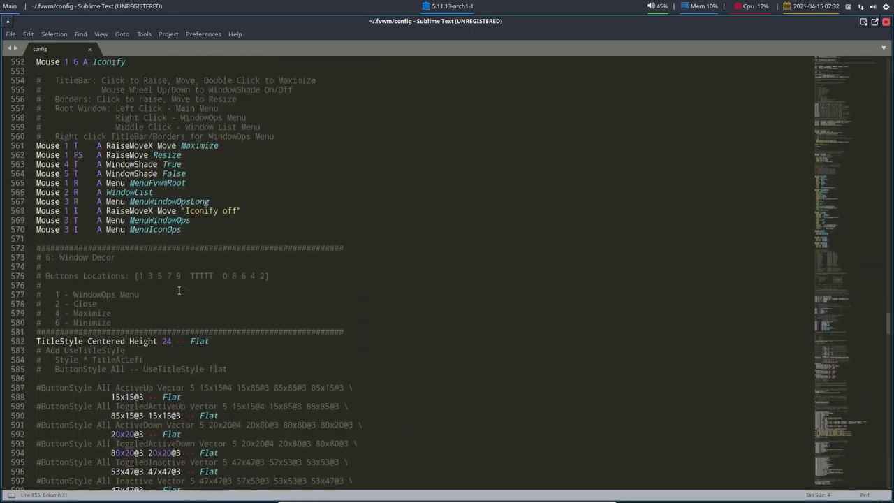
{"action": "scroll", "coordinate": [179, 290], "scroll_direction": "up", "scroll_amount": 7}
{"action": "scroll", "coordinate": [179, 290], "scroll_direction": "down", "scroll_amount": 16}
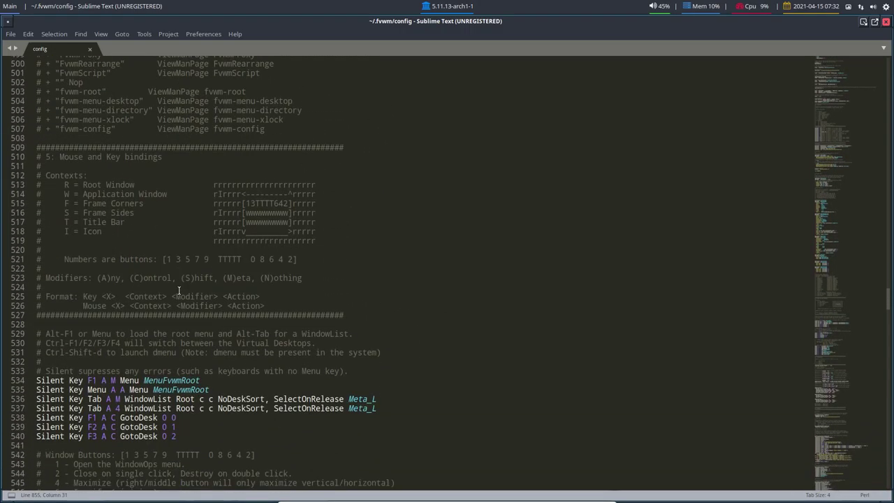
{"action": "scroll", "coordinate": [200, 295], "scroll_direction": "up", "scroll_amount": 13}
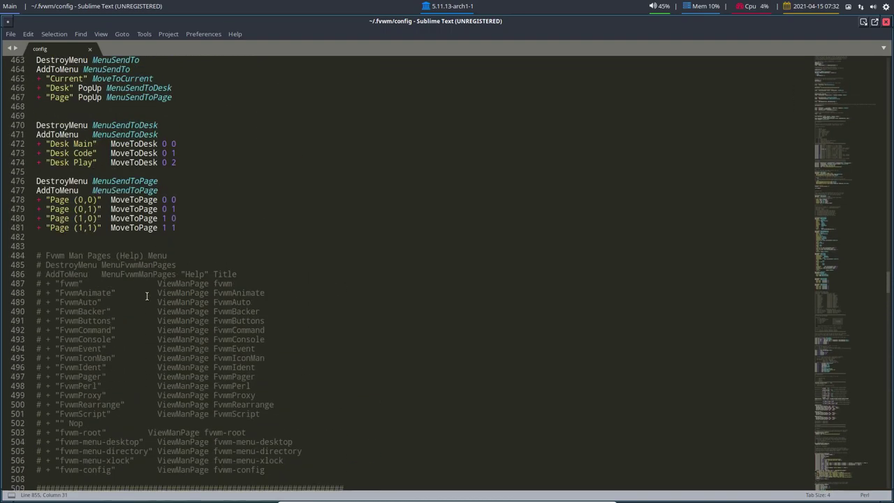
{"action": "scroll", "coordinate": [147, 296], "scroll_direction": "up", "scroll_amount": 20}
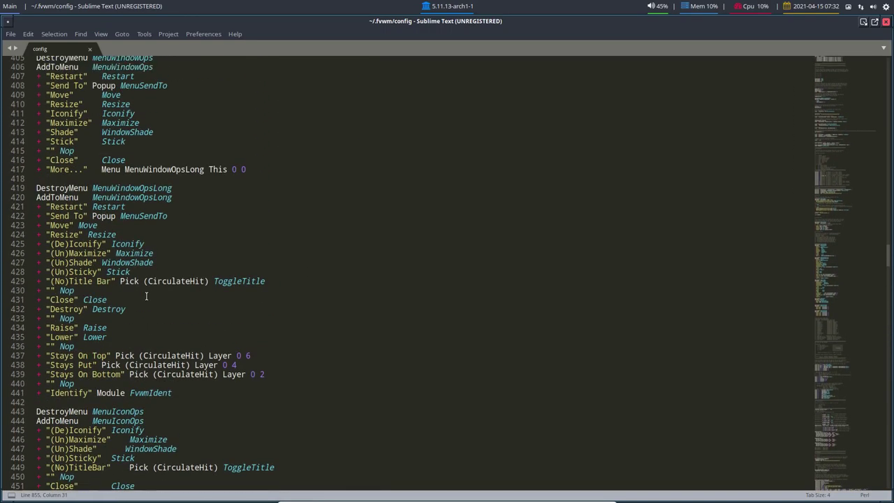
{"action": "scroll", "coordinate": [146, 296], "scroll_direction": "up", "scroll_amount": 20}
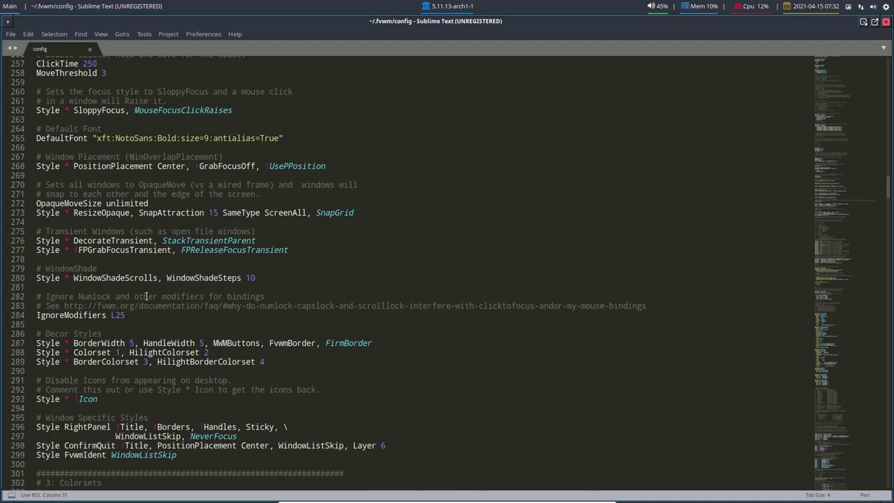
{"action": "scroll", "coordinate": [147, 296], "scroll_direction": "up", "scroll_amount": 8}
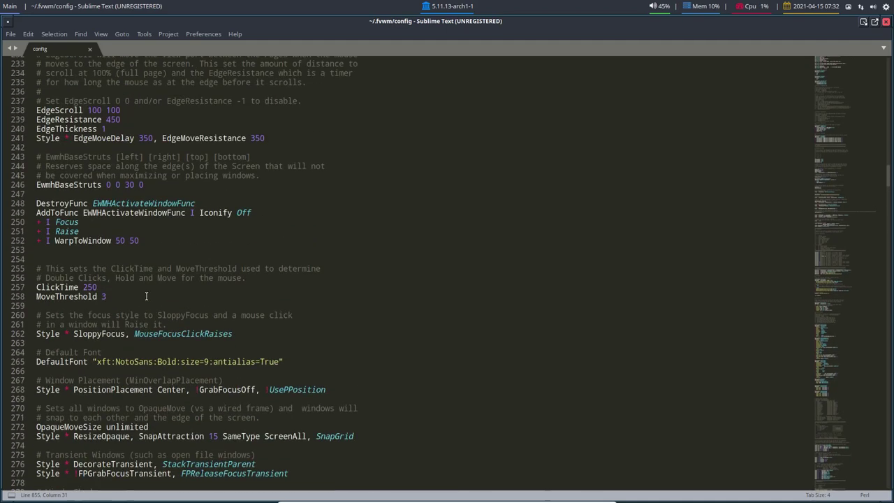
{"action": "scroll", "coordinate": [146, 296], "scroll_direction": "up", "scroll_amount": 18}
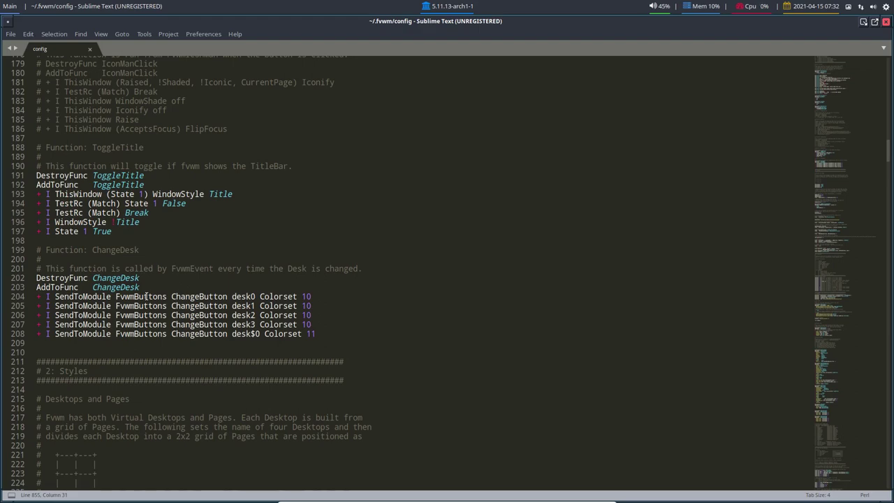
{"action": "scroll", "coordinate": [147, 296], "scroll_direction": "up", "scroll_amount": 20}
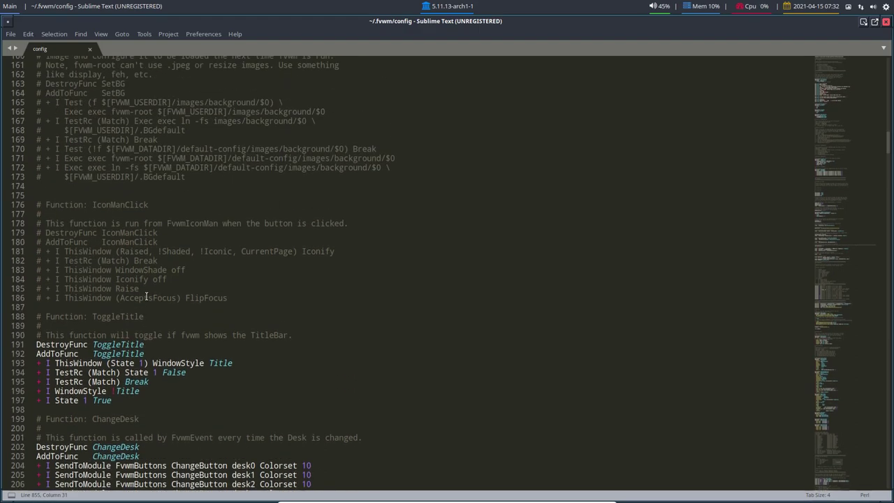
{"action": "scroll", "coordinate": [146, 296], "scroll_direction": "up", "scroll_amount": 5}
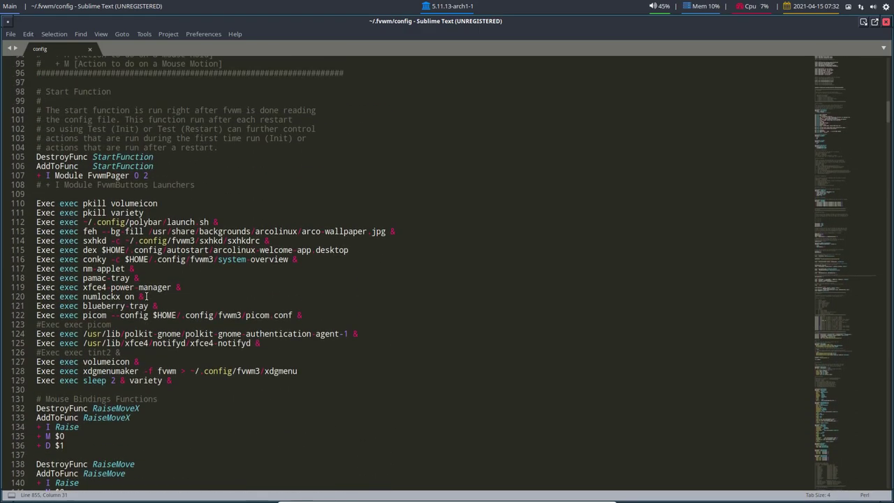
{"action": "scroll", "coordinate": [146, 296], "scroll_direction": "up", "scroll_amount": 4}
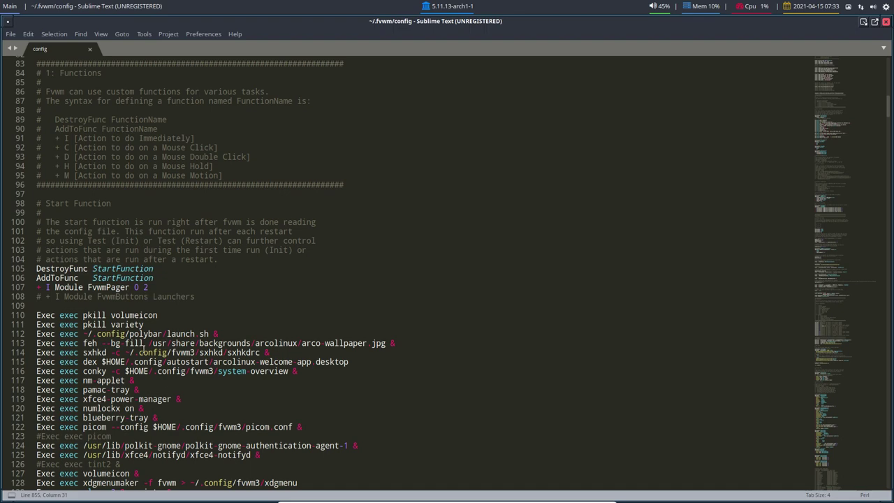
{"action": "scroll", "coordinate": [143, 345], "scroll_direction": "up", "scroll_amount": 20}
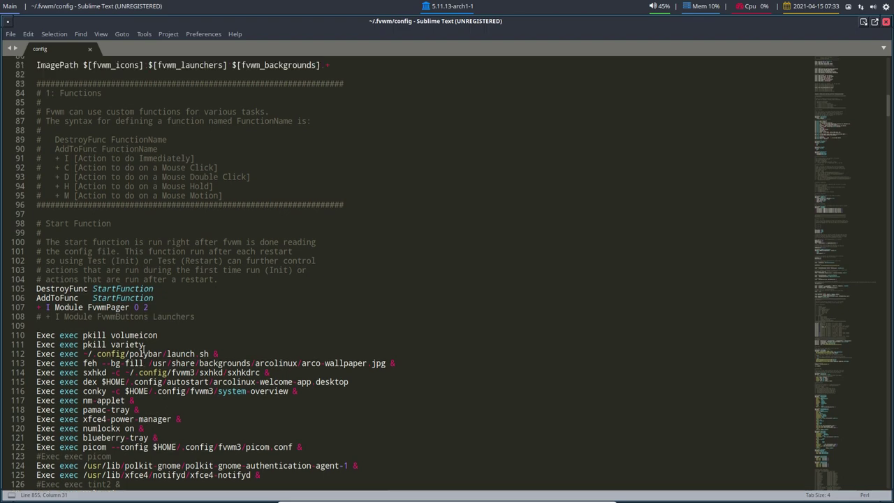
{"action": "scroll", "coordinate": [143, 349], "scroll_direction": "up", "scroll_amount": 2}
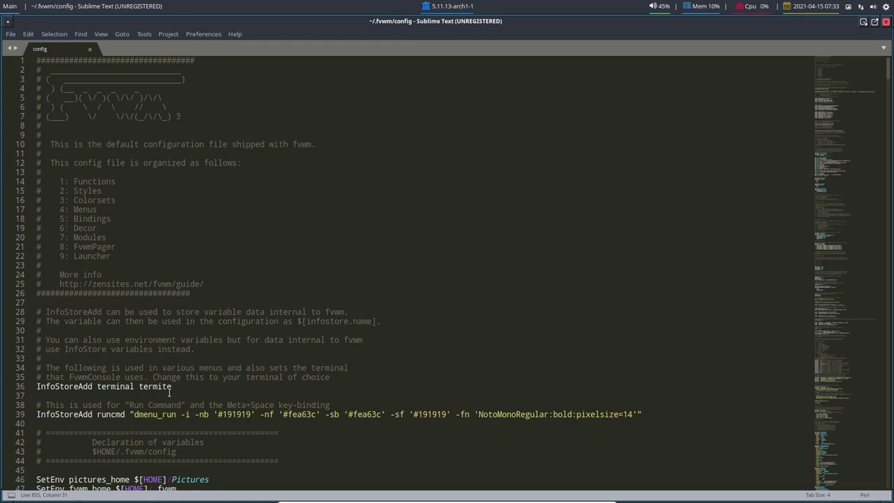
{"action": "scroll", "coordinate": [168, 392], "scroll_direction": "down", "scroll_amount": 4}
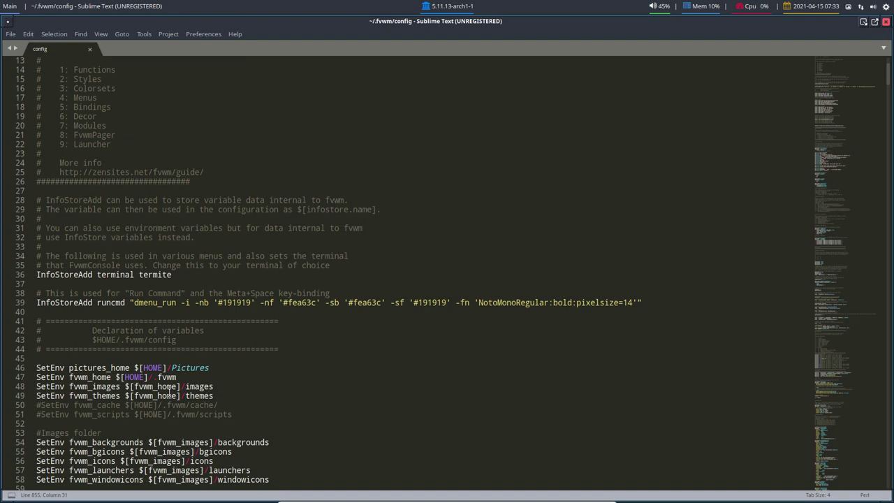
{"action": "scroll", "coordinate": [168, 392], "scroll_direction": "down", "scroll_amount": 11}
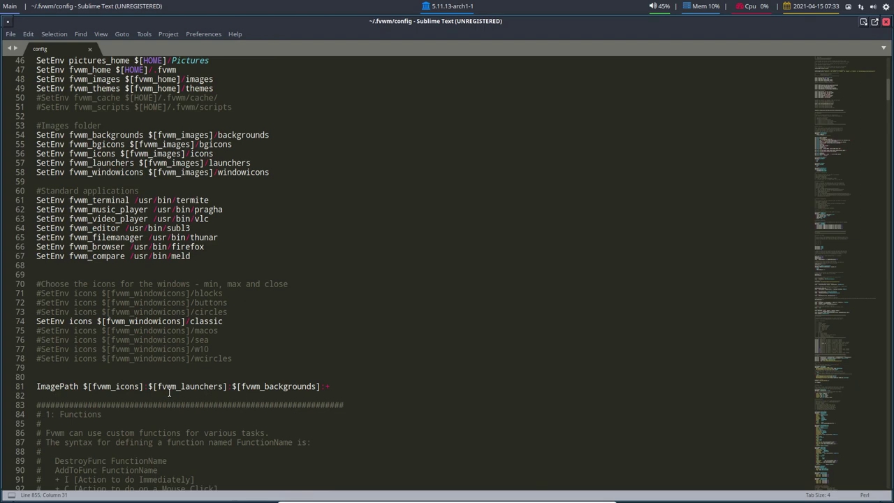
{"action": "scroll", "coordinate": [118, 206], "scroll_direction": "up", "scroll_amount": 4}
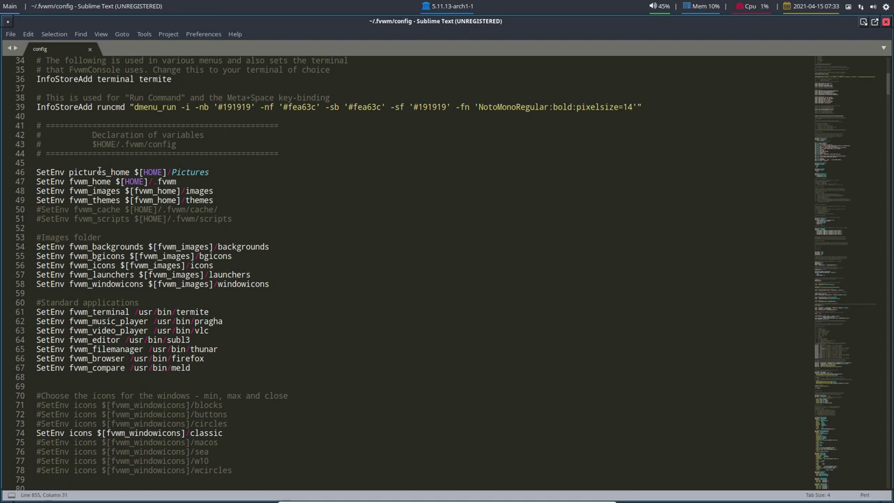
{"action": "left_click_drag", "start_coordinate": [69, 172], "coordinate": [210, 170]}
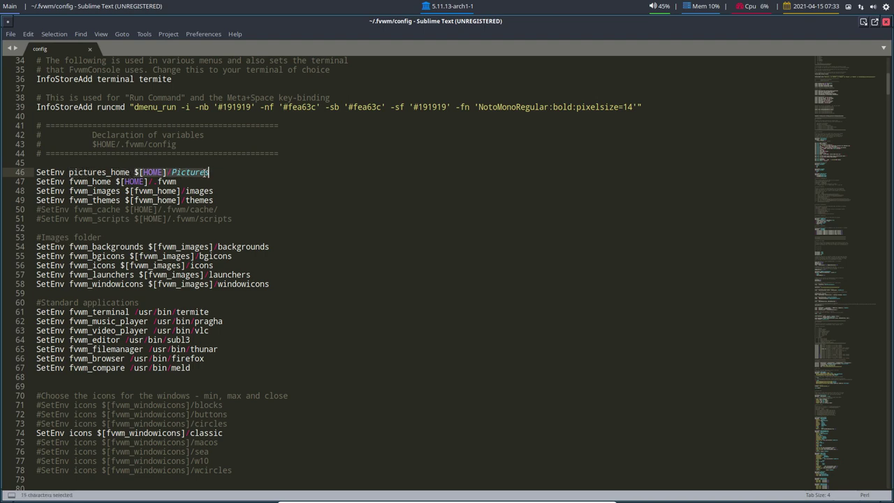
{"action": "double_click", "coordinate": [191, 172]}
Step: Point out the active classic window-icon setting at the end of line 74 of the config
{"action": "scroll", "coordinate": [155, 299], "scroll_direction": "down", "scroll_amount": 3}
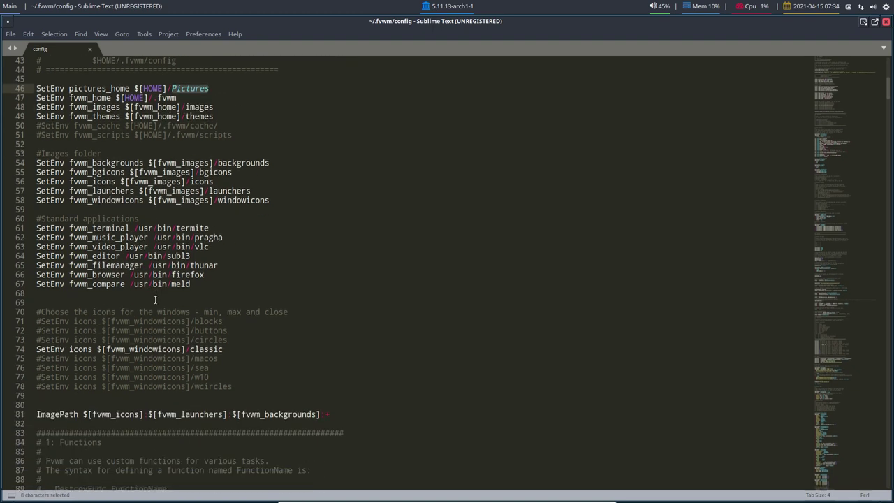
{"action": "scroll", "coordinate": [155, 299], "scroll_direction": "down", "scroll_amount": 10}
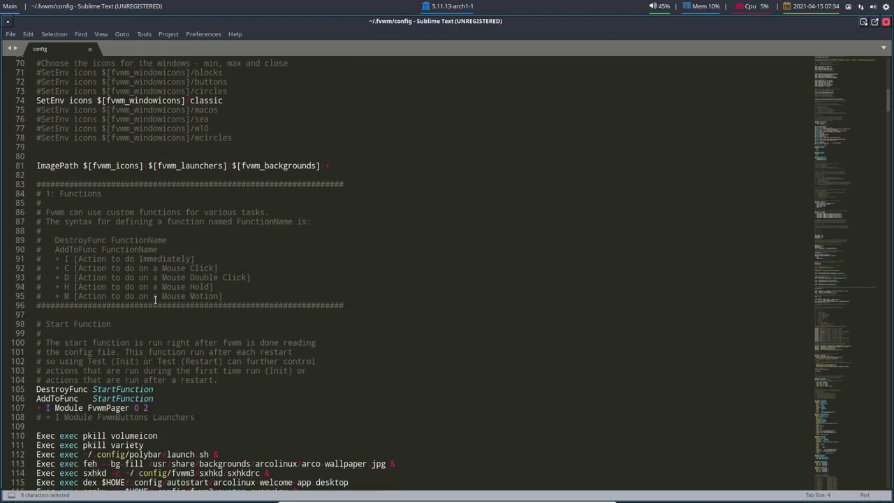
{"action": "scroll", "coordinate": [155, 300], "scroll_direction": "up", "scroll_amount": 4}
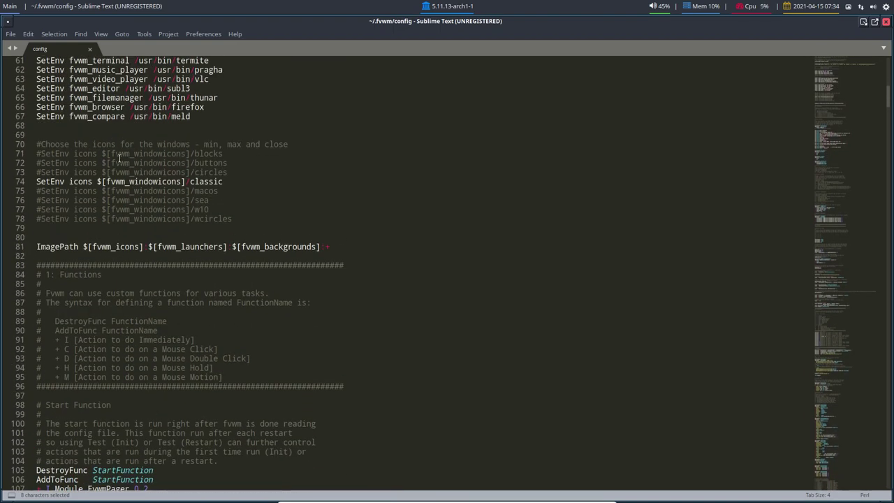
{"action": "left_click", "coordinate": [227, 182]}
Step: Select lines 110–129, the Exec lines that autostart polybar, variety, volumeicon and xdgmenumaker
{"action": "scroll", "coordinate": [202, 330], "scroll_direction": "down", "scroll_amount": 3}
{"action": "scroll", "coordinate": [202, 330], "scroll_direction": "down", "scroll_amount": 6}
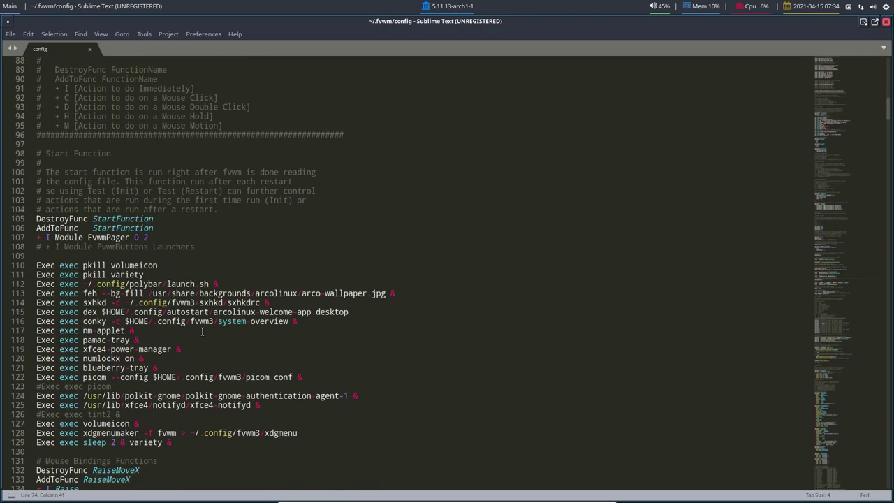
{"action": "scroll", "coordinate": [202, 332], "scroll_direction": "down", "scroll_amount": 4}
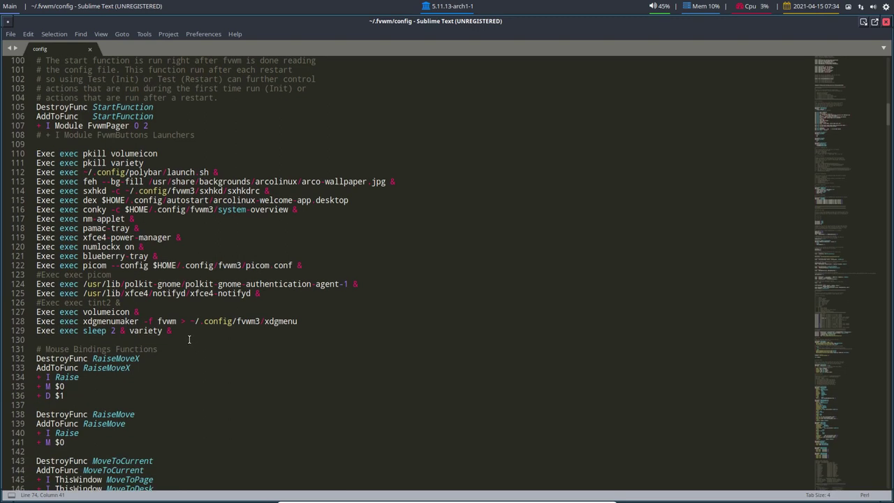
{"action": "left_click_drag", "start_coordinate": [175, 330], "coordinate": [37, 153]}
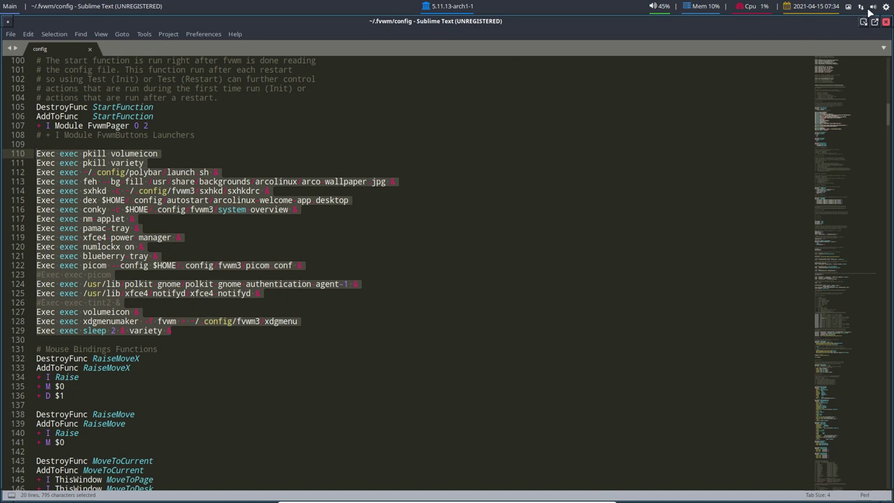
{"action": "right_click", "coordinate": [875, 8]}
{"action": "left_click", "coordinate": [843, 37]}
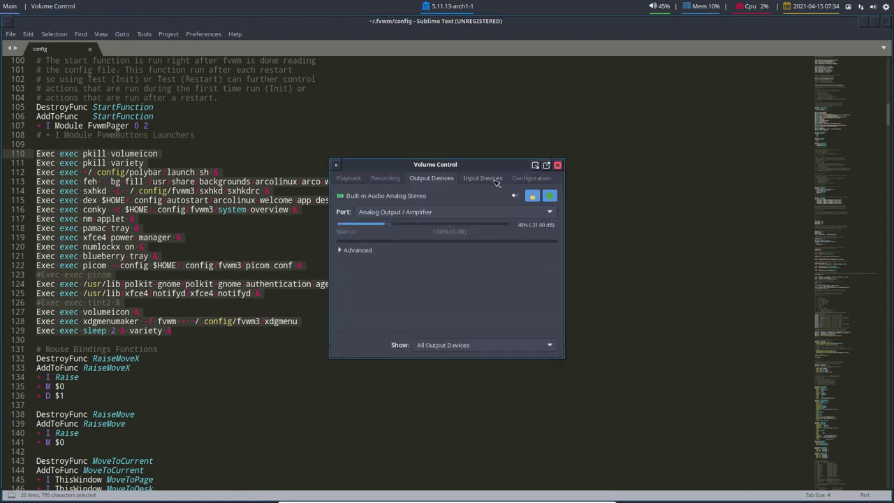
{"action": "left_click", "coordinate": [489, 179]}
{"action": "left_click", "coordinate": [517, 179]}
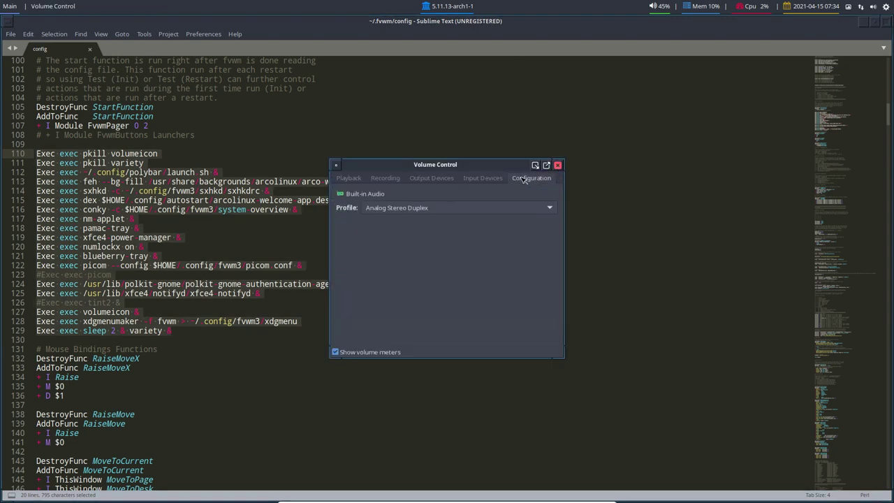
{"action": "left_click", "coordinate": [432, 178]}
{"action": "left_click", "coordinate": [385, 179]}
{"action": "left_click", "coordinate": [337, 179]}
{"action": "left_click", "coordinate": [557, 165]}
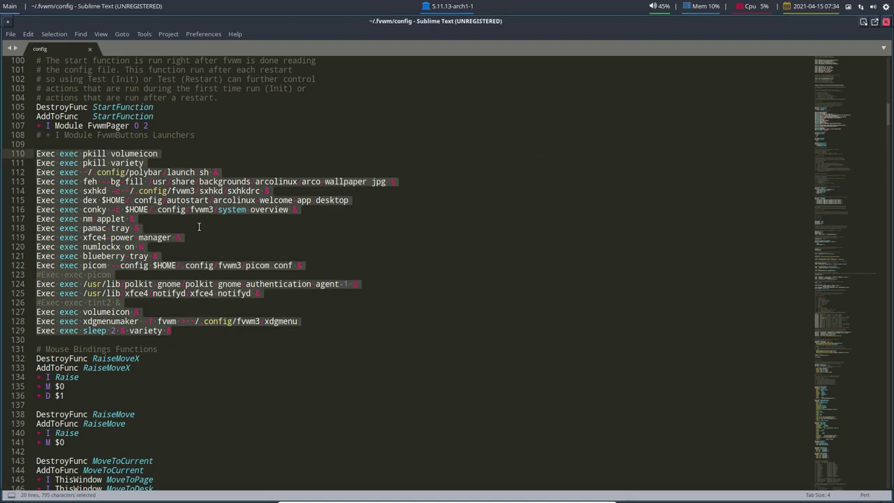
{"action": "left_click", "coordinate": [199, 226]}
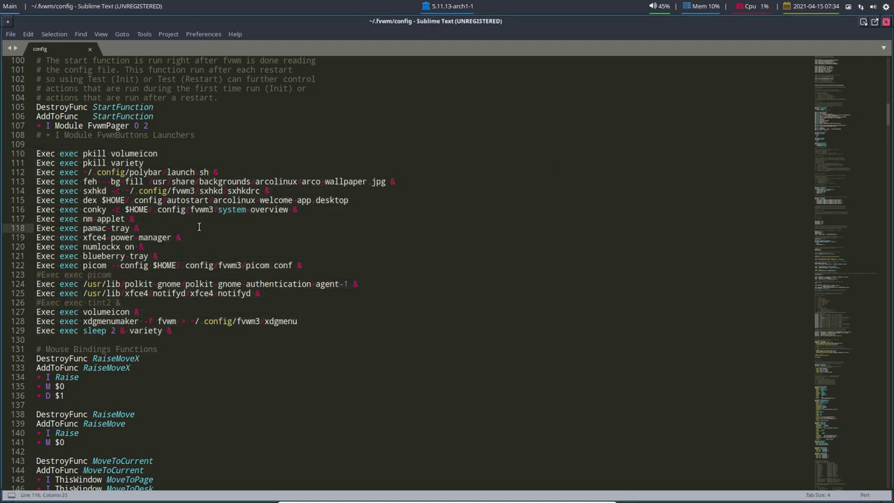
{"action": "key", "text": "Up"}
{"action": "key", "text": "Up"}
{"action": "key", "text": "Up"}
{"action": "key", "text": "Up"}
{"action": "key", "text": "End"}
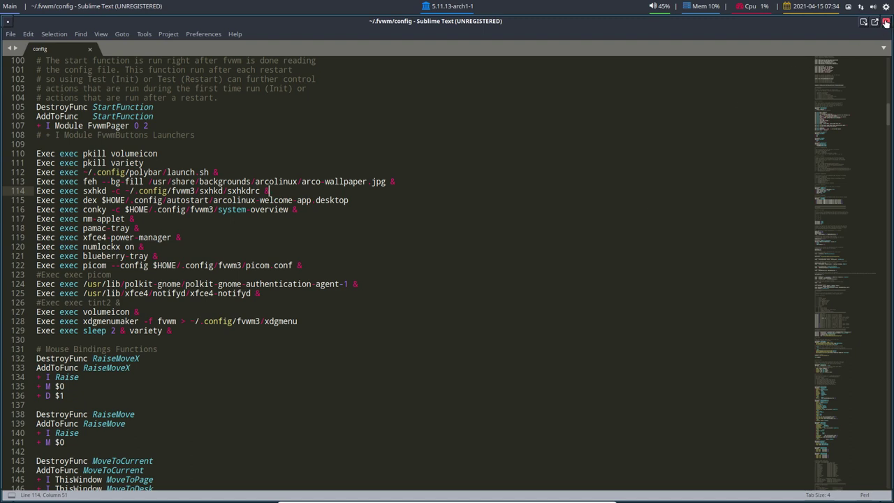
Step: Close Sublime Text and move the ~/.fvwm Thunar window higher and further left
{"action": "left_click", "coordinate": [885, 23]}
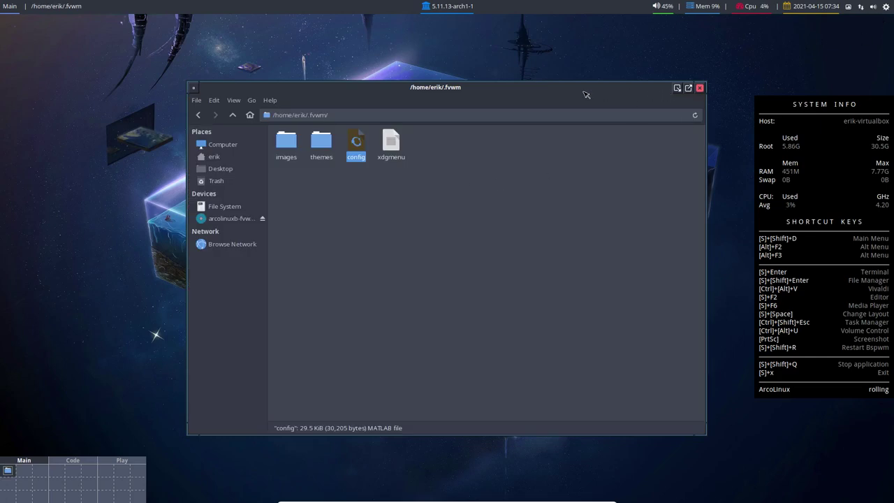
{"action": "left_click_drag", "start_coordinate": [462, 94], "coordinate": [437, 72]}
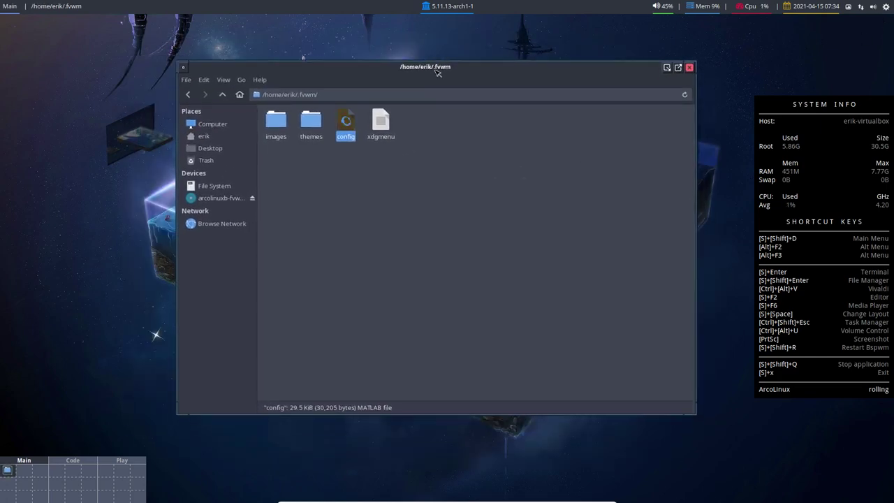